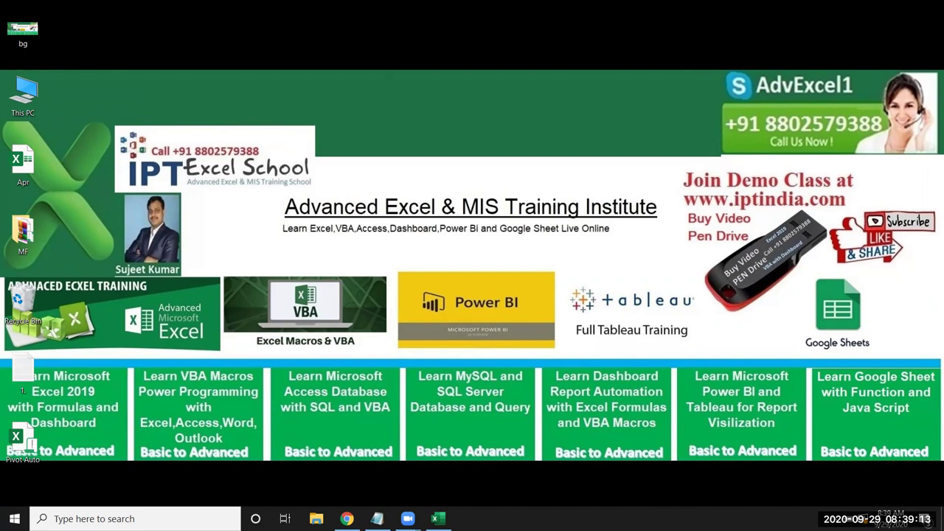
Bring up the data workbook and review its column headings from Month to the last one
click(438, 519)
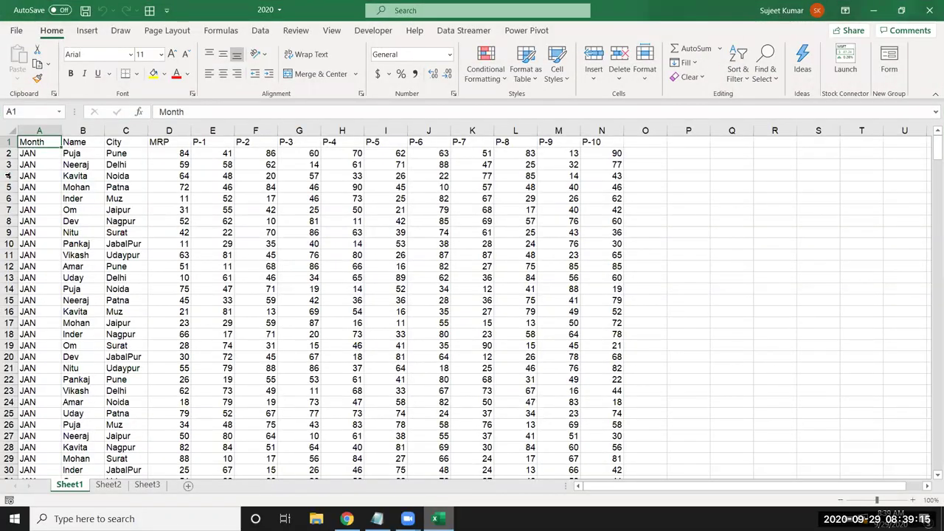
key(Right)
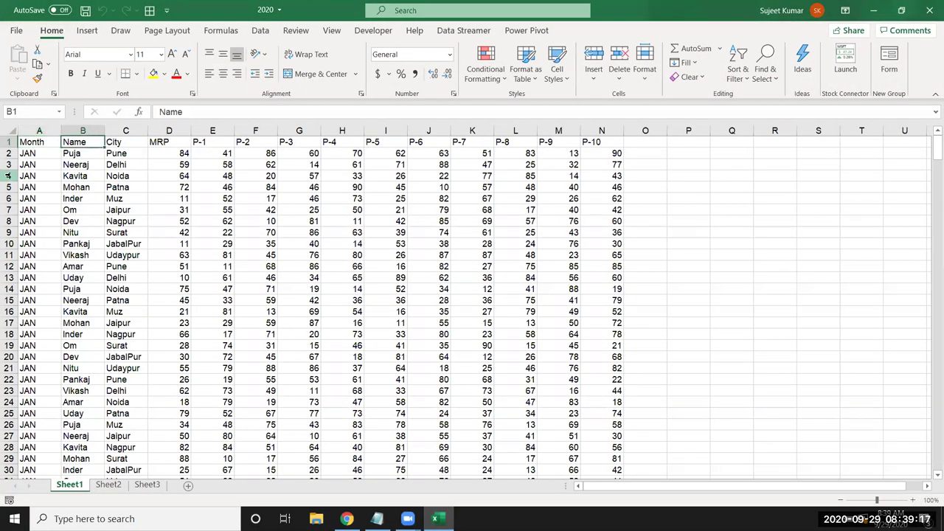
key(Right)
key(Right)
key(Right)
key(ctrl+Right)
key(ctrl+Left)
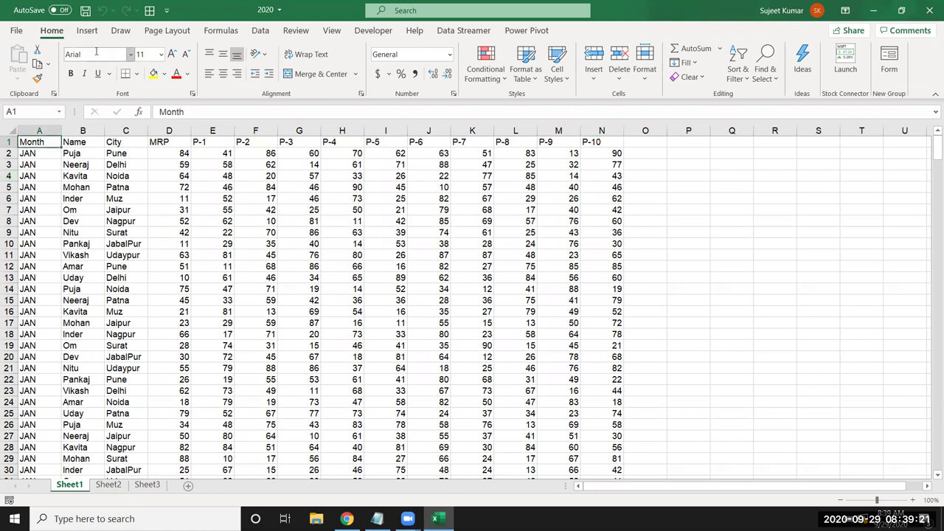
Insert a PivotTable on a new sheet with Name as rows and Sum of P-1 as values
click(88, 32)
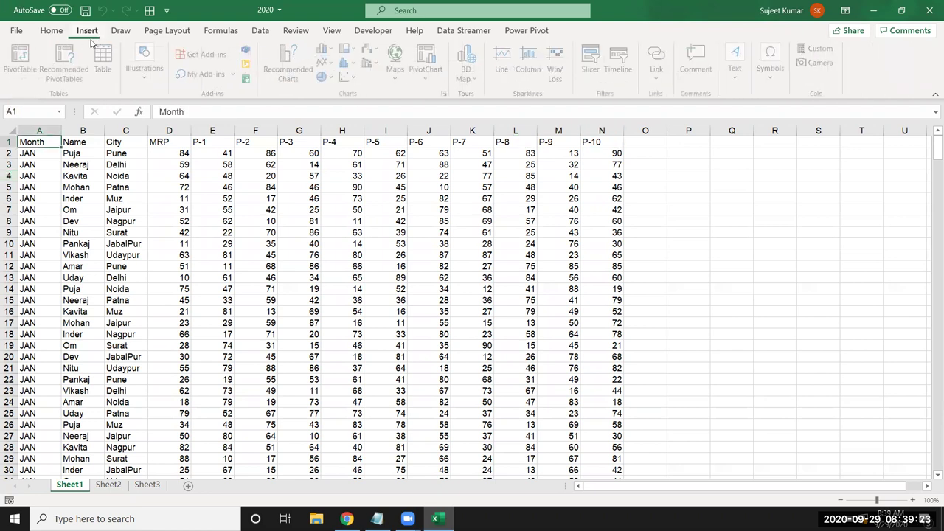
click(25, 69)
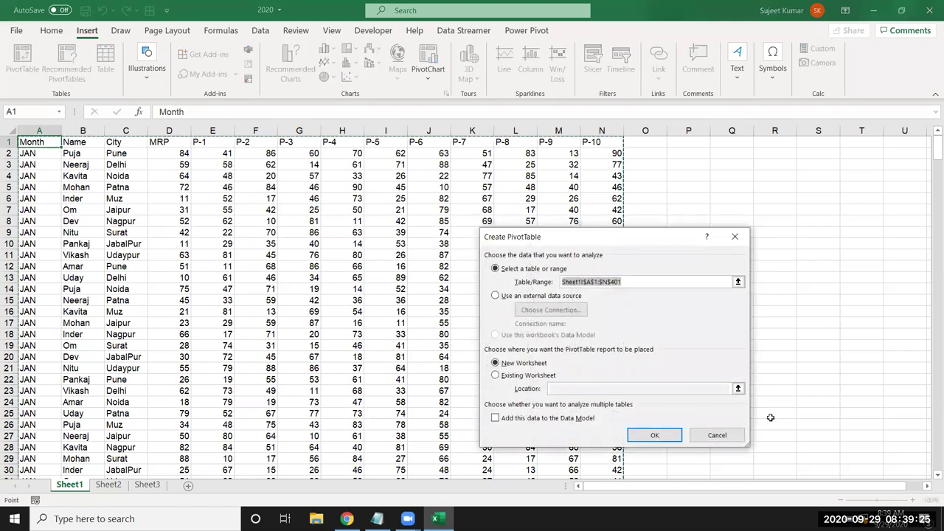
click(653, 436)
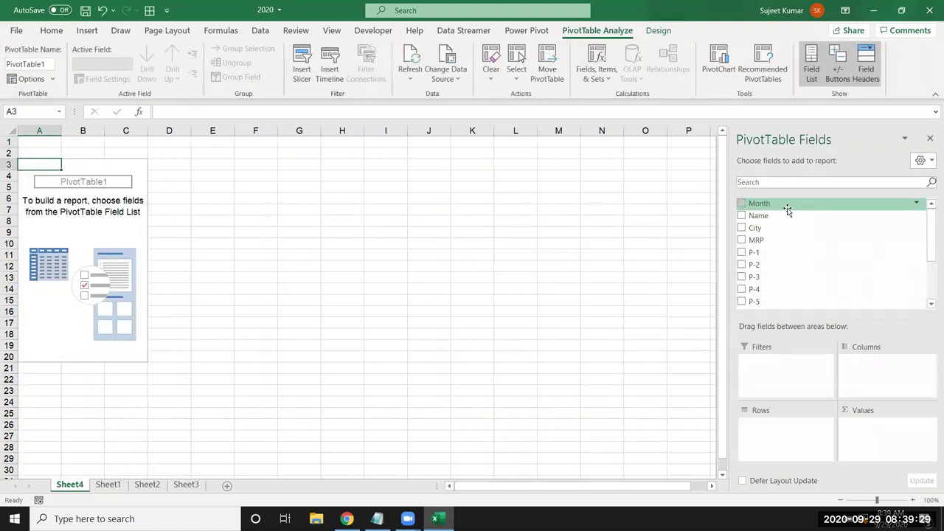
drag(774, 216, 793, 431)
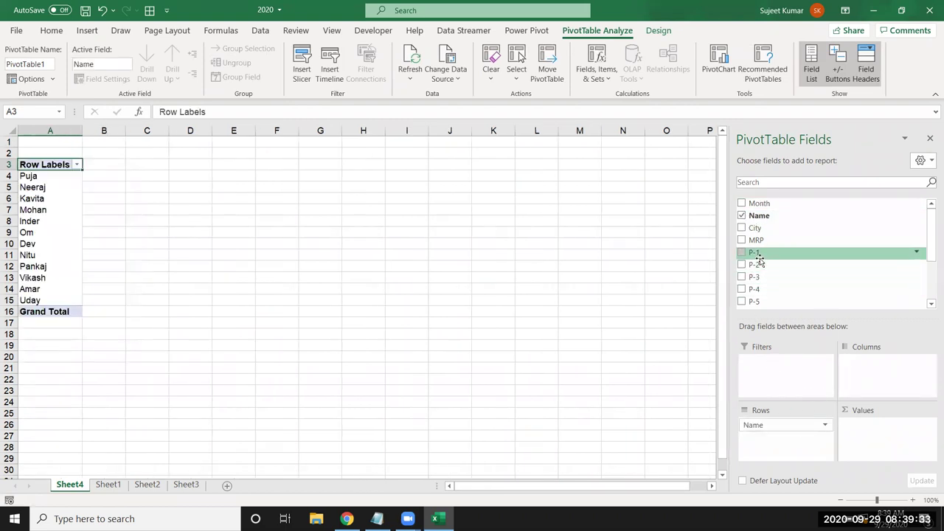
drag(760, 260, 870, 421)
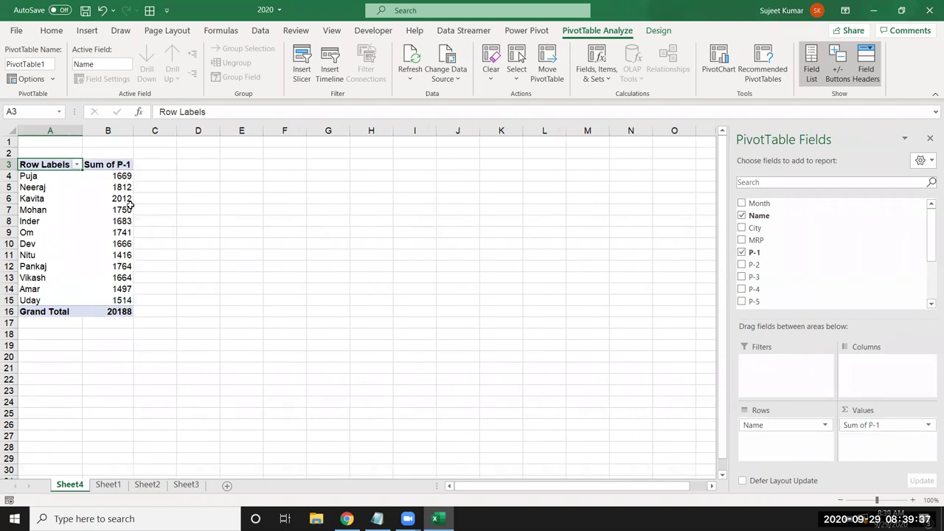
drag(46, 177, 42, 289)
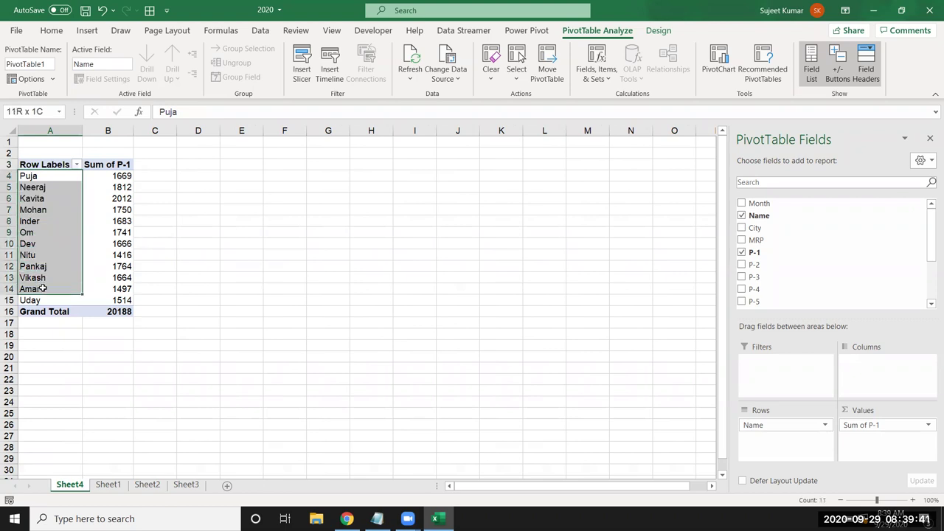
Compare the Sheet1 Name column with the pivot and try sorting the row labels alphabetically
click(108, 485)
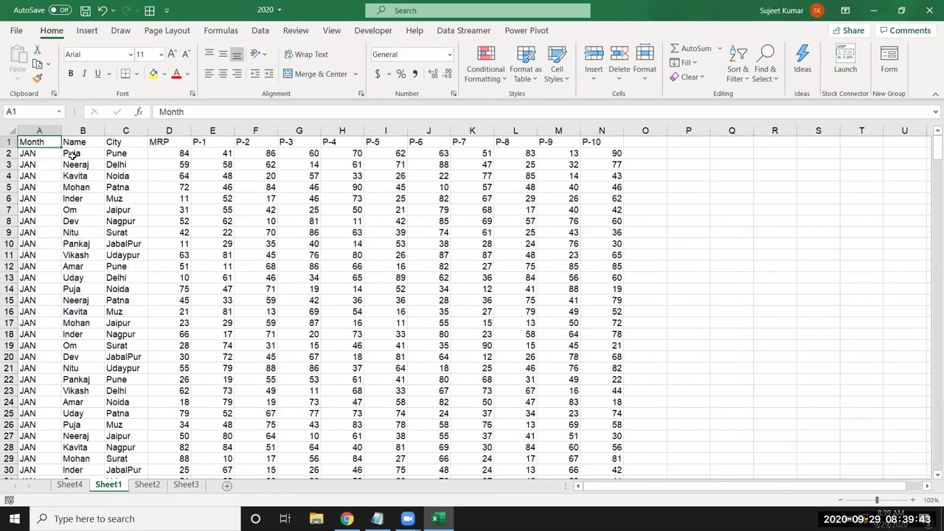
drag(71, 154, 74, 336)
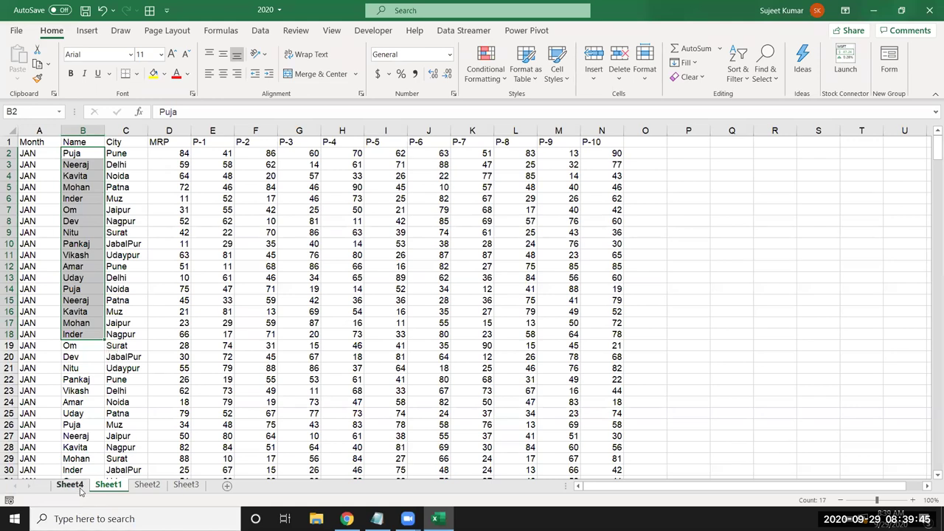
click(70, 485)
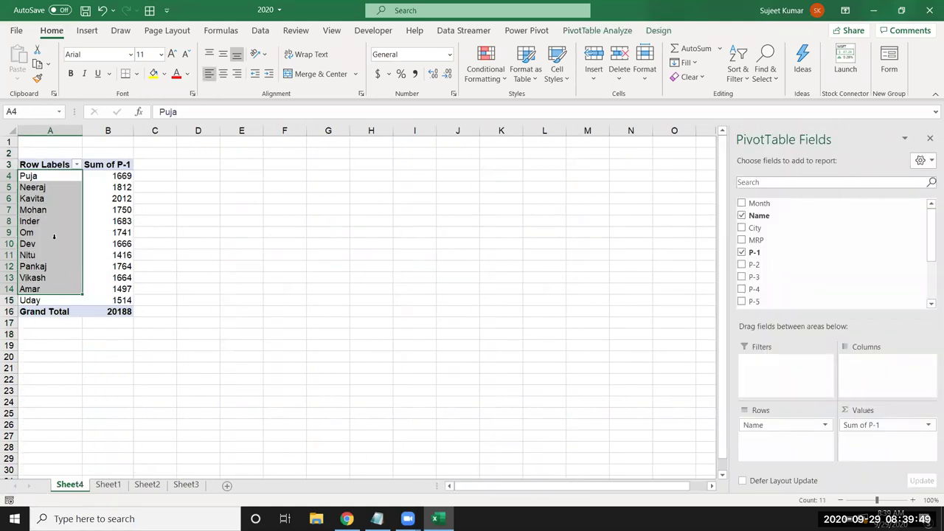
click(123, 221)
click(47, 227)
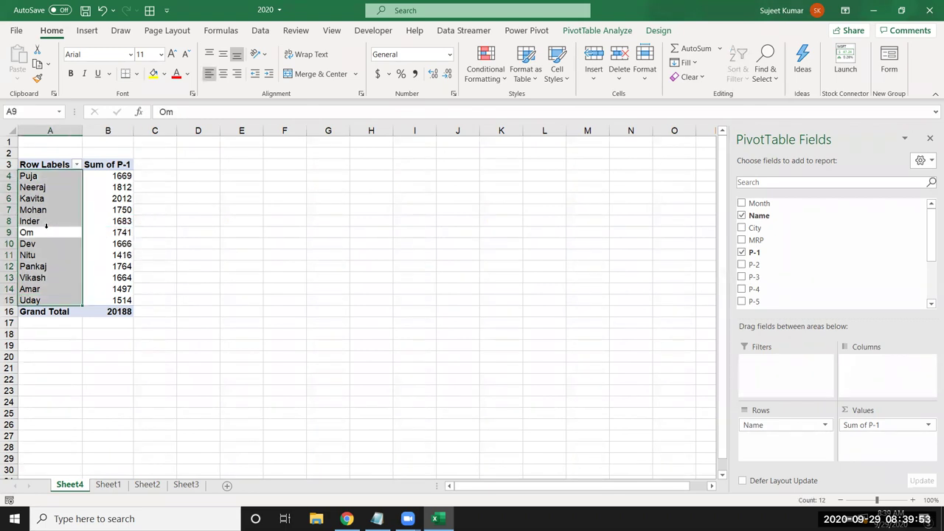
click(46, 223)
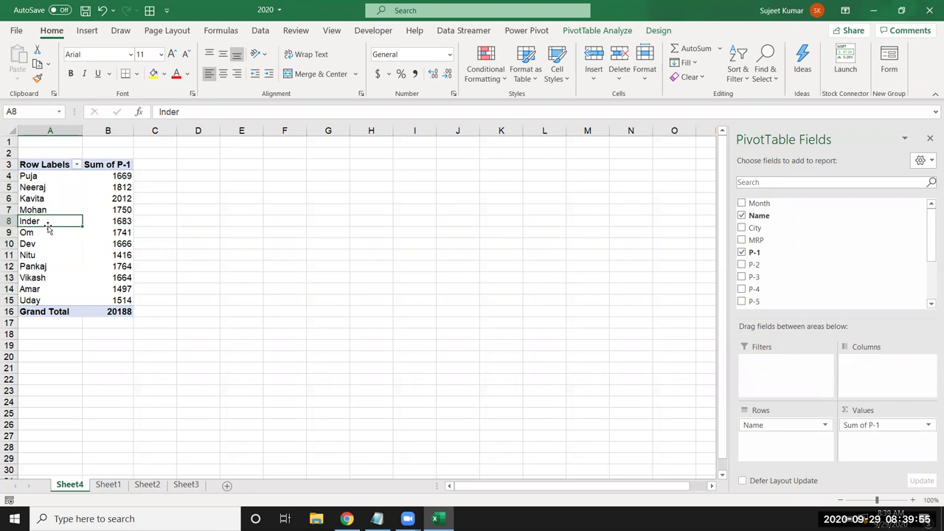
click(43, 181)
right_click(44, 181)
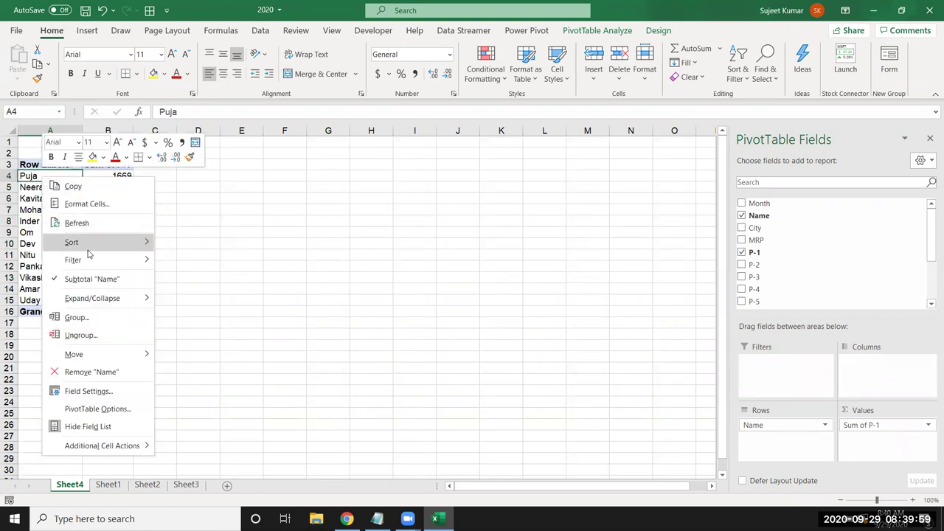
mouse_move(72, 242)
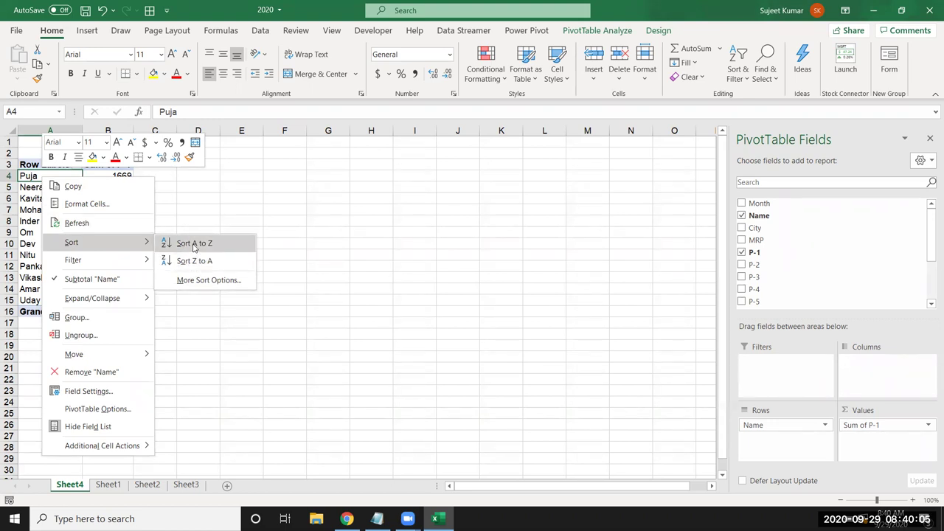
click(194, 244)
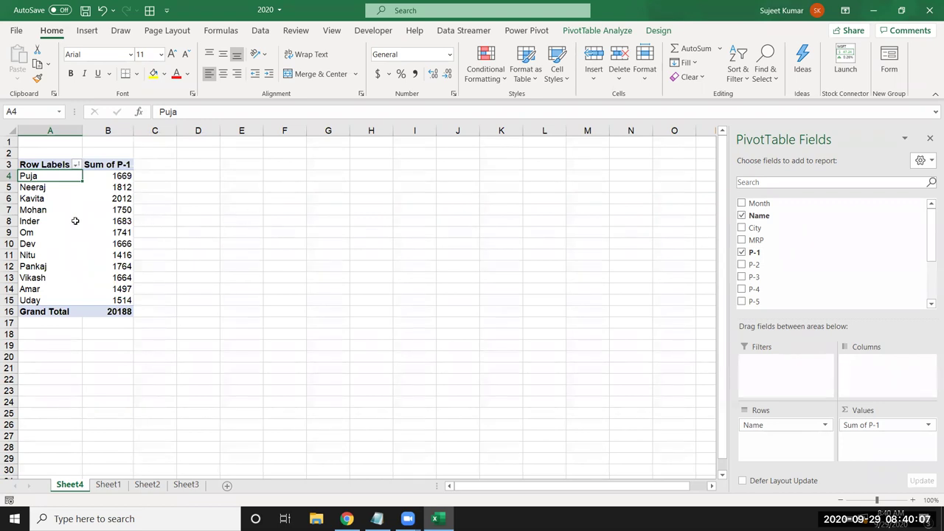
Sort the Sum of P-1 totals smallest to largest, then largest to smallest (2012 down to 1416)
click(123, 178)
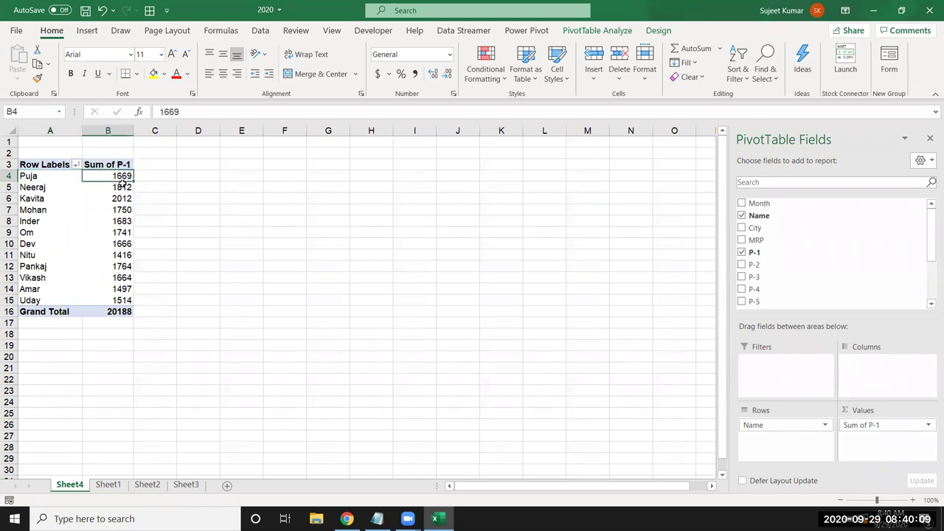
click(122, 187)
click(121, 221)
click(120, 199)
right_click(121, 199)
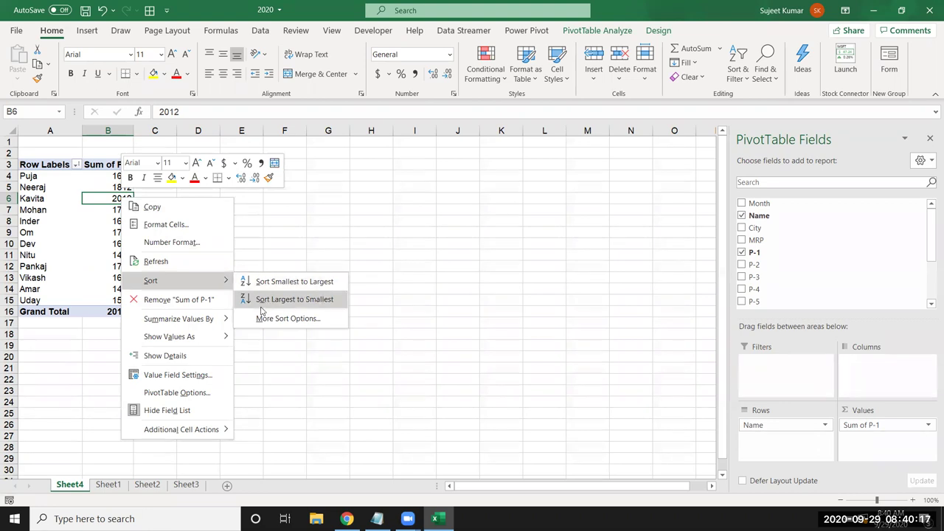
click(272, 285)
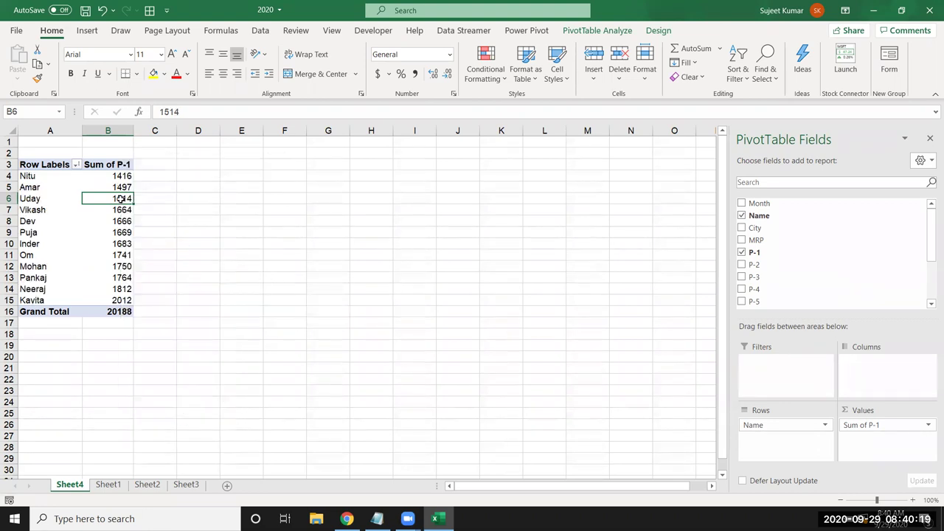
right_click(121, 199)
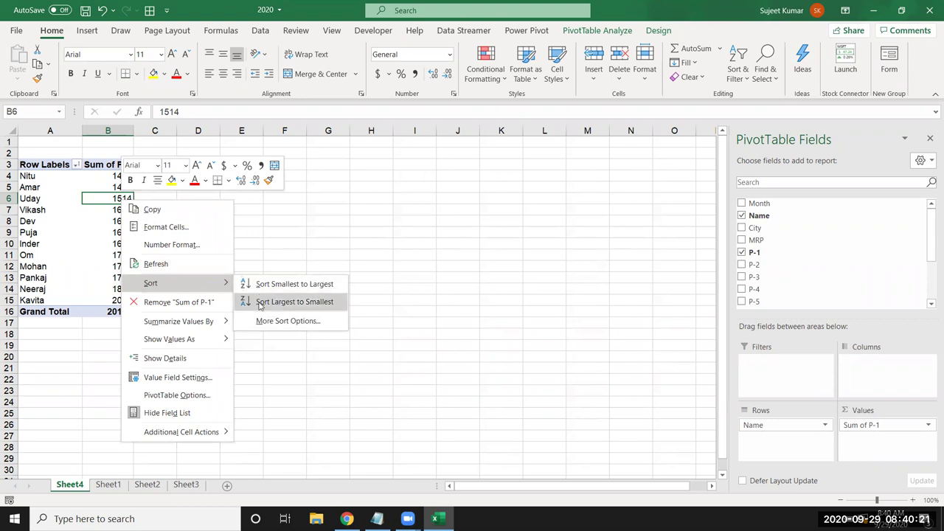
mouse_move(174, 283)
click(259, 303)
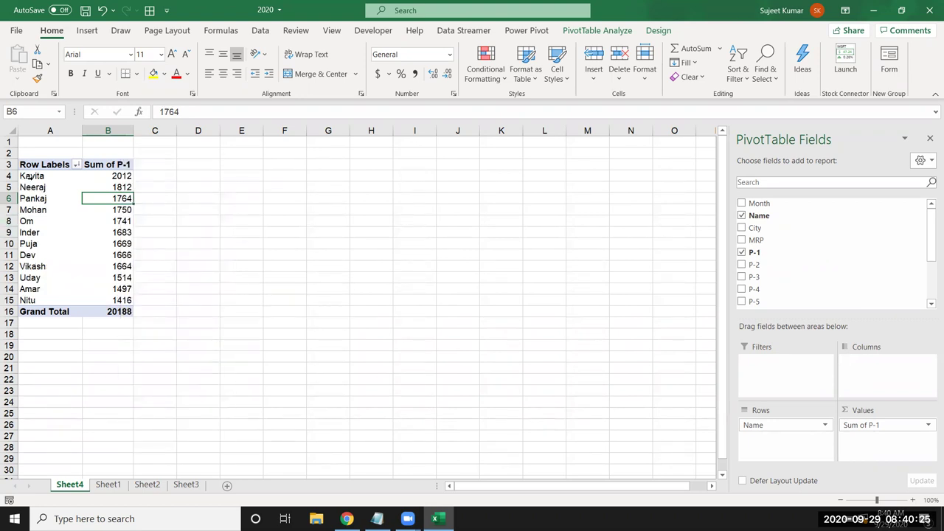
Try MRP in the pivot rows, remove it, and nest City under Name instead
mouse_move(46, 177)
mouse_down()
mouse_move(114, 272)
mouse_move(112, 297)
mouse_up()
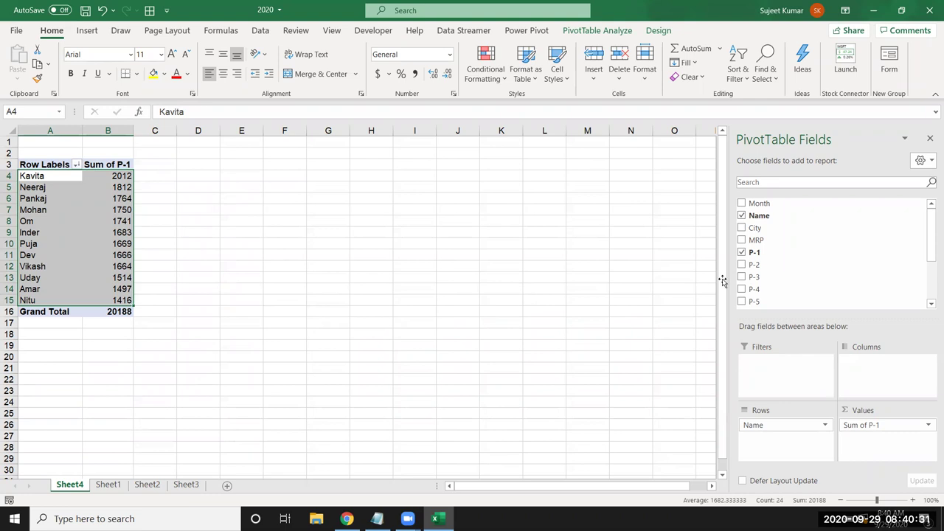
mouse_move(760, 234)
mouse_down()
mouse_move(797, 439)
mouse_move(782, 437)
mouse_up()
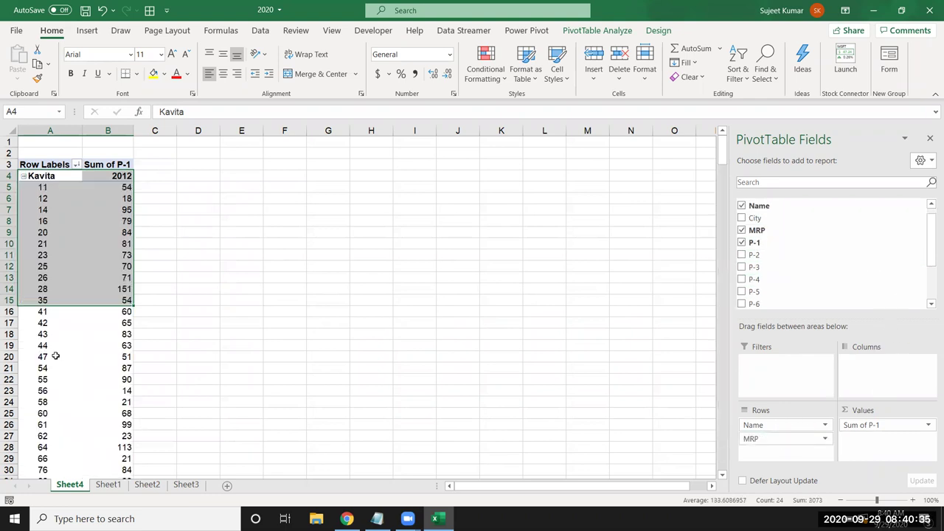
scroll(55, 356, down, 5)
scroll(73, 359, up, 5)
drag(808, 445, 841, 273)
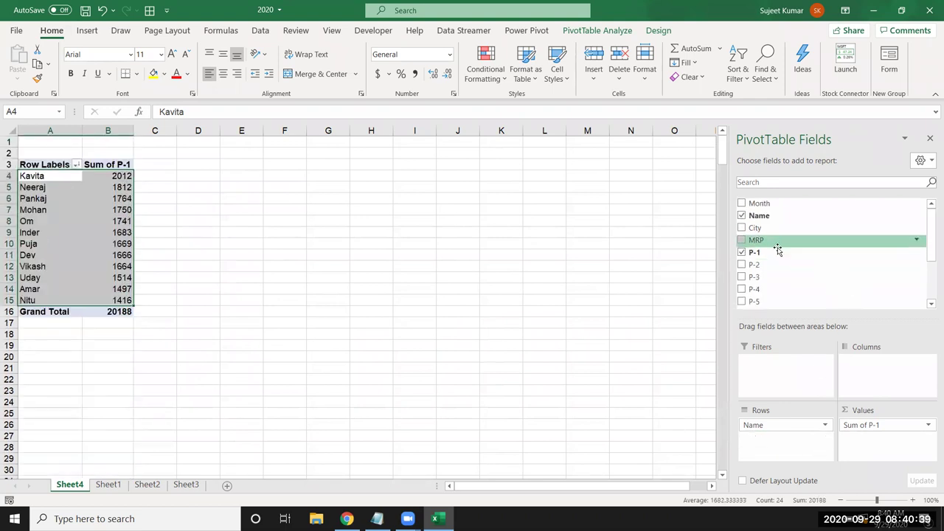
drag(764, 228, 760, 459)
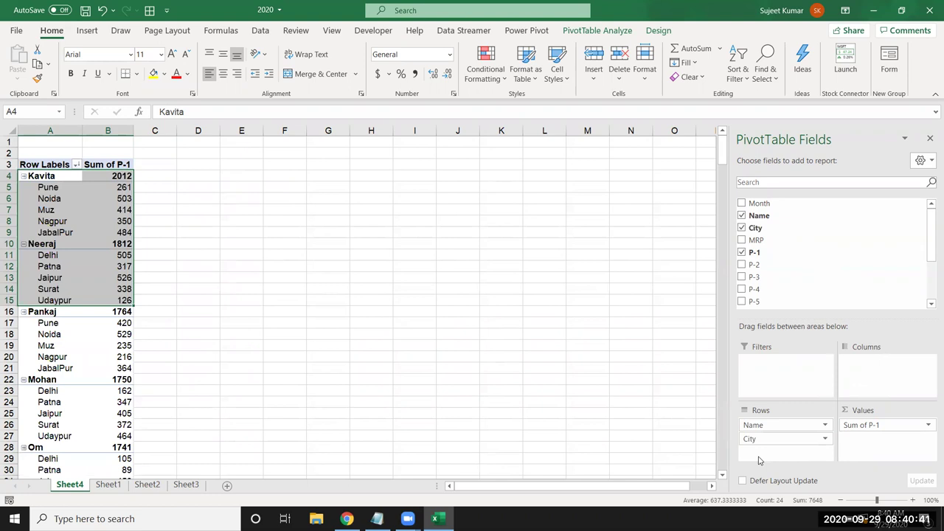
click(117, 378)
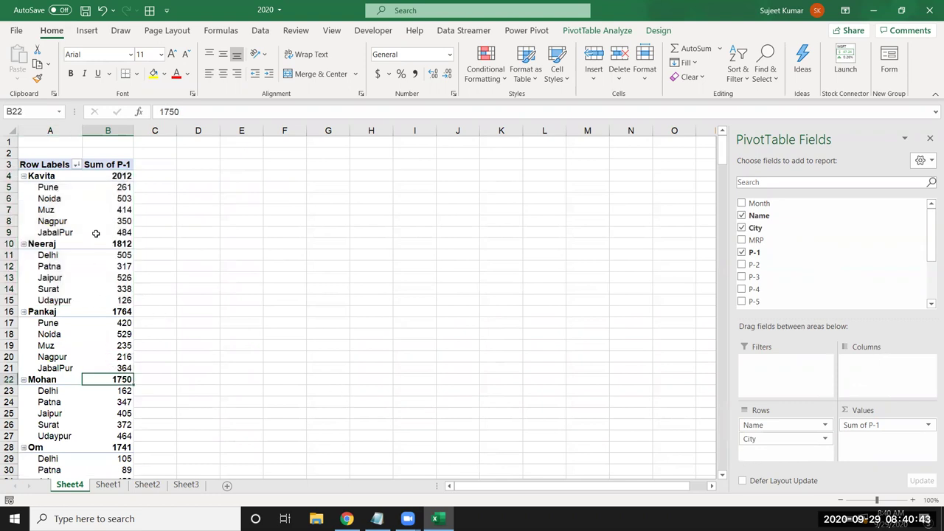
Sort the name totals by Sum of P-1, smallest first
click(124, 176)
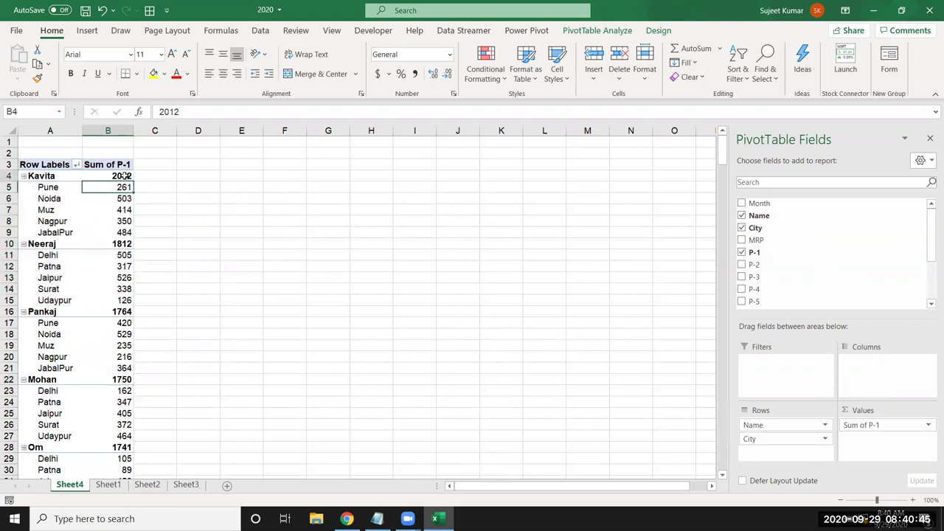
right_click(124, 175)
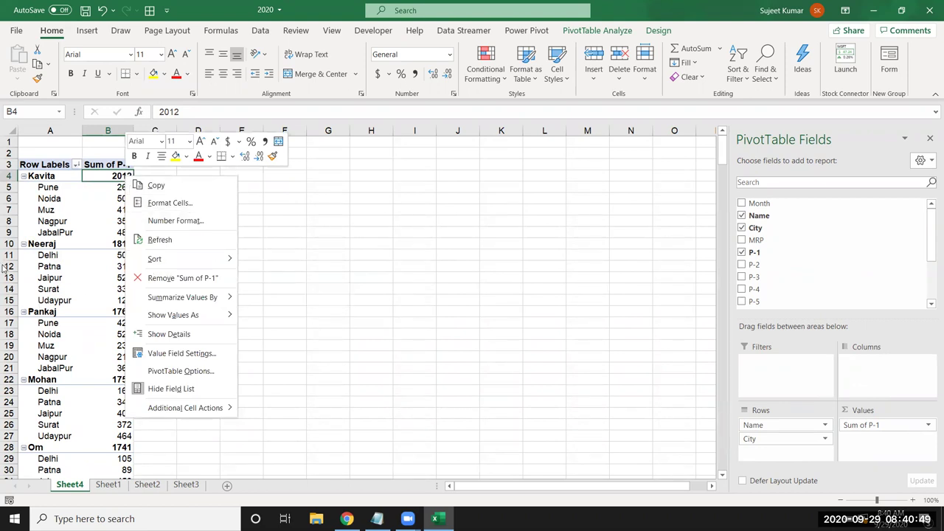
mouse_move(184, 259)
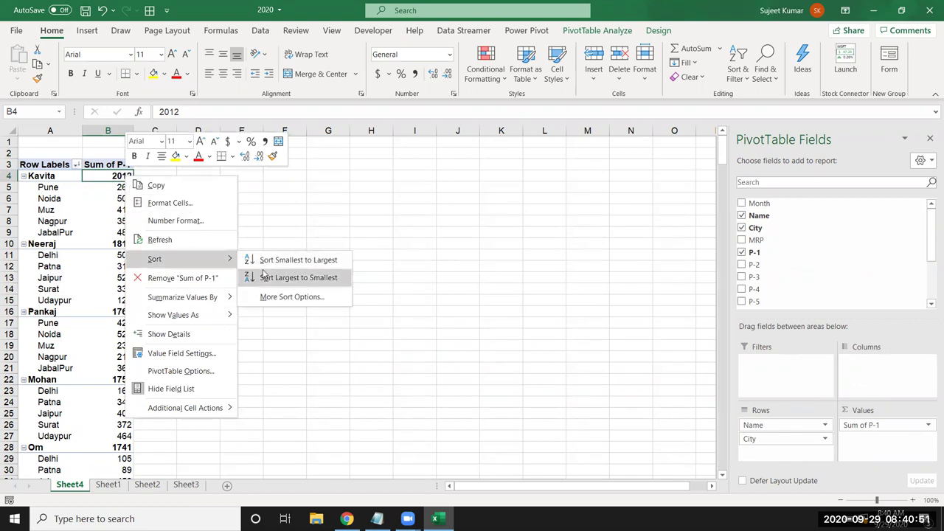
click(264, 277)
right_click(114, 178)
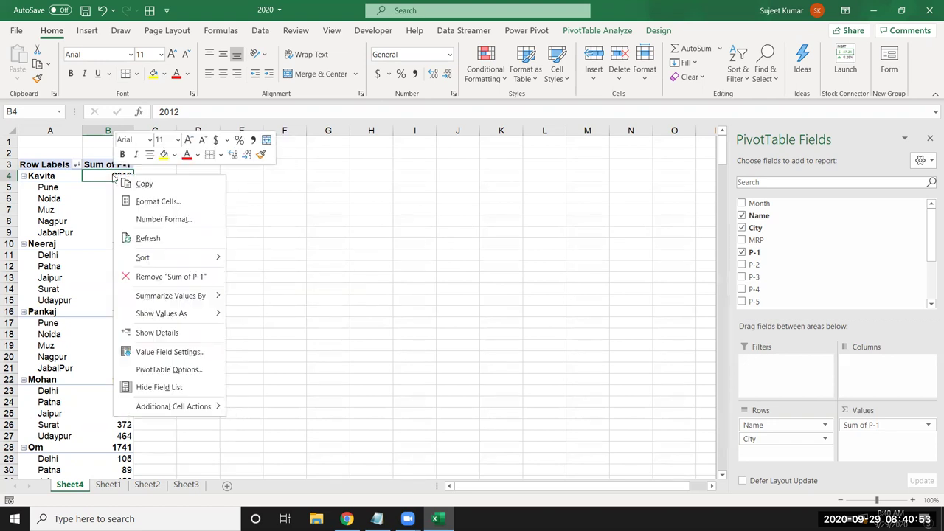
click(251, 258)
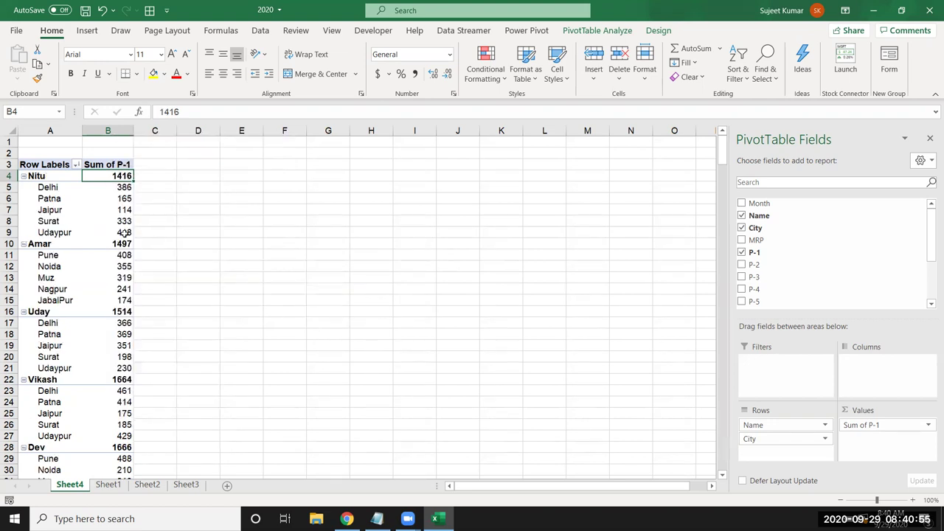
drag(47, 187, 55, 294)
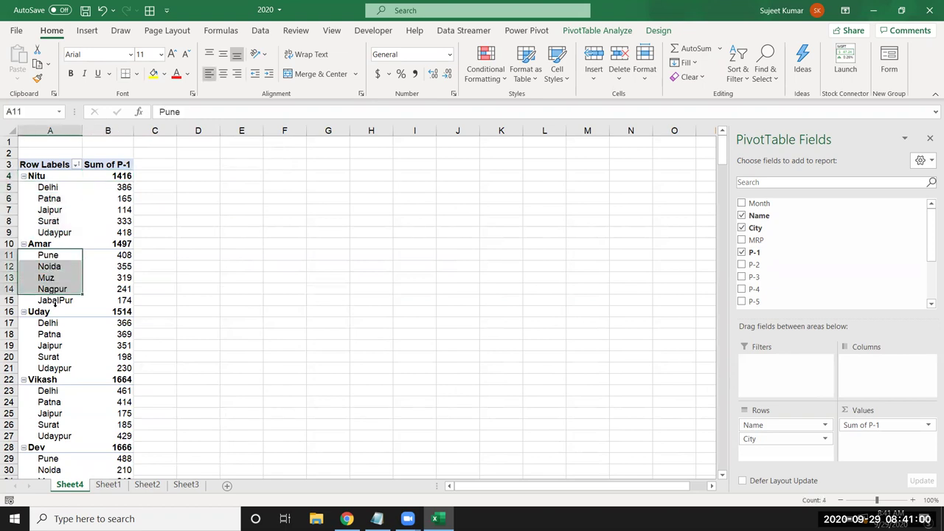
click(37, 244)
click(40, 169)
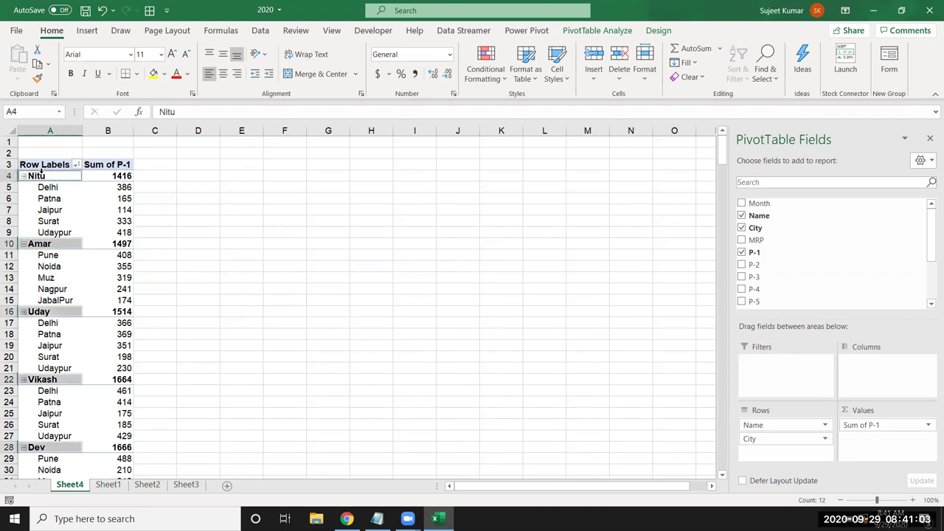
click(41, 170)
Sort the cities within each name smallest to largest, e.g. Jaipur 114 first
click(123, 189)
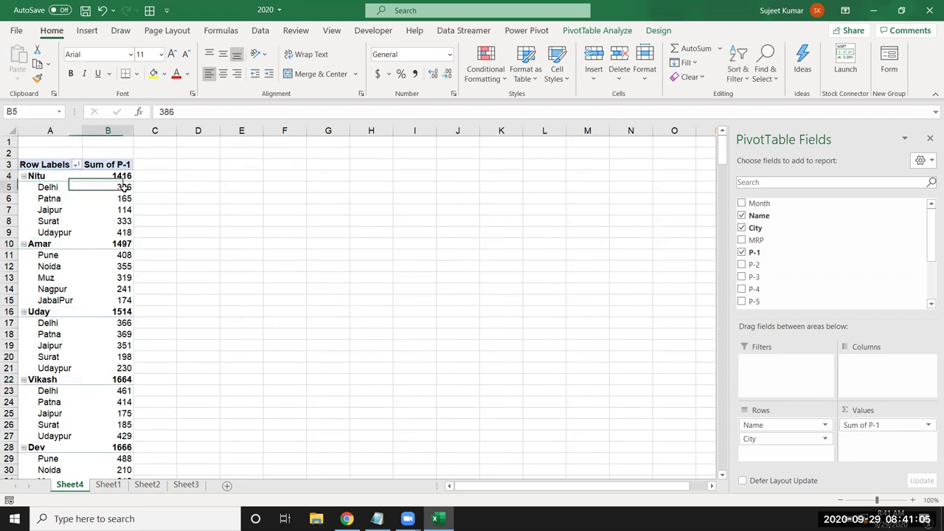
right_click(124, 188)
mouse_move(185, 272)
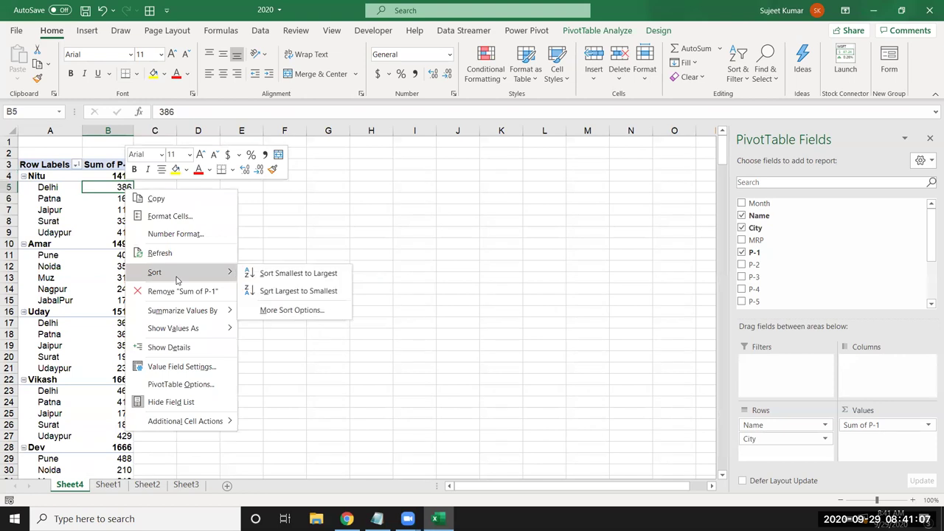
click(292, 277)
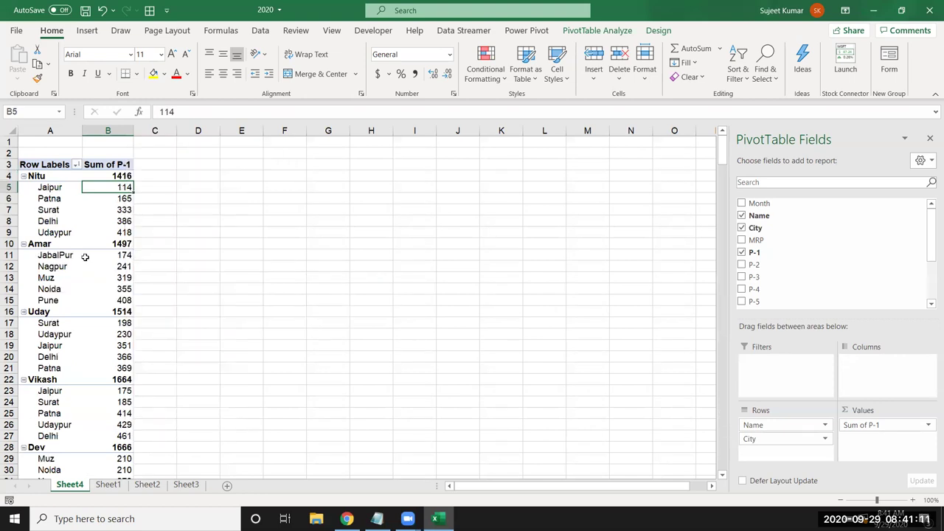
drag(48, 197, 51, 232)
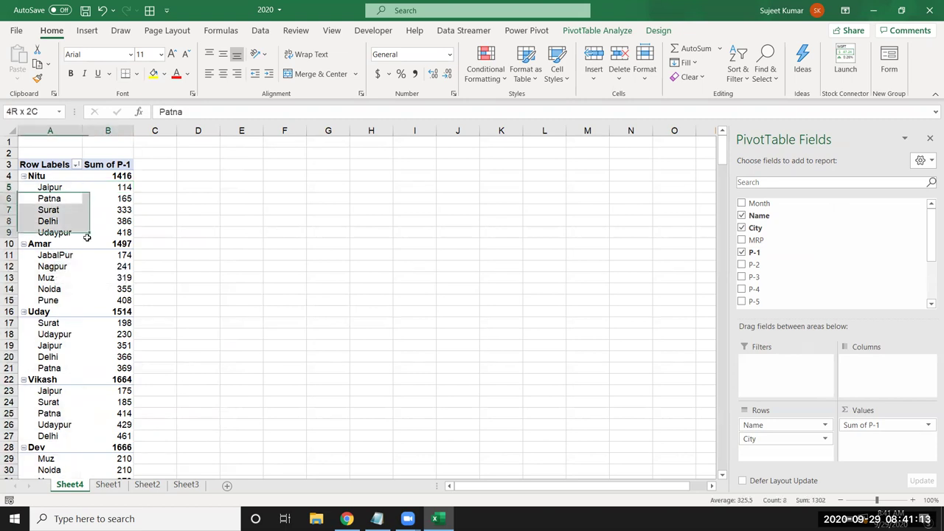
click(48, 288)
click(56, 336)
click(58, 403)
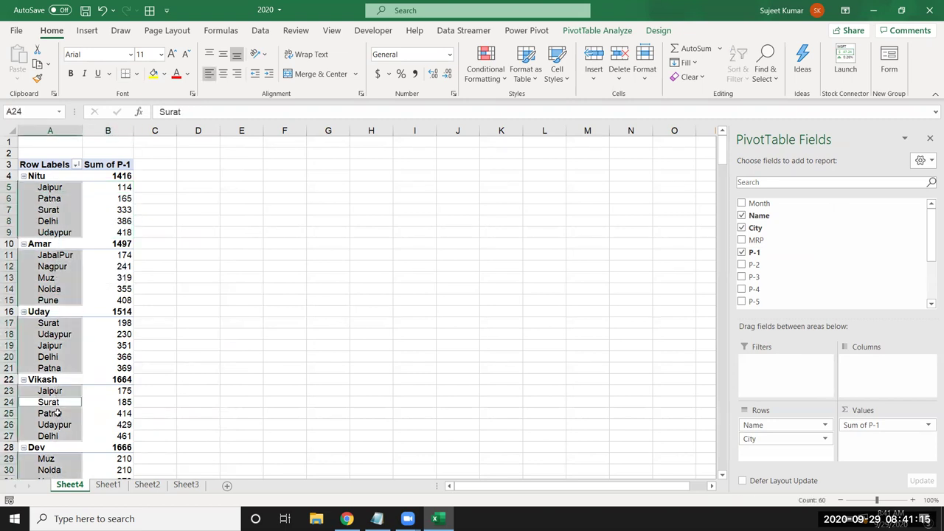
click(65, 432)
click(89, 288)
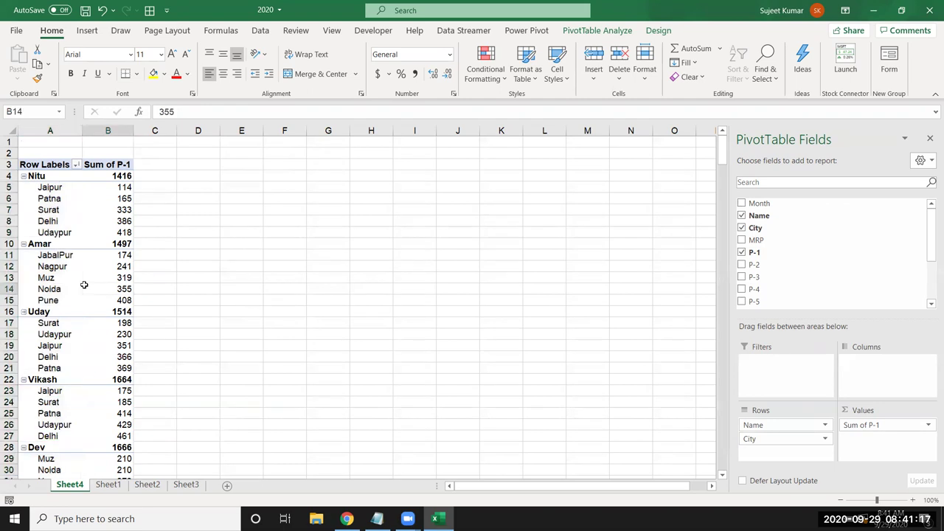
click(783, 440)
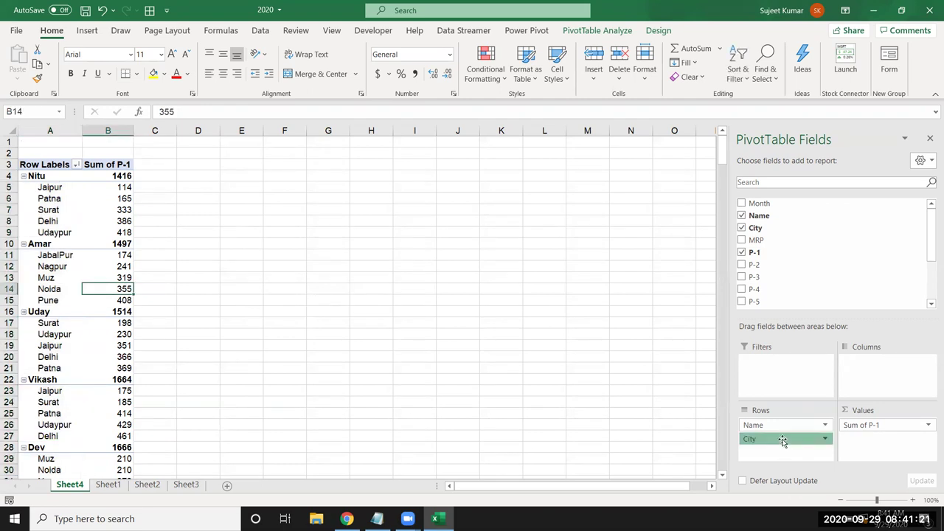
Move City into the columns and sort the city headings Z to A, starting with Udaypur
drag(783, 440, 856, 382)
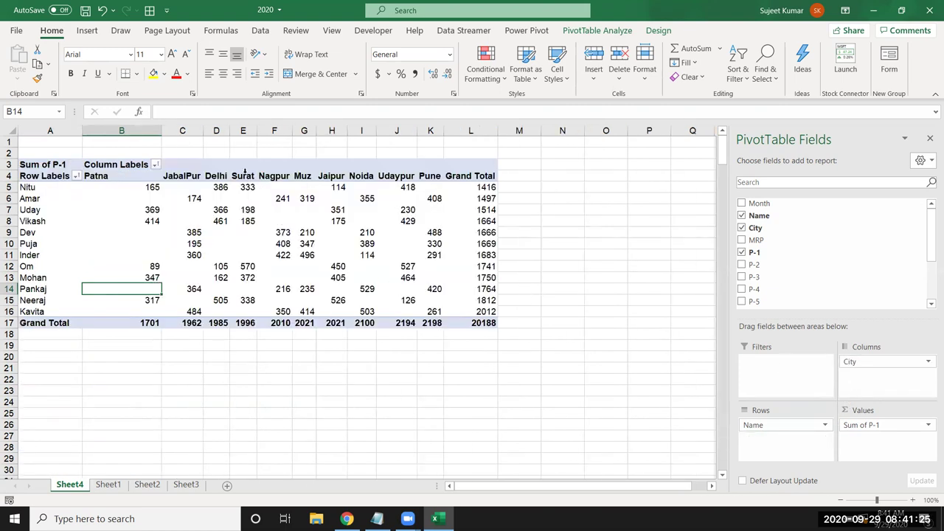
click(245, 175)
right_click(244, 175)
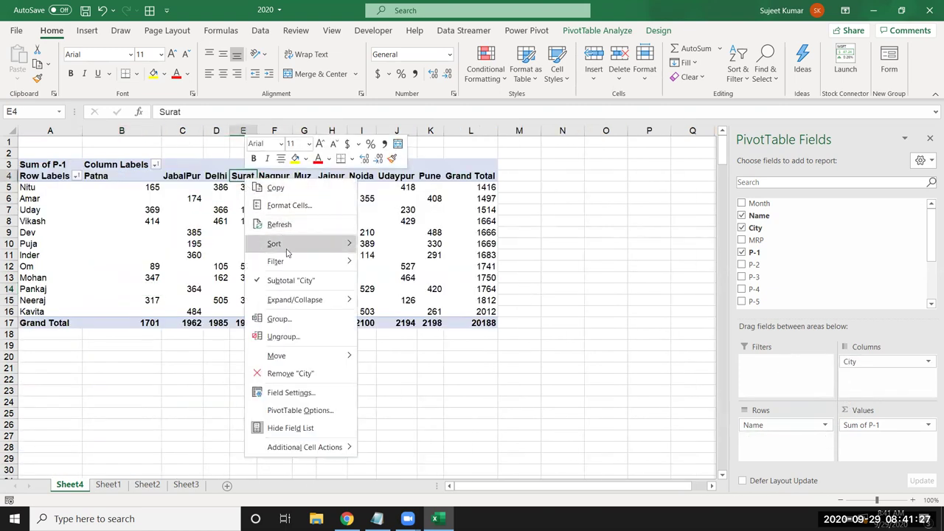
mouse_move(274, 243)
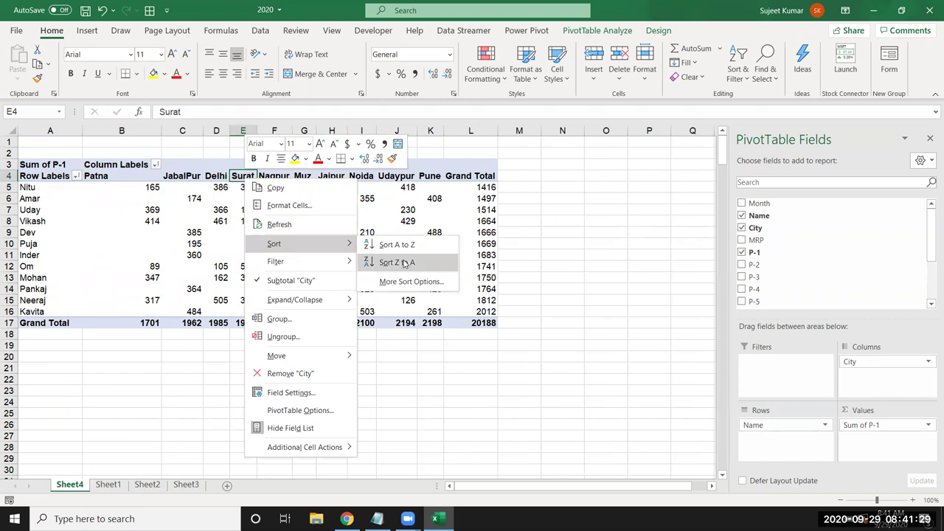
click(405, 264)
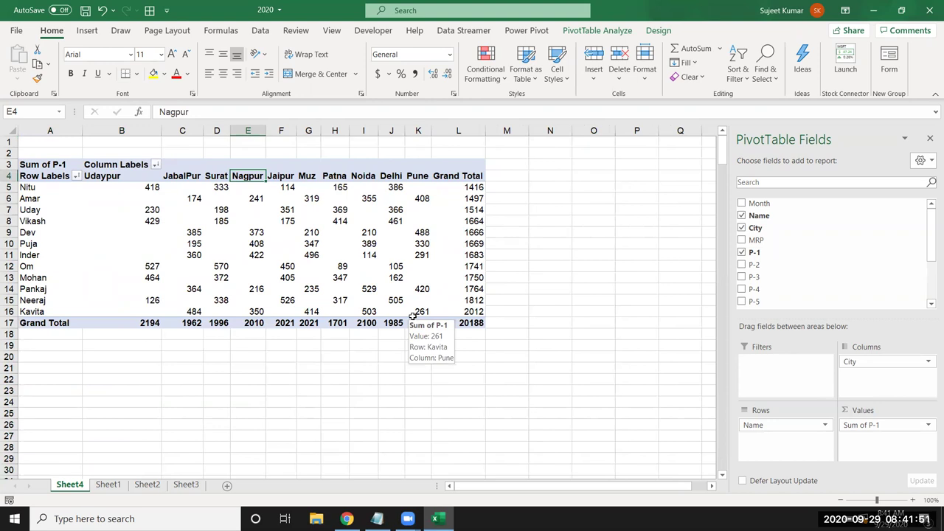
click(51, 311)
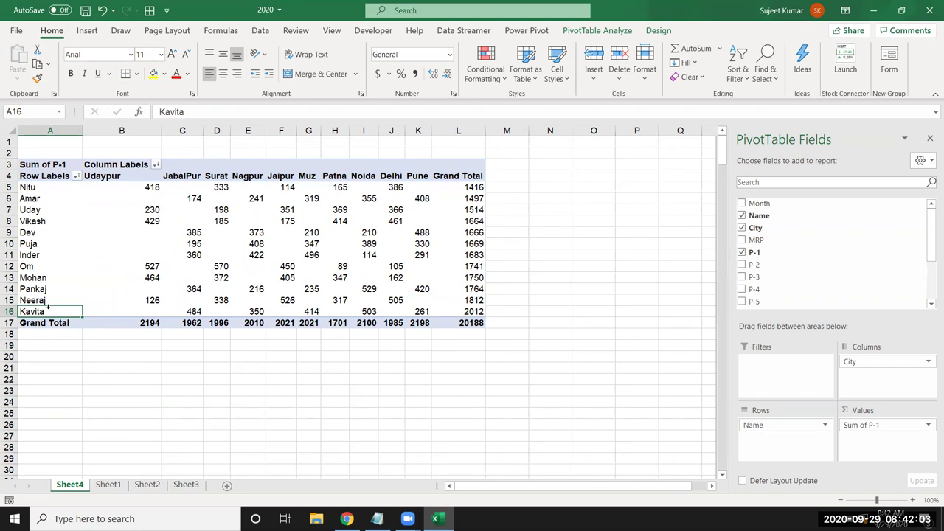
Move the 2012-total name to the beginning of the rows and move another name up one place
right_click(47, 310)
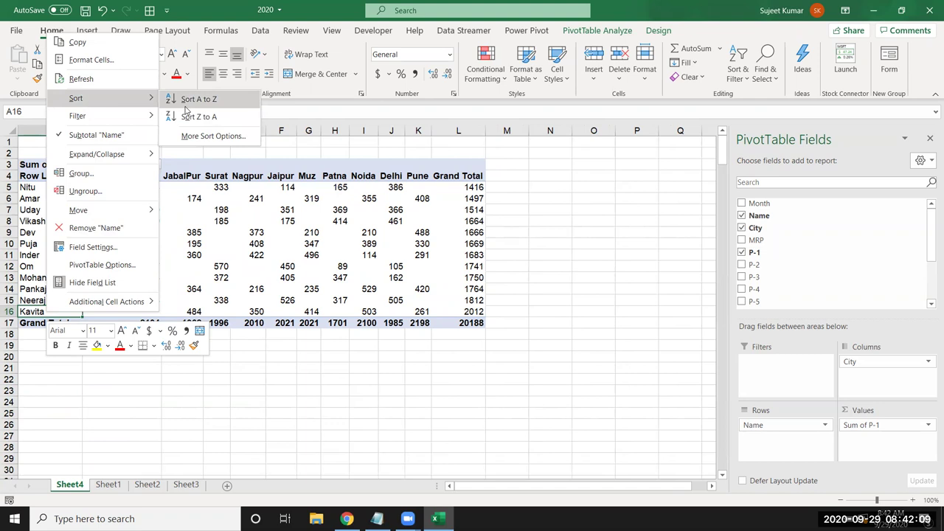
mouse_move(104, 210)
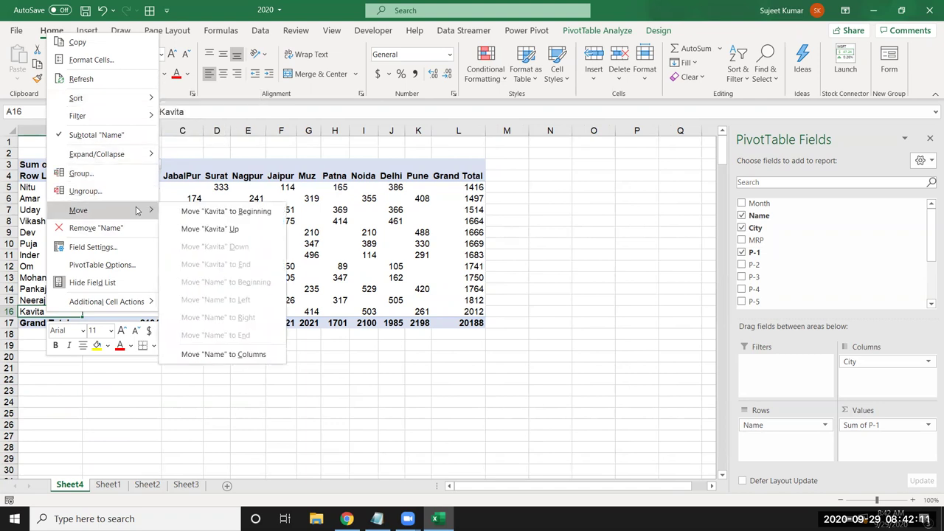
click(184, 213)
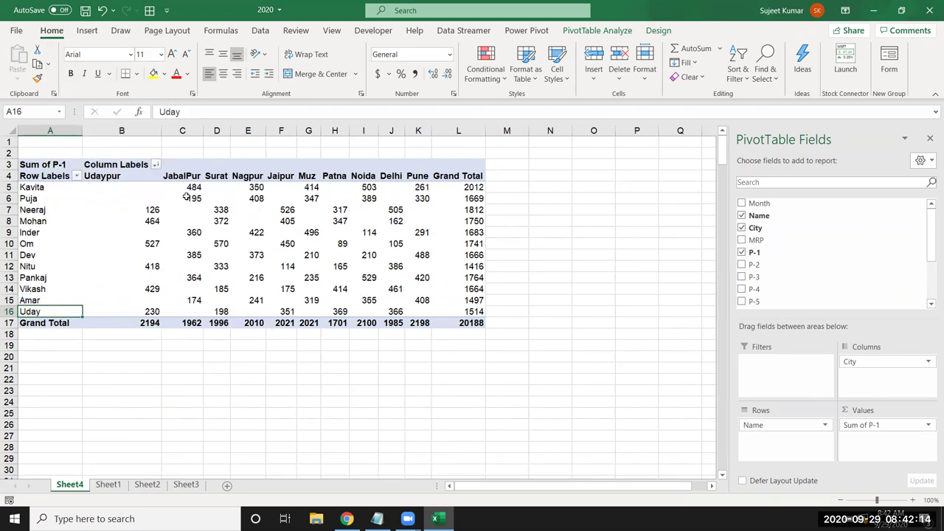
right_click(54, 313)
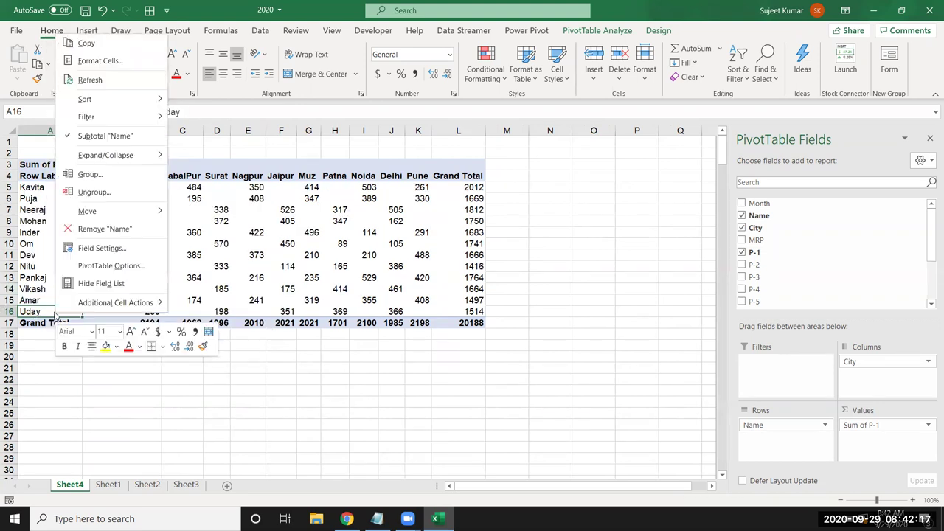
mouse_move(87, 211)
click(206, 236)
click(69, 235)
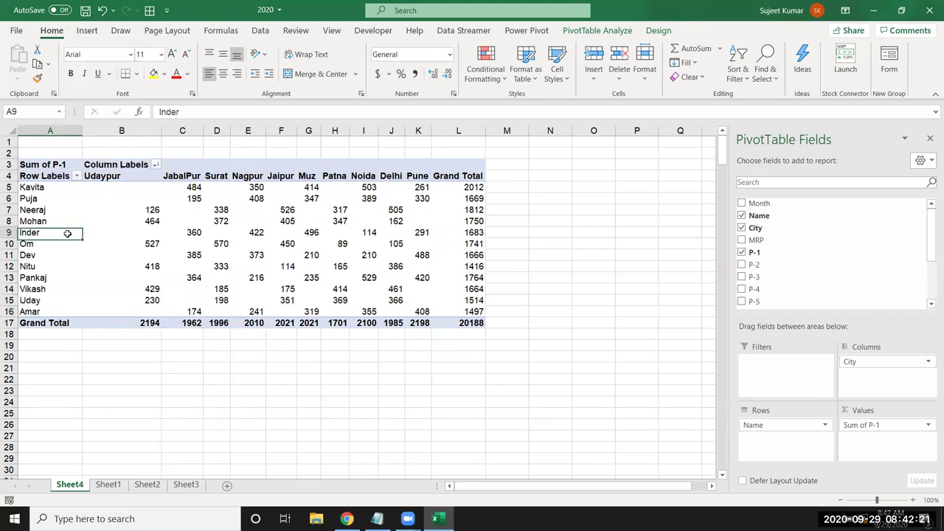
right_click(69, 236)
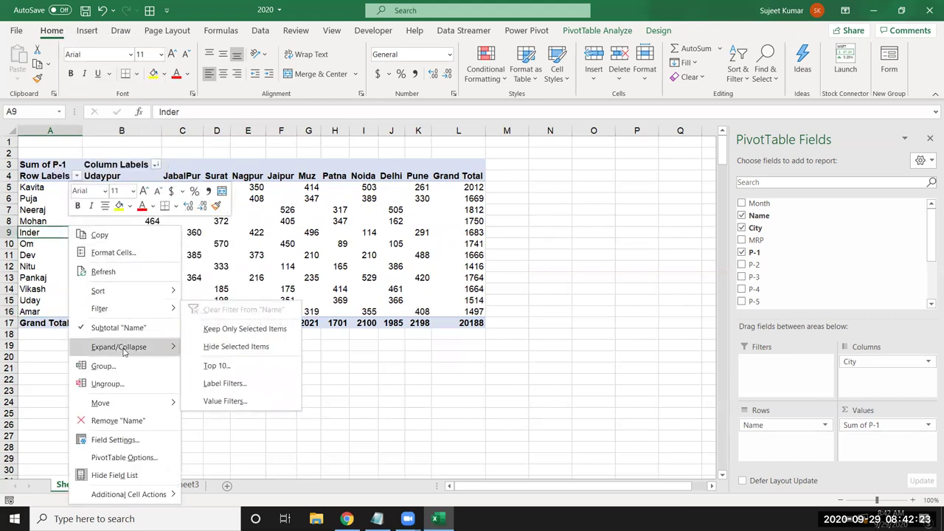
mouse_move(101, 403)
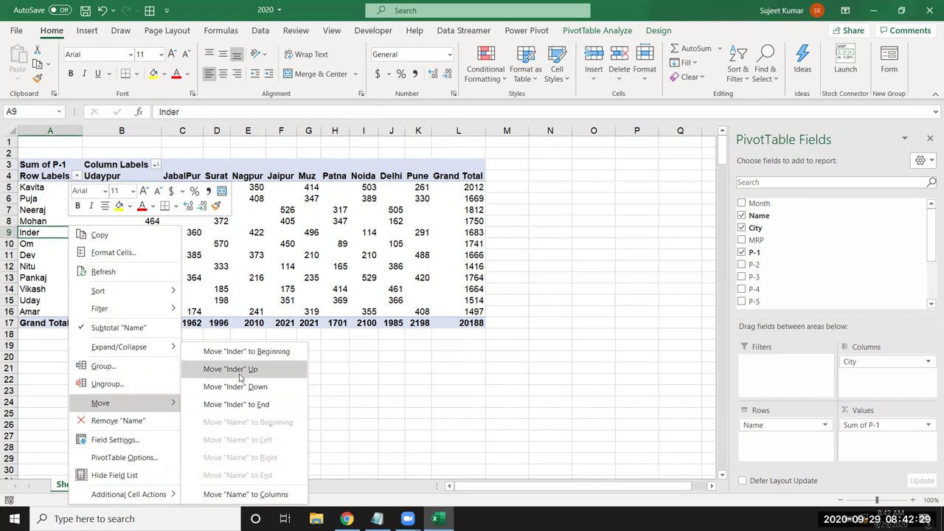
key(Escape)
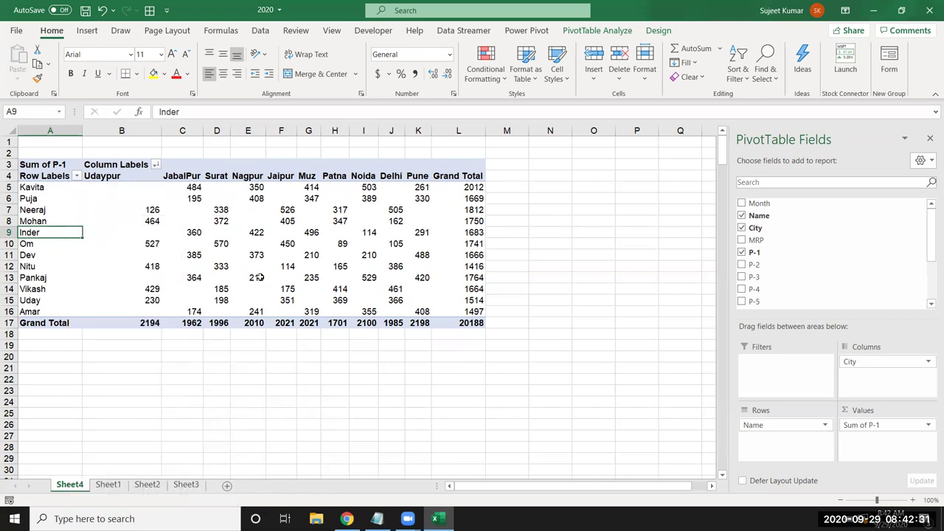
Move City from the columns back into the rows beneath Name
click(250, 172)
click(248, 178)
right_click(249, 180)
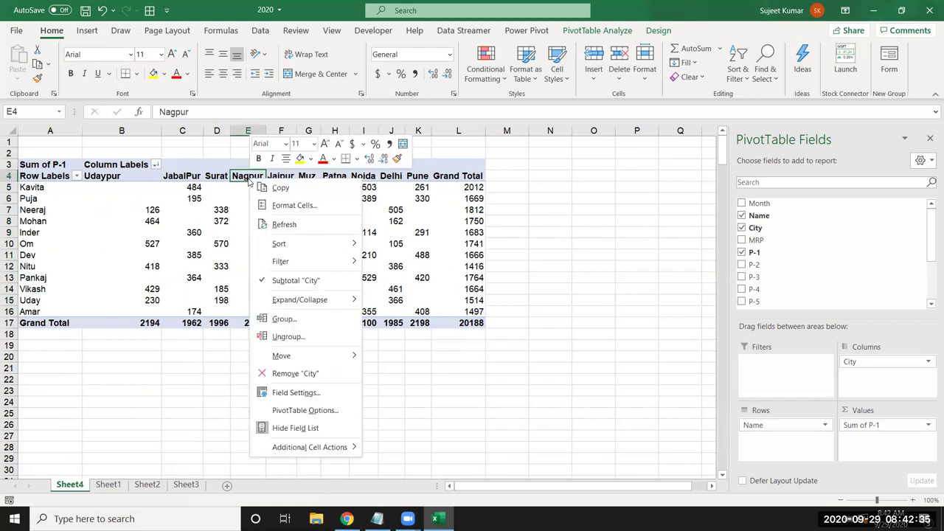
mouse_move(283, 356)
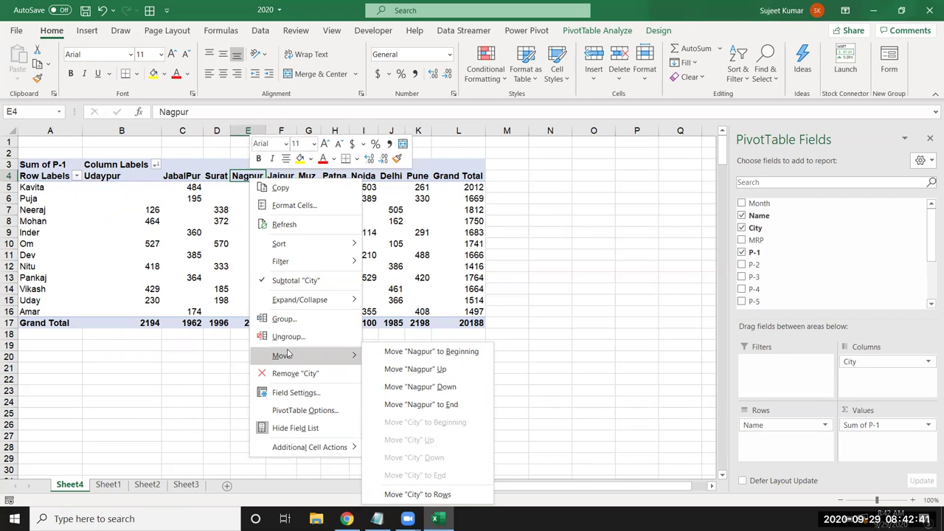
click(170, 275)
drag(878, 425, 811, 505)
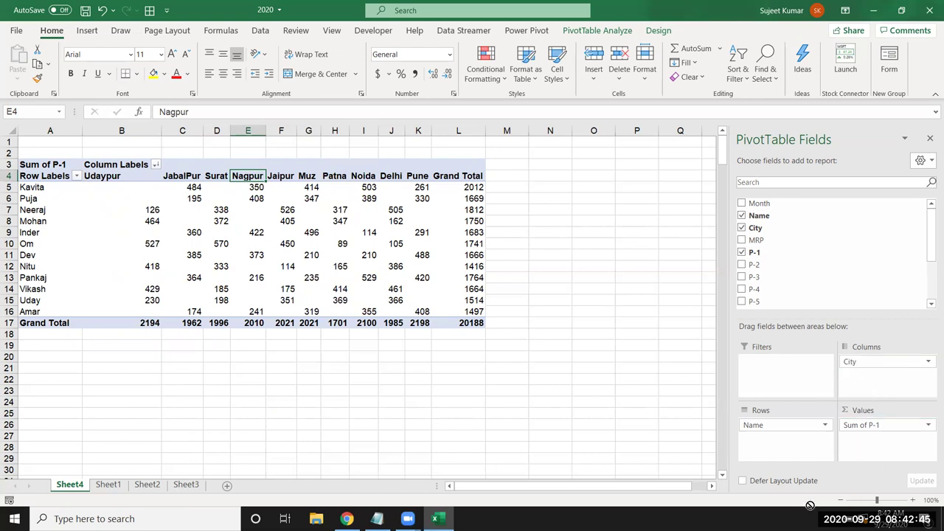
drag(810, 505, 768, 450)
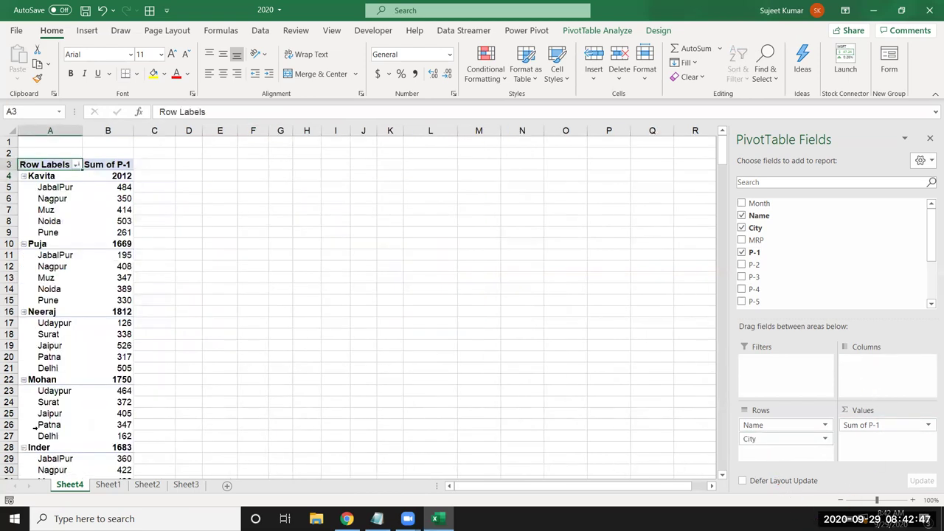
click(121, 234)
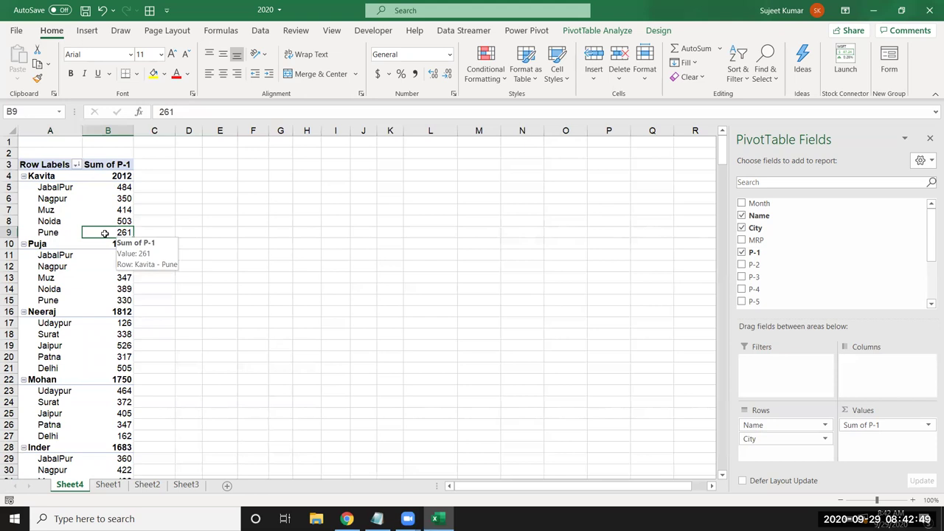
click(59, 233)
right_click(59, 231)
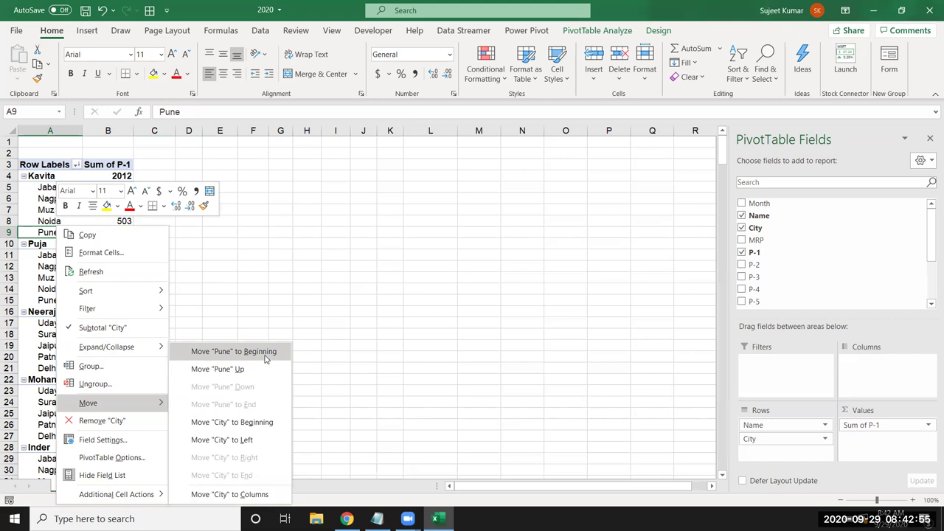
click(264, 353)
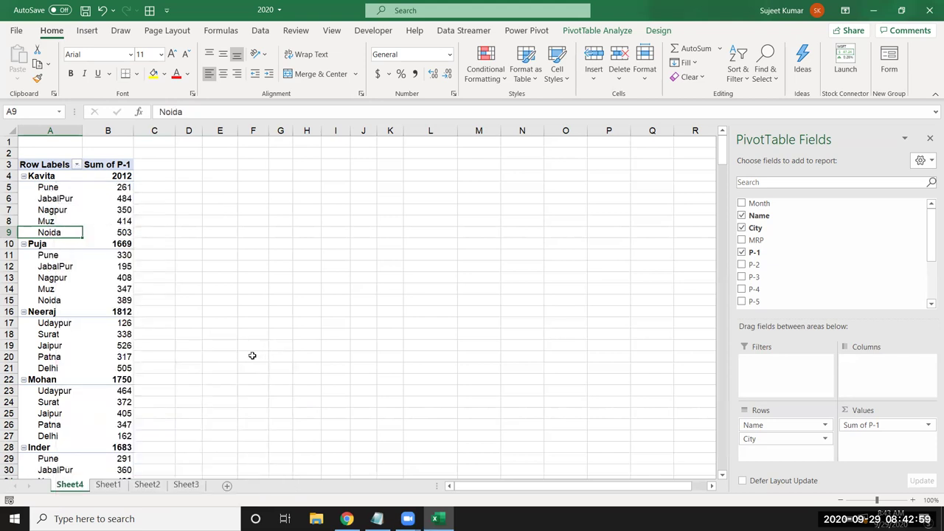
click(49, 189)
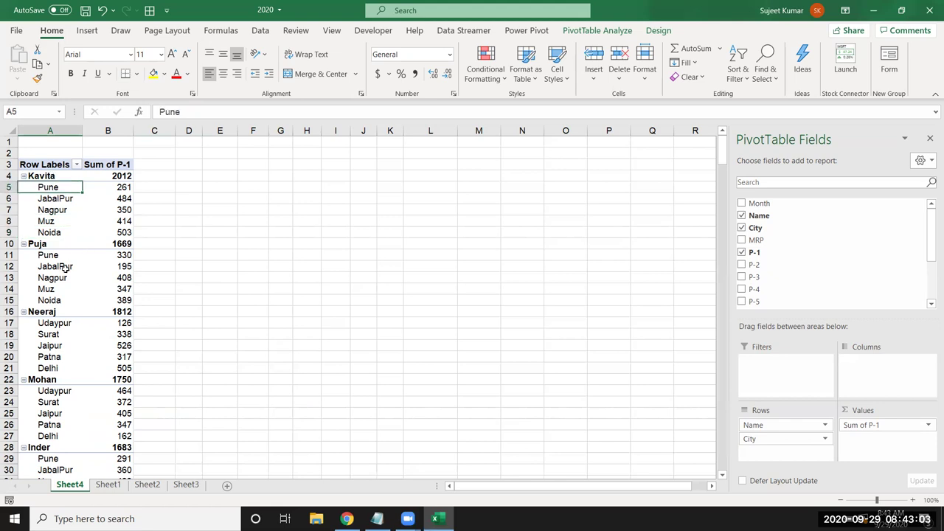
scroll(65, 269, down, 3)
scroll(65, 269, down, 3)
scroll(63, 295, down, 3)
scroll(57, 349, down, 1)
scroll(57, 349, down, 3)
scroll(52, 350, down, 3)
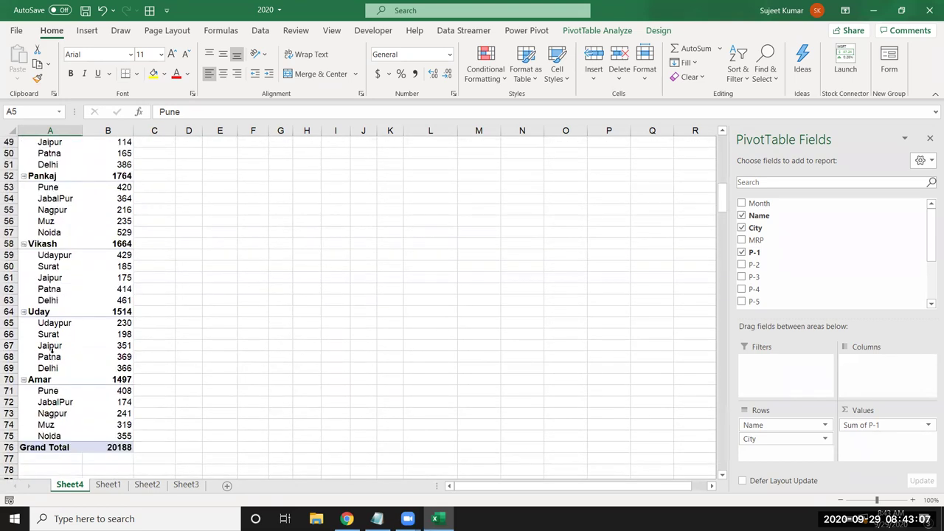
scroll(51, 348, up, 3)
scroll(51, 348, up, 9)
scroll(50, 348, up, 4)
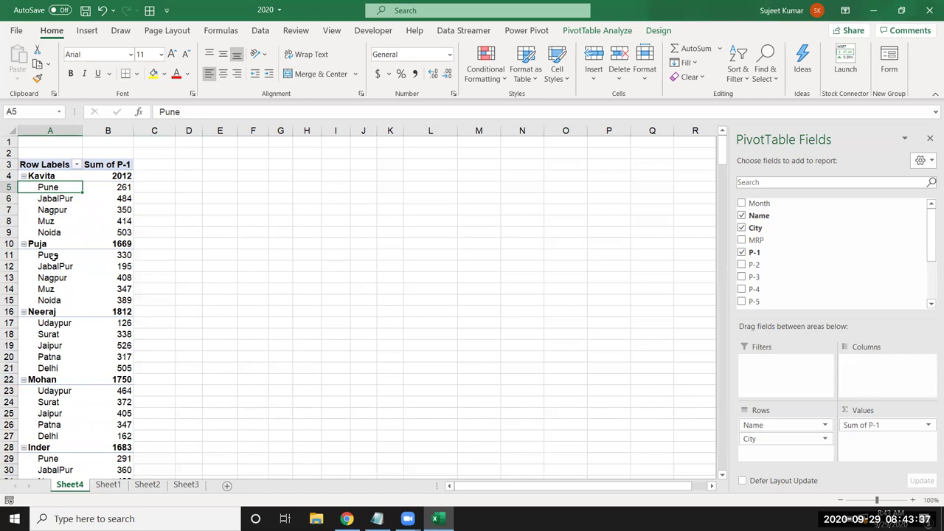
Move Muz to the beginning of every person's city list
click(49, 221)
right_click(49, 221)
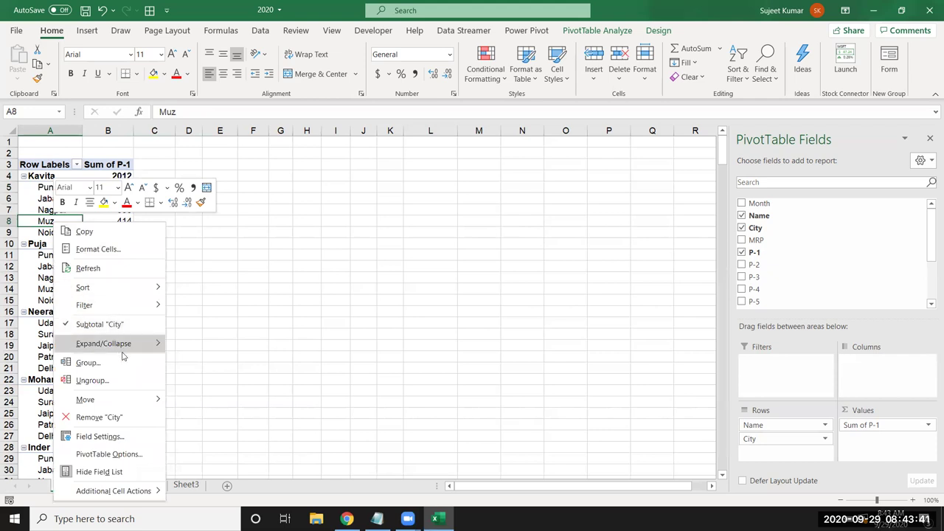
mouse_move(111, 399)
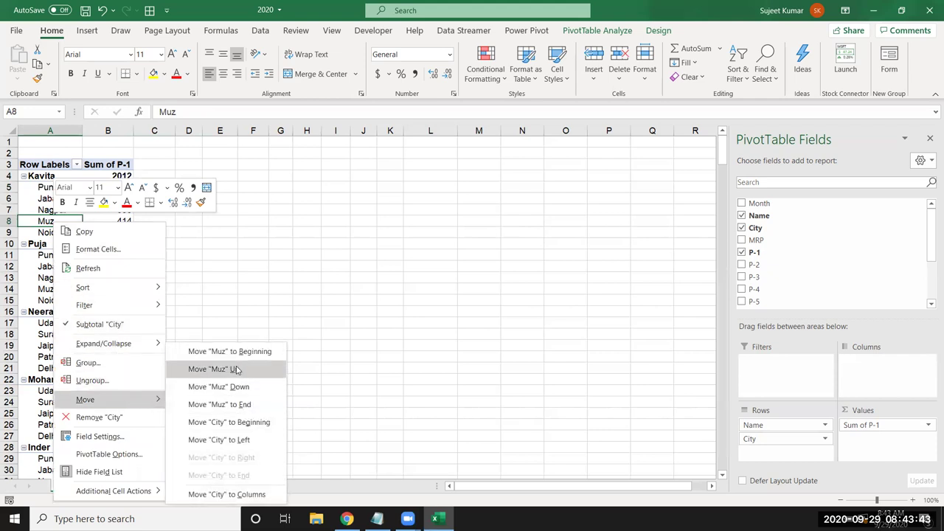
click(253, 352)
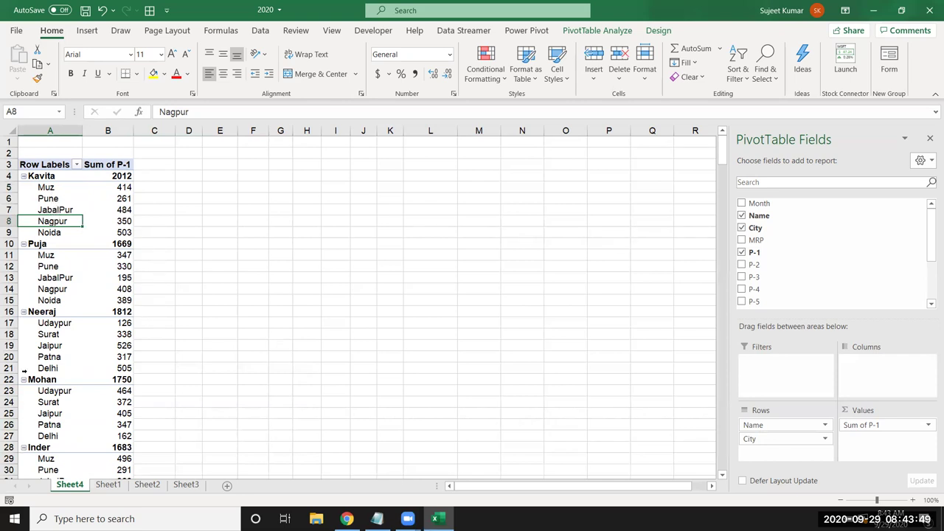
Scroll through the PivotTable to confirm Muz now heads each person's cities, ahead of Pune
scroll(24, 372, down, 2)
scroll(24, 391, down, 2)
scroll(44, 310, up, 3)
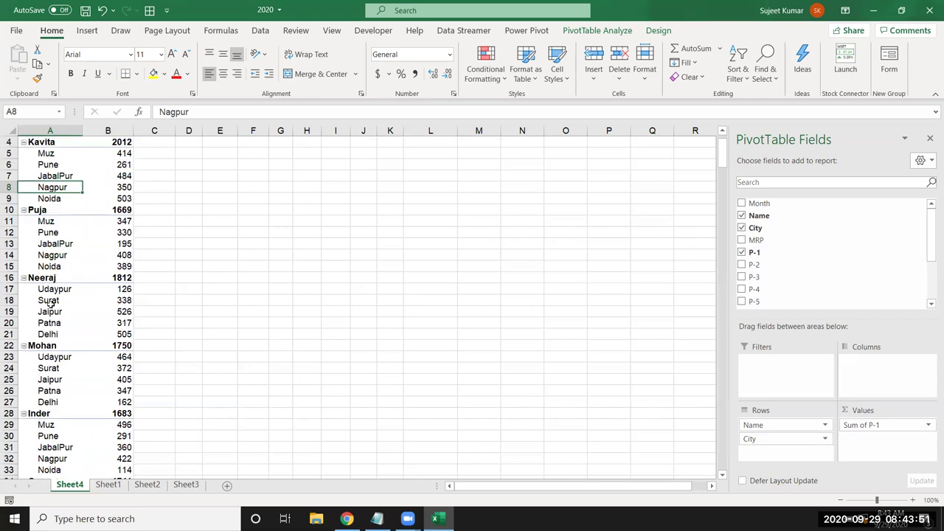
click(53, 301)
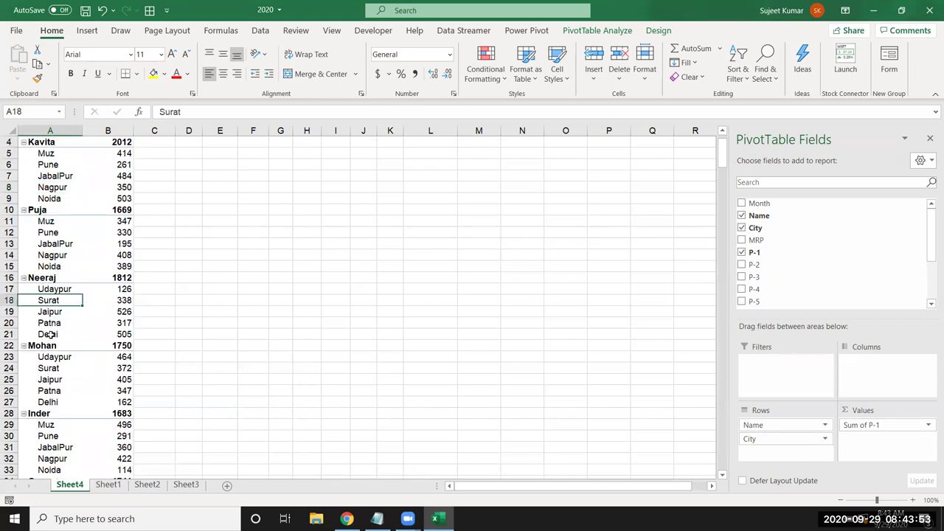
scroll(51, 310, down, 2)
click(57, 314)
click(53, 368)
scroll(60, 417, down, 2)
click(52, 402)
scroll(53, 413, down, 1)
click(55, 425)
scroll(56, 425, down, 2)
click(56, 425)
scroll(57, 425, down, 4)
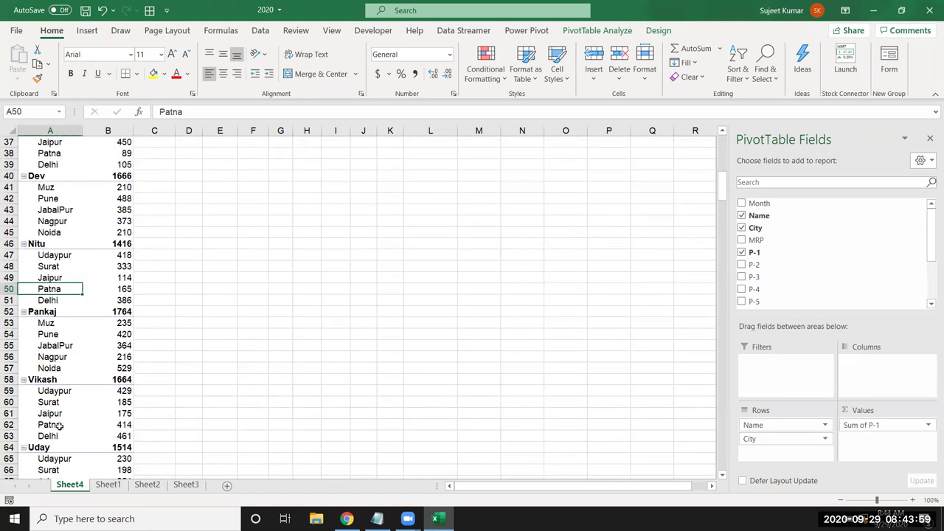
click(52, 356)
scroll(55, 391, down, 2)
click(50, 368)
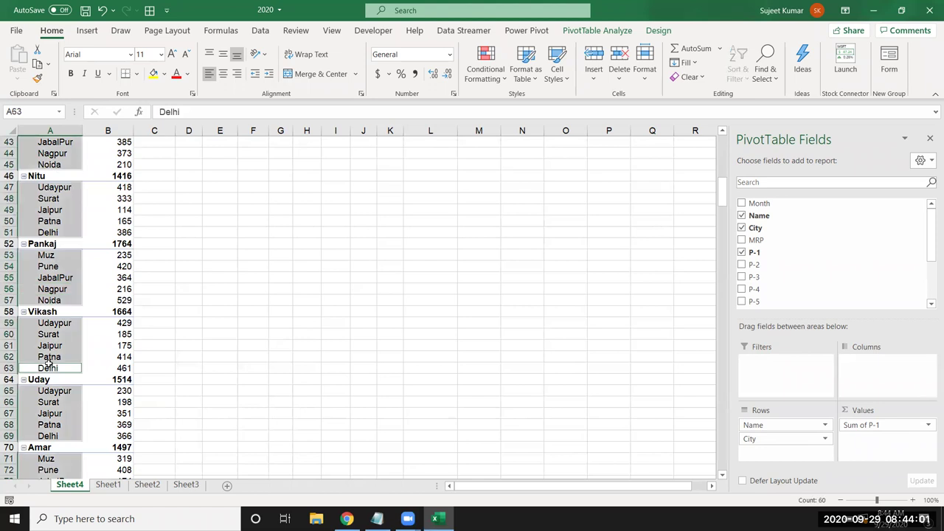
click(56, 436)
scroll(57, 436, down, 3)
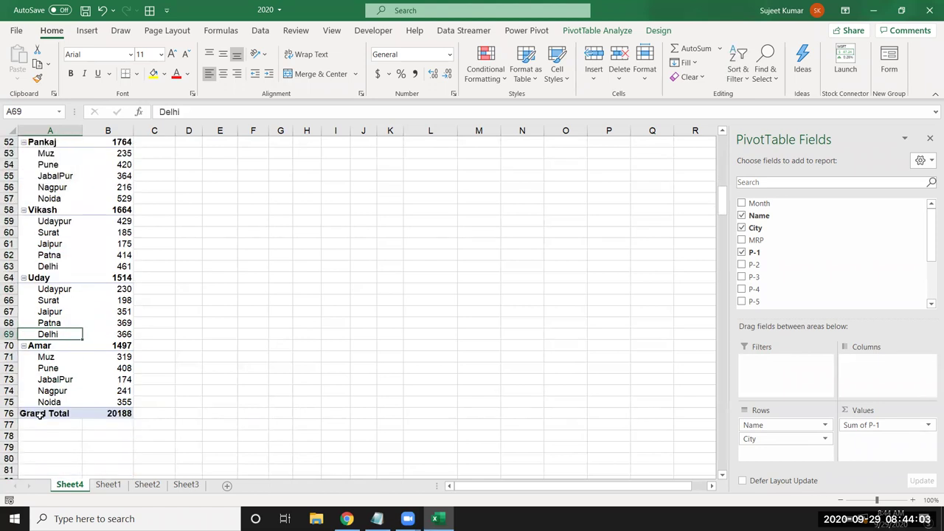
scroll(45, 428, up, 4)
scroll(39, 415, up, 12)
scroll(39, 416, up, 1)
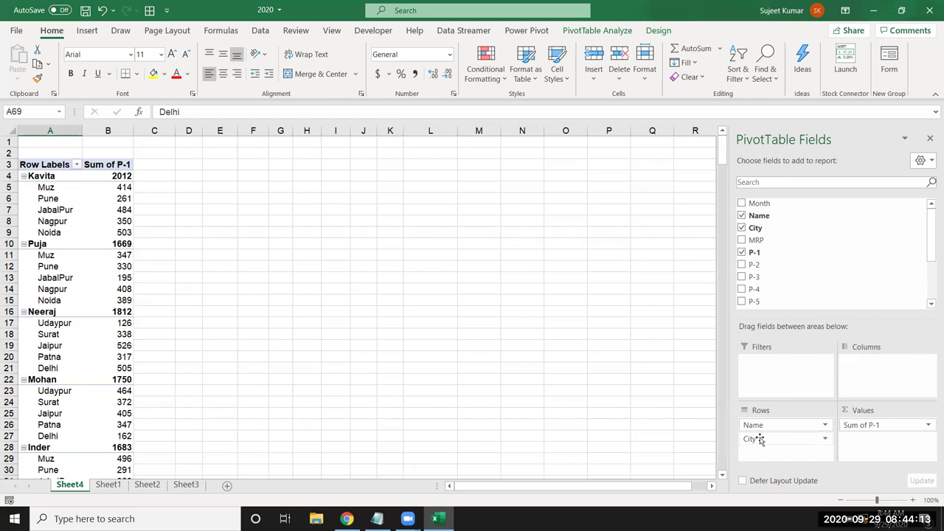
Make City the only row field (Muz 2021 down to Delhi 1985), then select Noida and Delhi
mouse_move(756, 441)
mouse_down()
mouse_move(784, 413)
mouse_move(771, 375)
mouse_up()
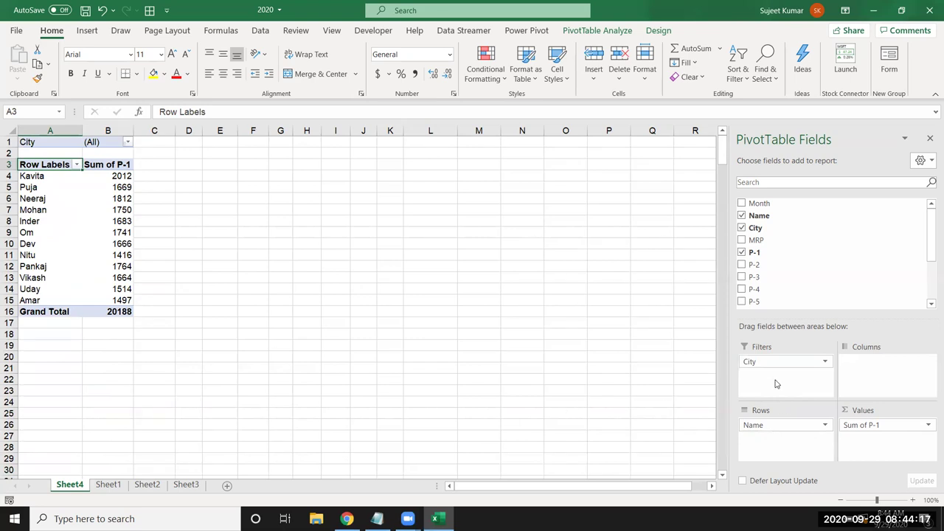
mouse_move(771, 369)
mouse_down()
mouse_move(768, 436)
mouse_move(763, 316)
mouse_up()
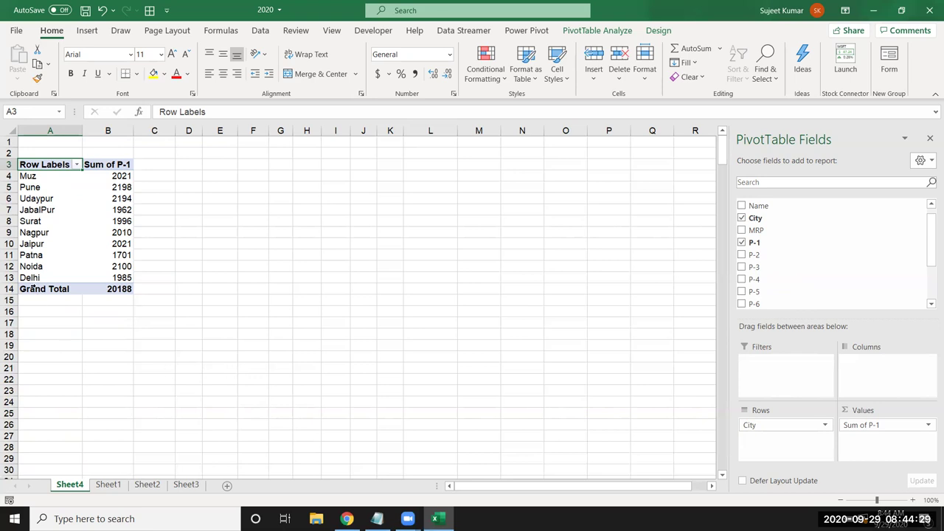
drag(36, 266, 41, 271)
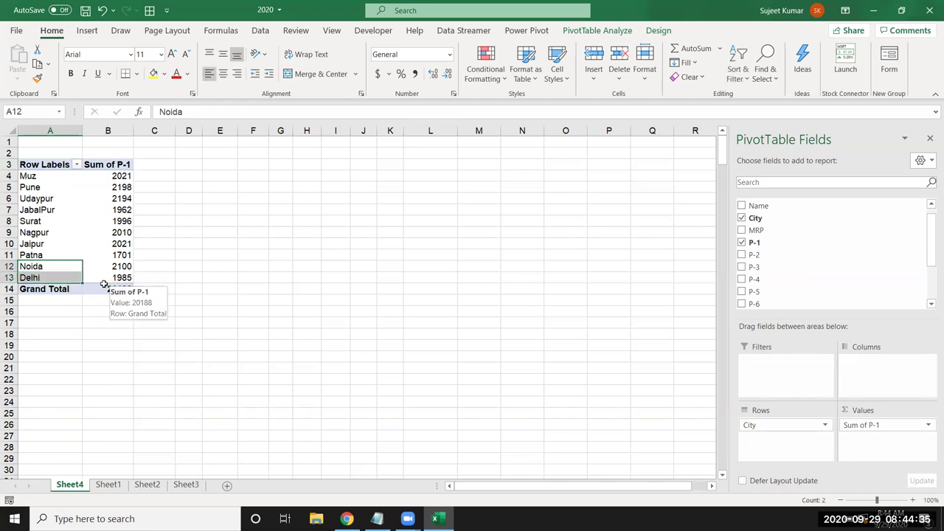
Group Noida and Delhi into Group1 (4085) and drop the original City field from rows
right_click(45, 273)
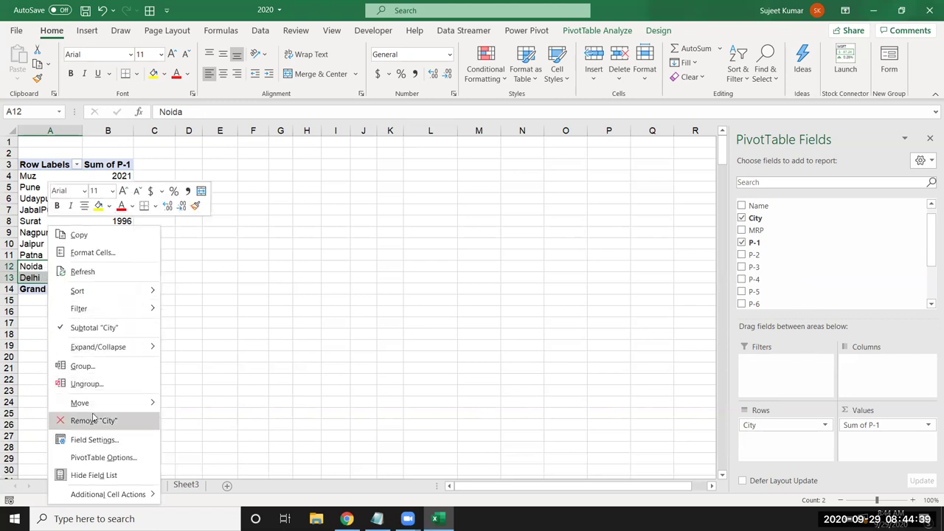
click(82, 366)
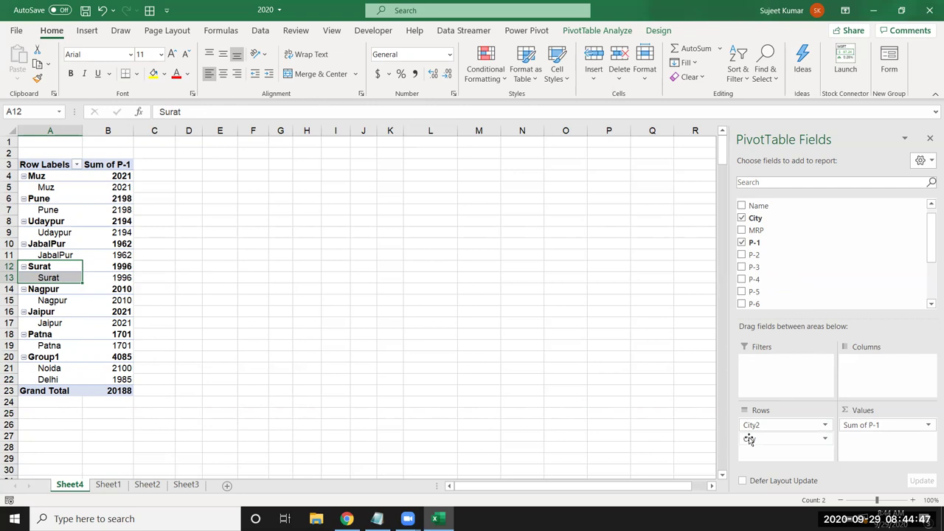
click(50, 185)
click(52, 221)
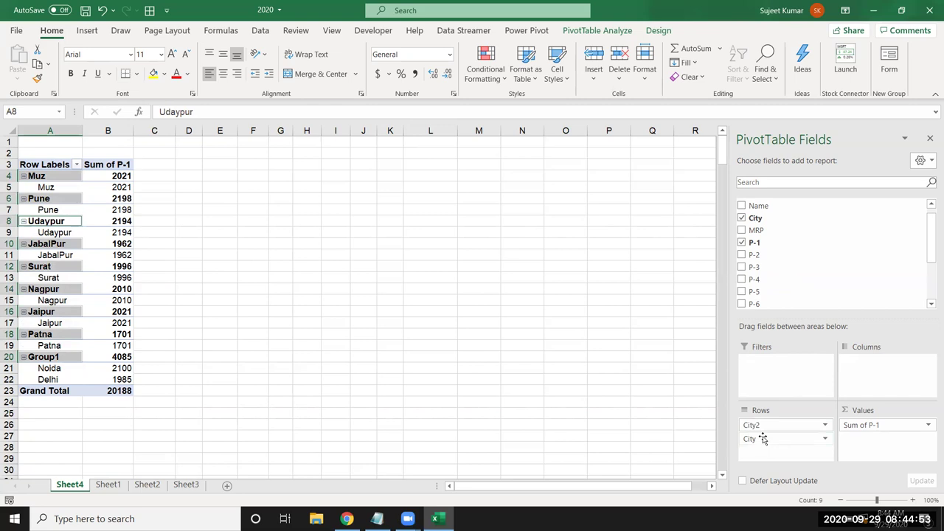
drag(763, 439, 826, 279)
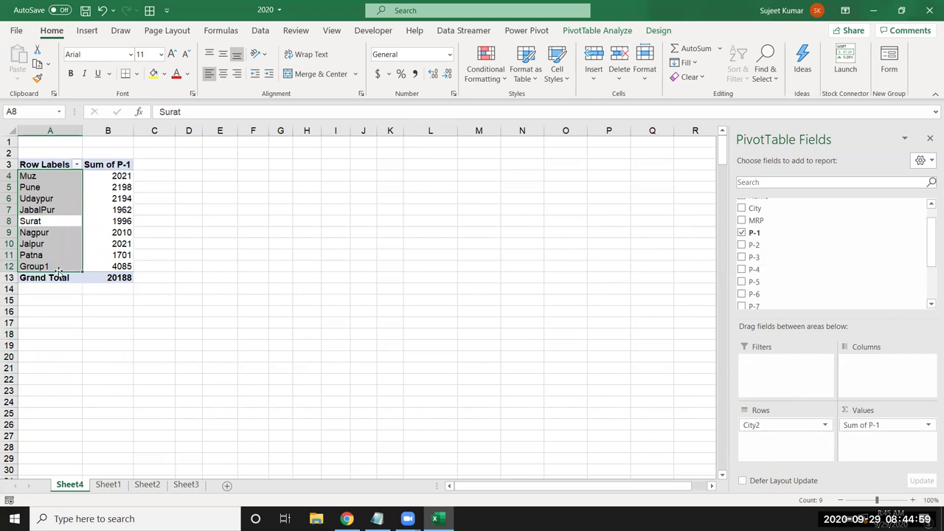
click(57, 268)
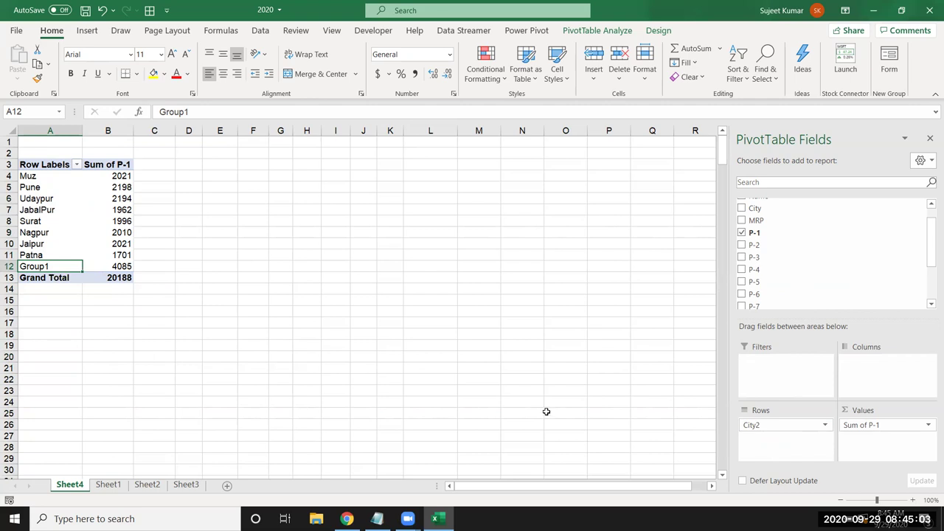
Rename Group1 to 'Delhi & NCR', then select the Patna and Muz labels
text(N)
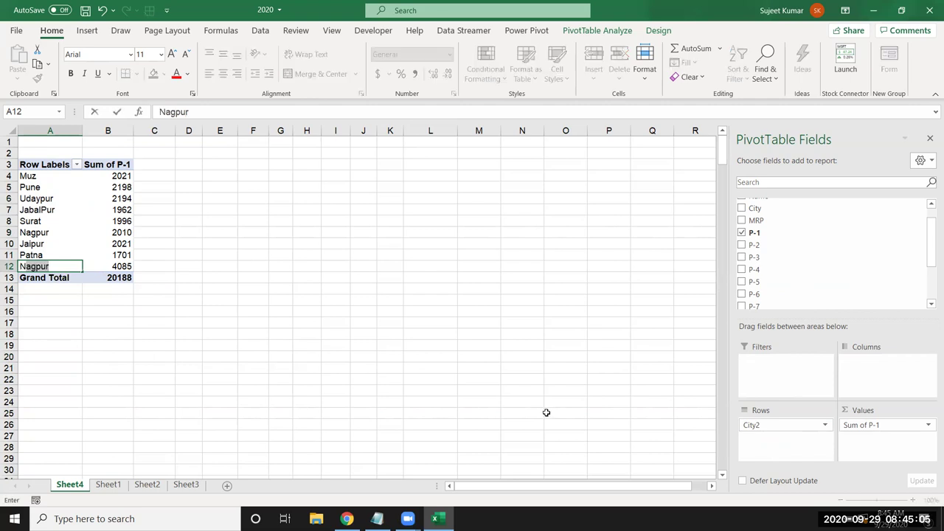
key(BackSpace)
key(BackSpace)
text(De)
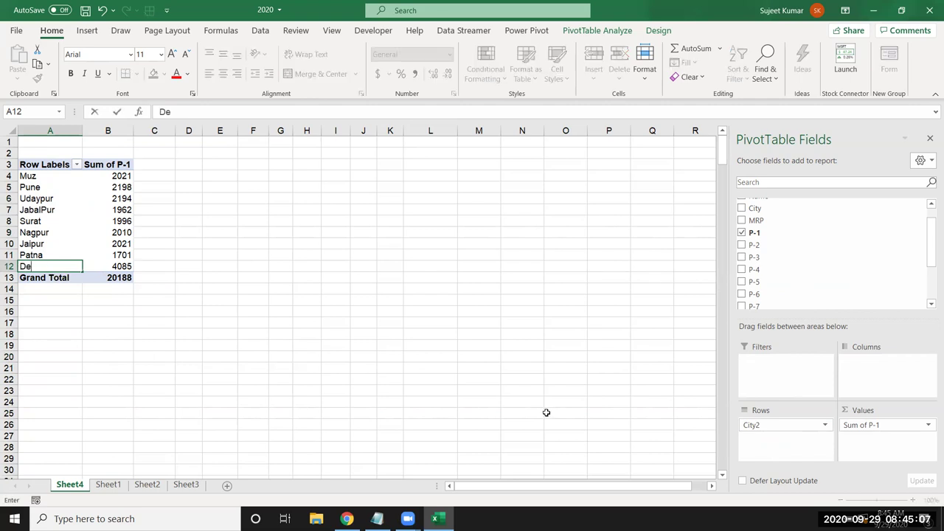
text(lhi &)
text( NCR)
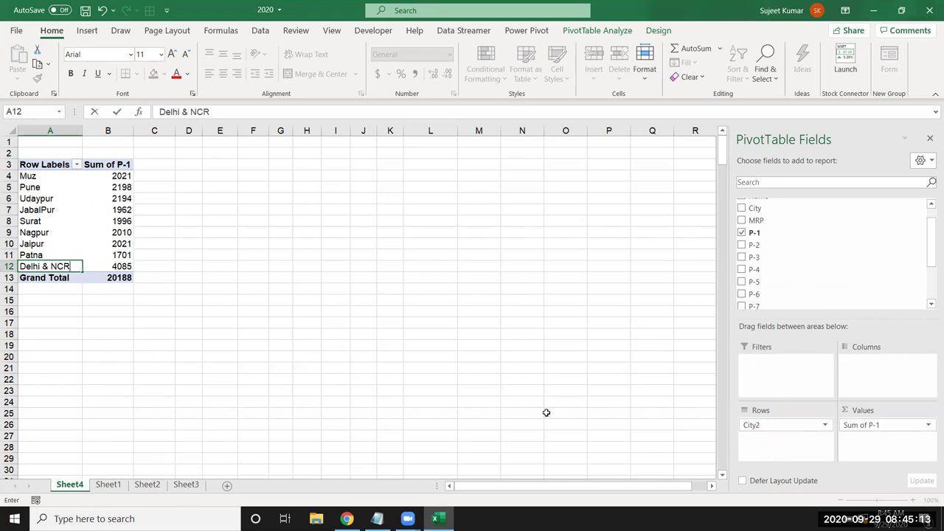
key(Return)
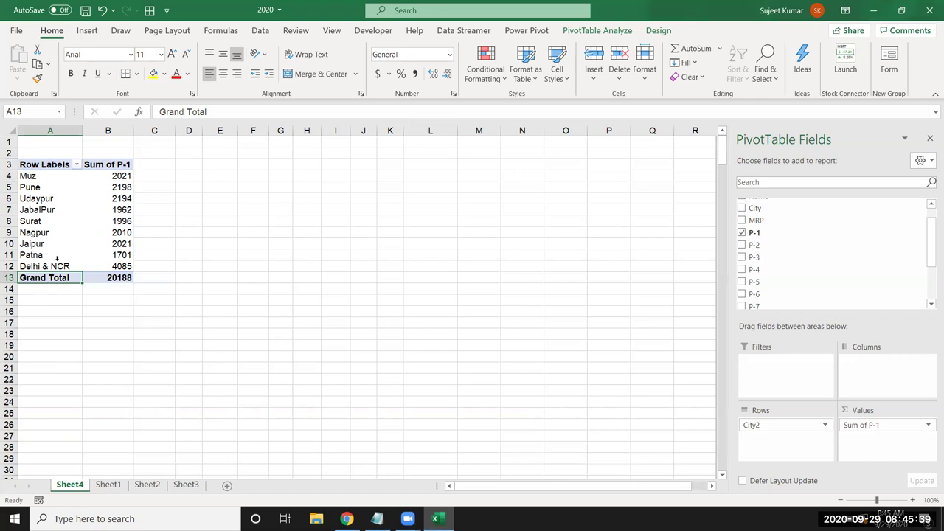
click(57, 259)
click(49, 313)
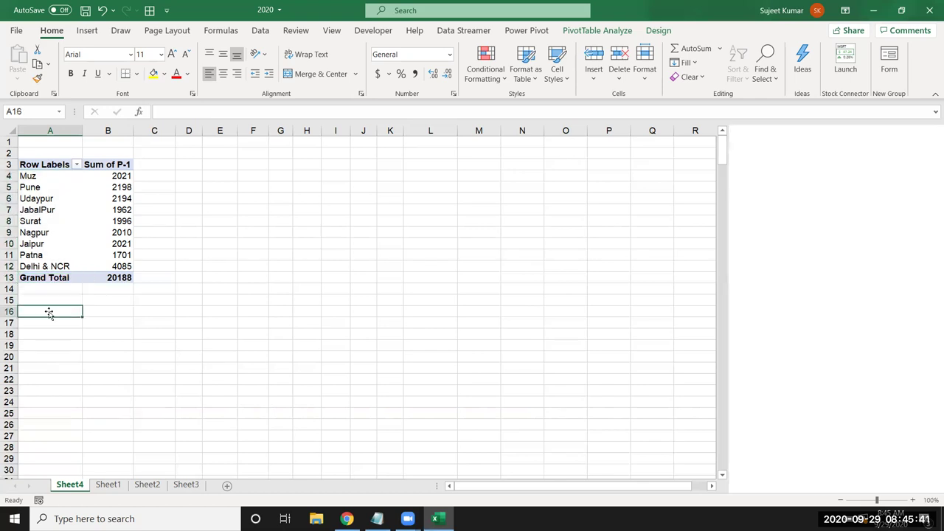
click(42, 255)
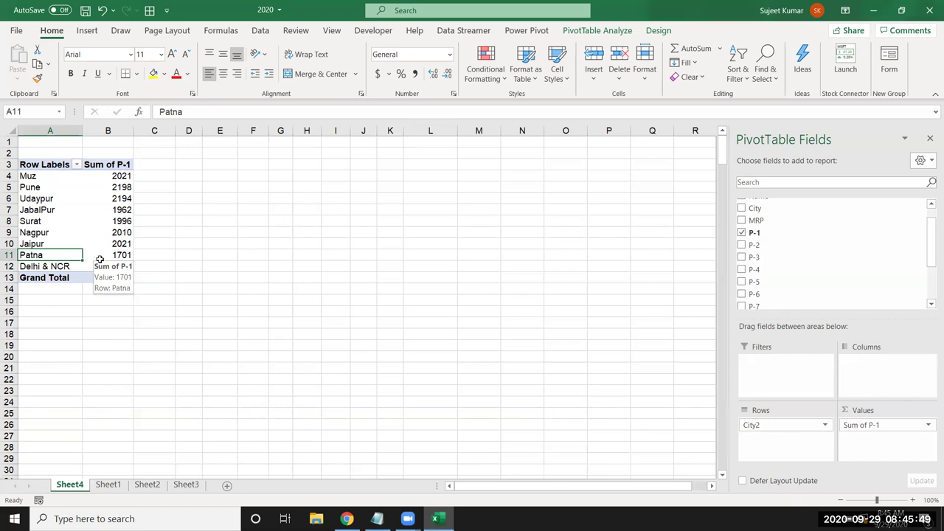
ctrl+click(46, 176)
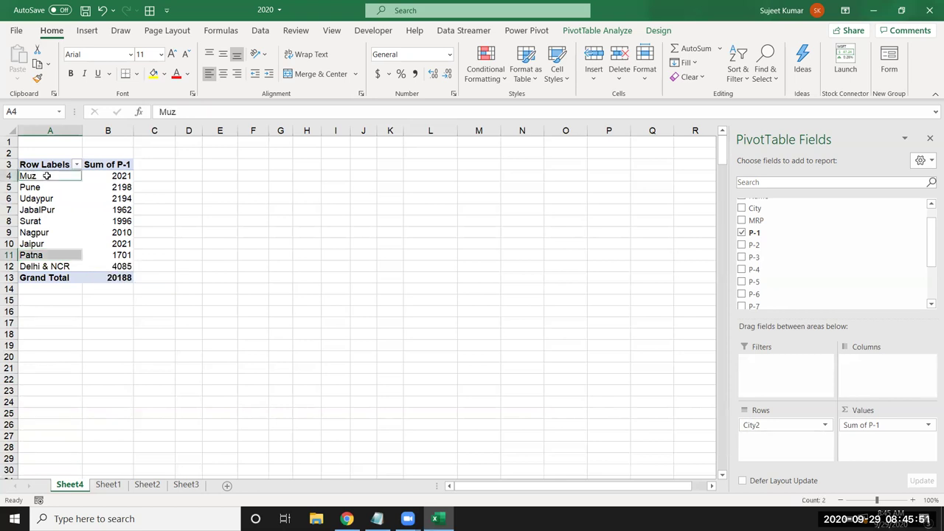
mouse_move(118, 266)
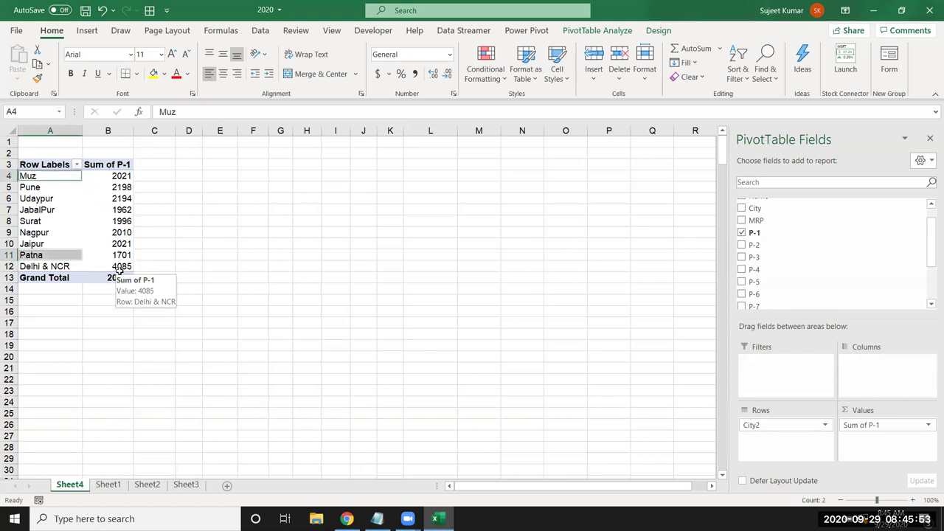
Group the Muz and Patna labels and rename the new Group2 item to Bihar (3722)
right_click(52, 178)
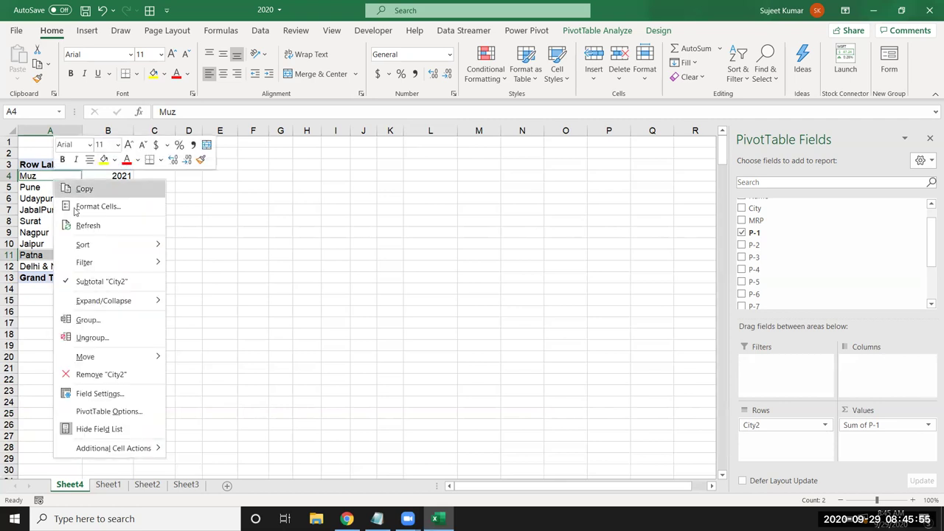
click(135, 322)
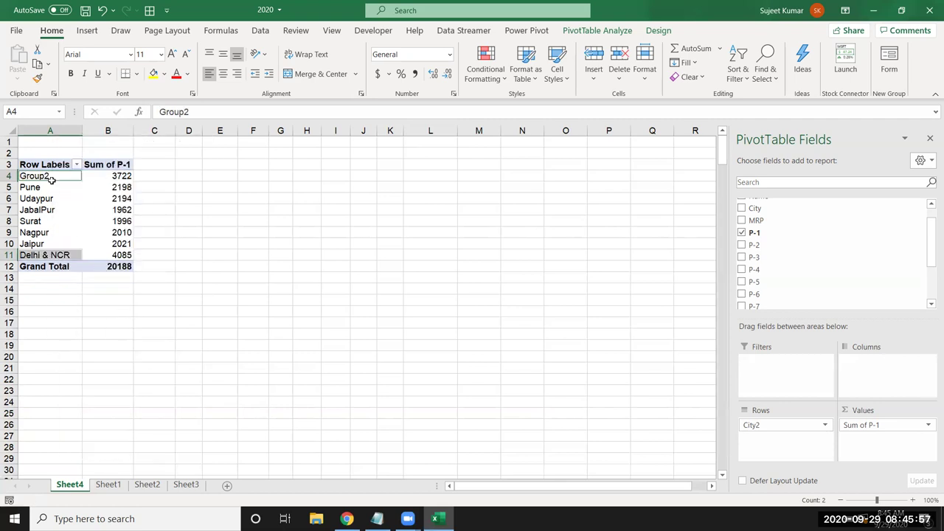
click(52, 178)
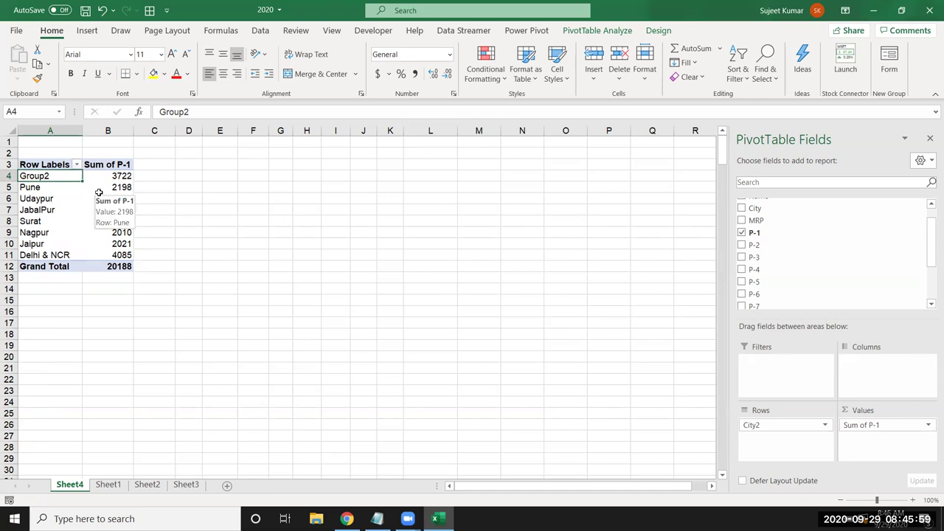
mouse_move(107, 187)
text(Bihar)
key(Return)
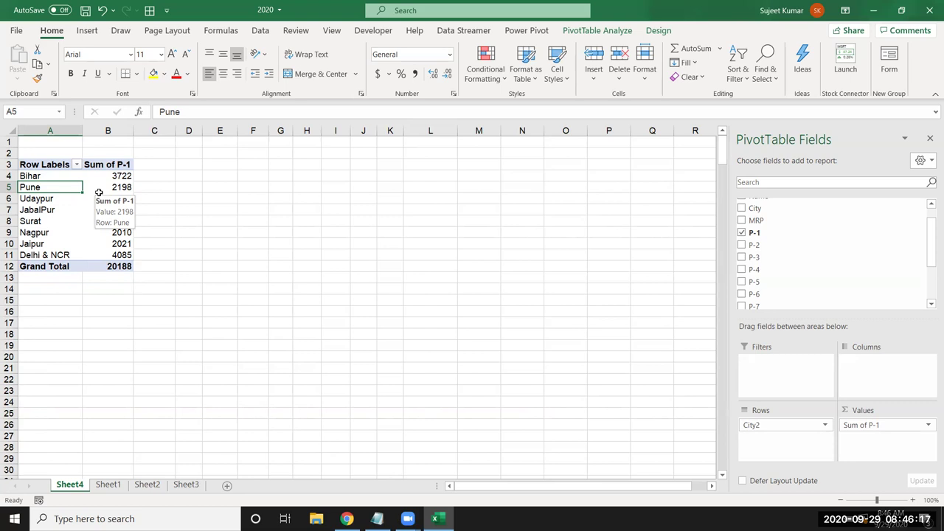
click(49, 177)
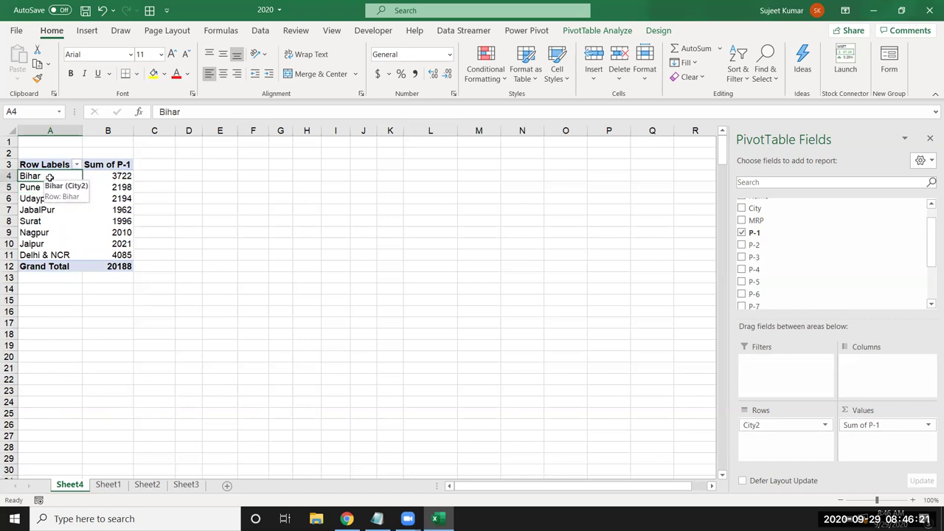
double_click(49, 177)
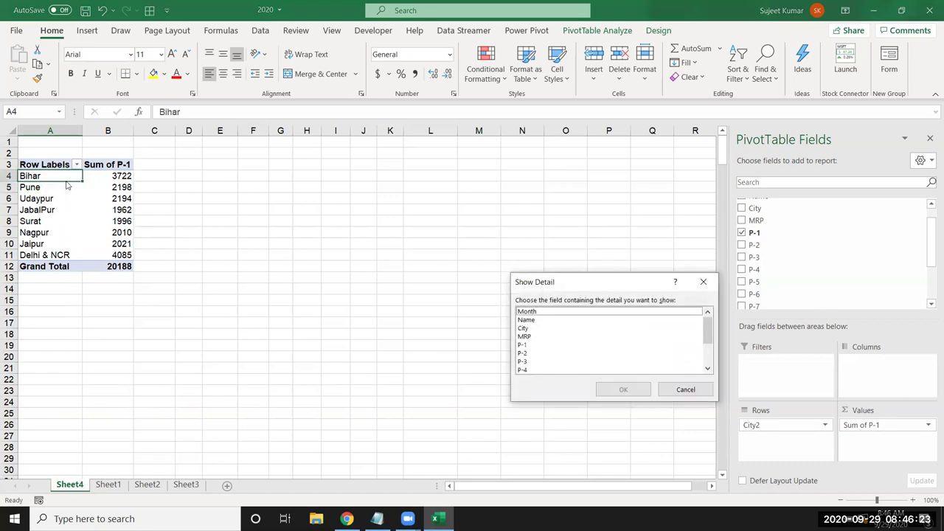
key(Escape)
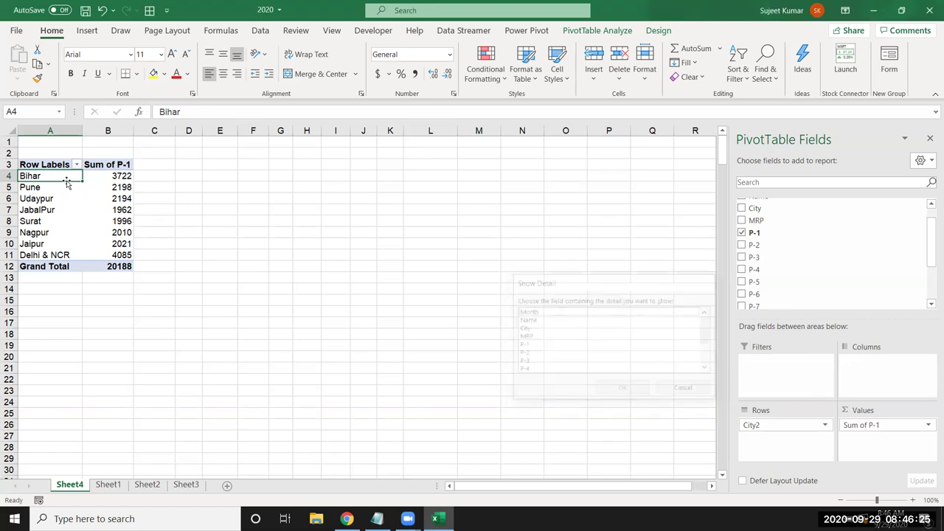
right_click(62, 180)
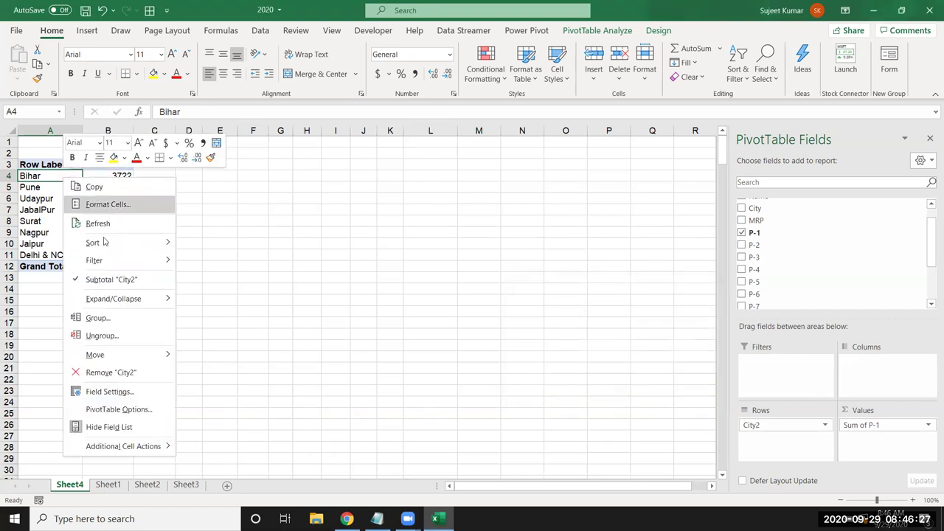
click(125, 337)
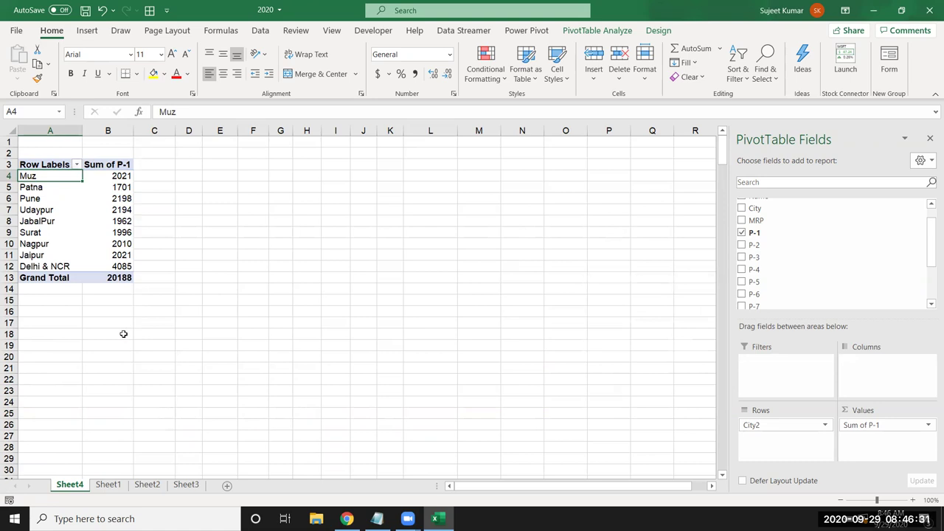
key(ctrl+z)
click(73, 256)
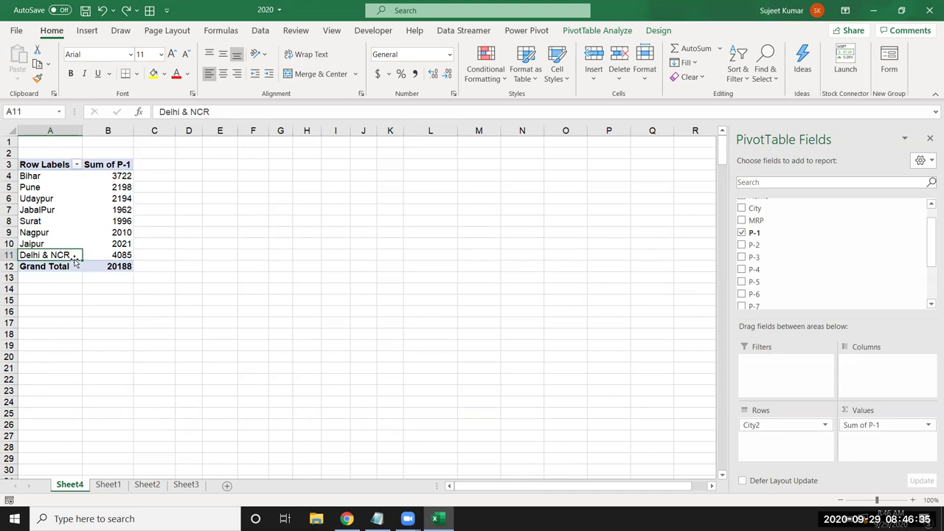
Build a PivotTable of Sheet1's data on new Sheet5 with MRP as rows and Sum of P-1
click(103, 484)
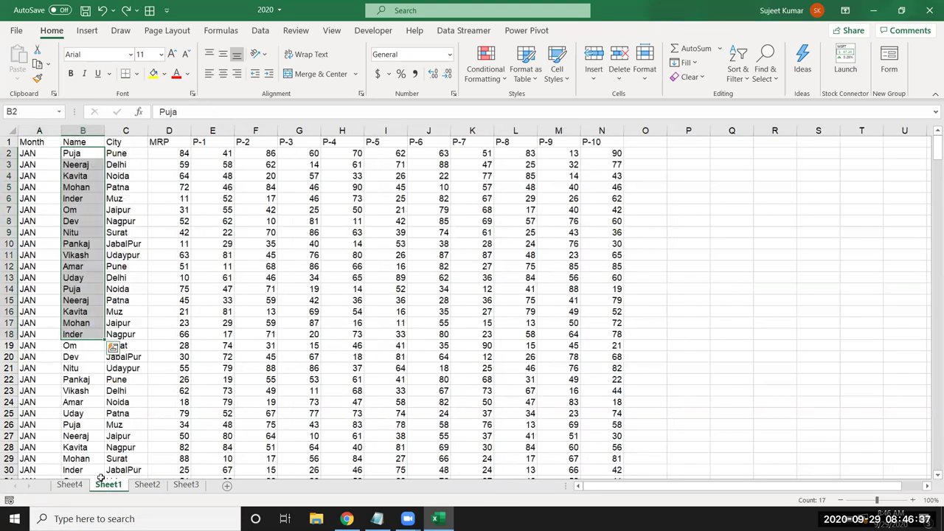
click(41, 144)
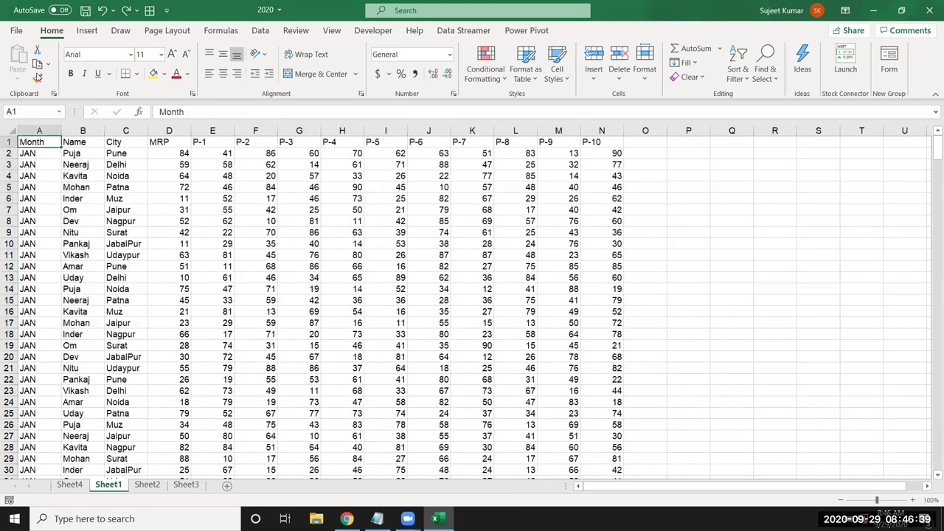
click(87, 31)
click(26, 70)
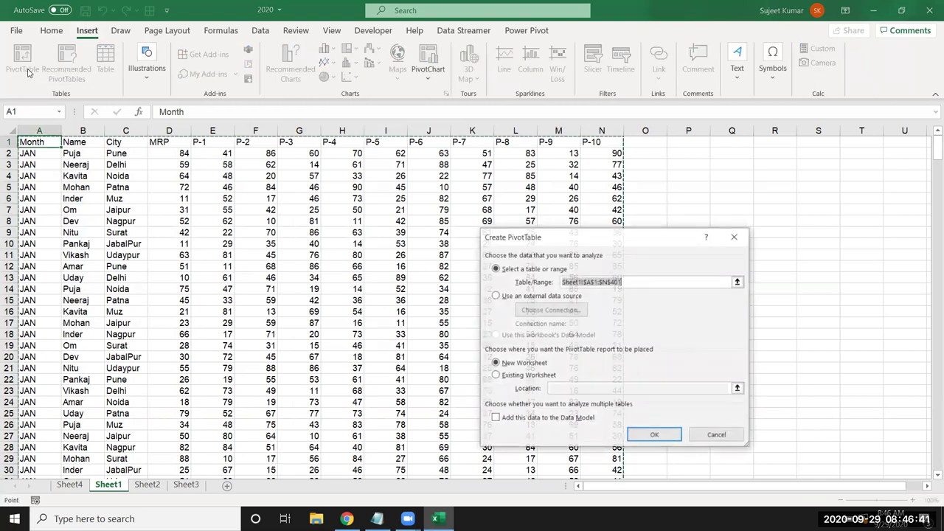
click(639, 434)
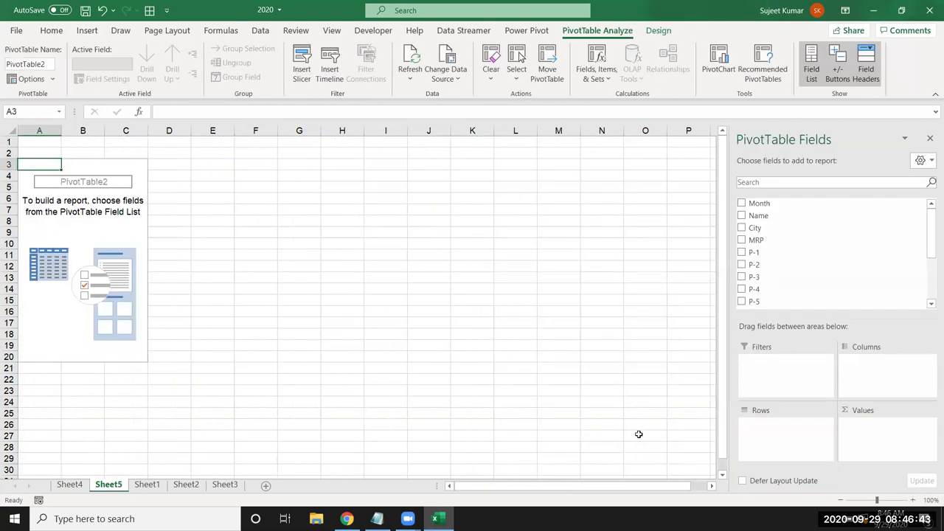
mouse_move(780, 215)
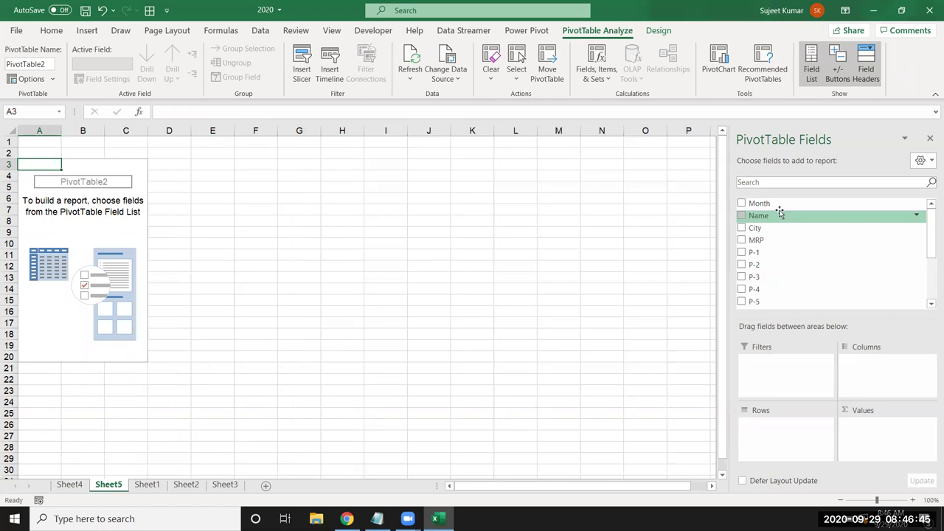
mouse_move(786, 215)
mouse_down()
mouse_move(830, 446)
mouse_move(816, 235)
mouse_move(787, 436)
mouse_up()
mouse_move(754, 252)
mouse_down()
mouse_move(852, 374)
mouse_move(862, 447)
mouse_up()
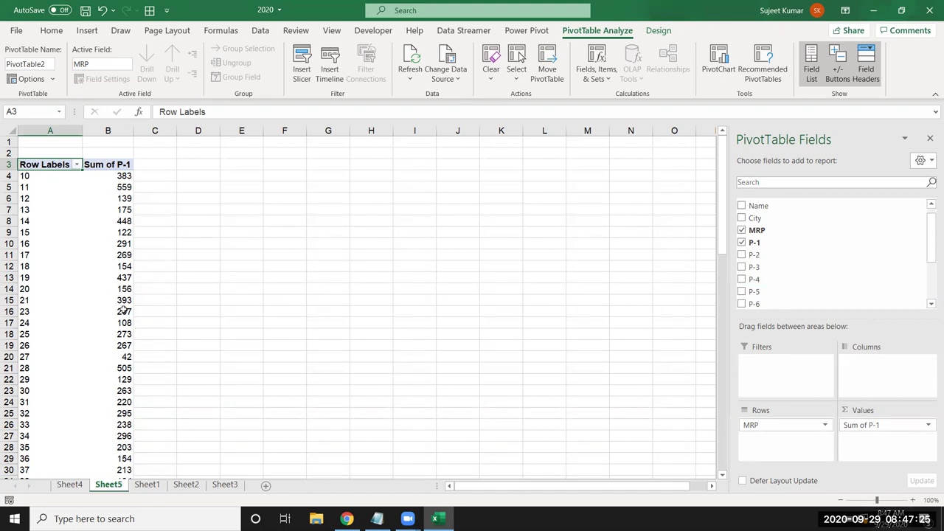
Open the Grouping dialog for the MRP row labels and select its ending value 90
click(47, 234)
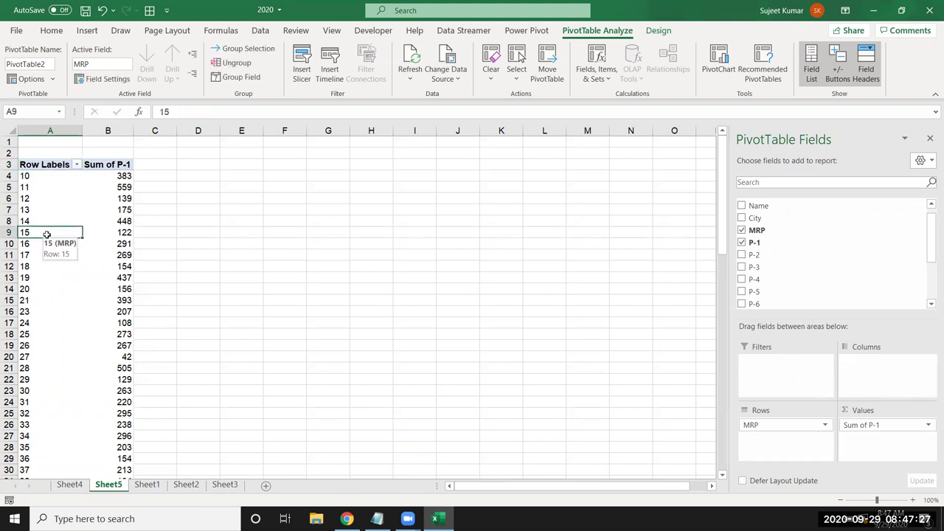
right_click(47, 233)
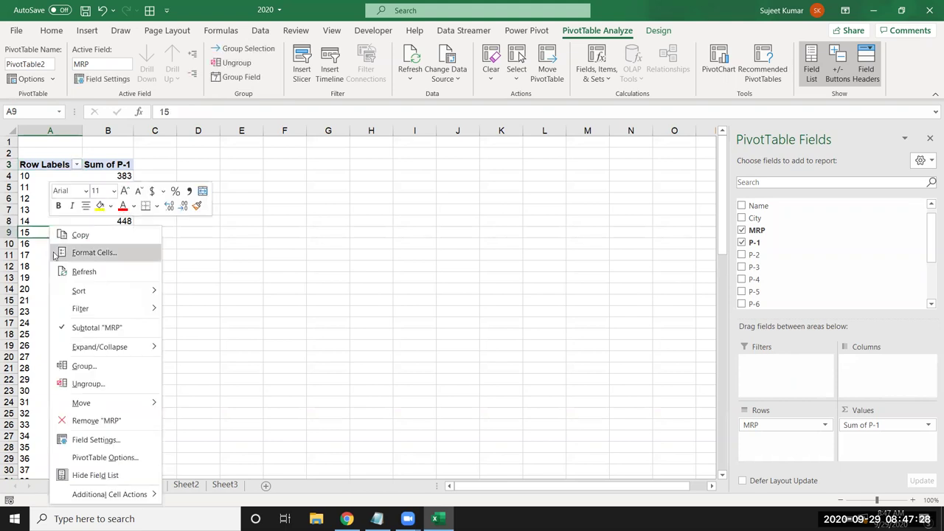
click(104, 367)
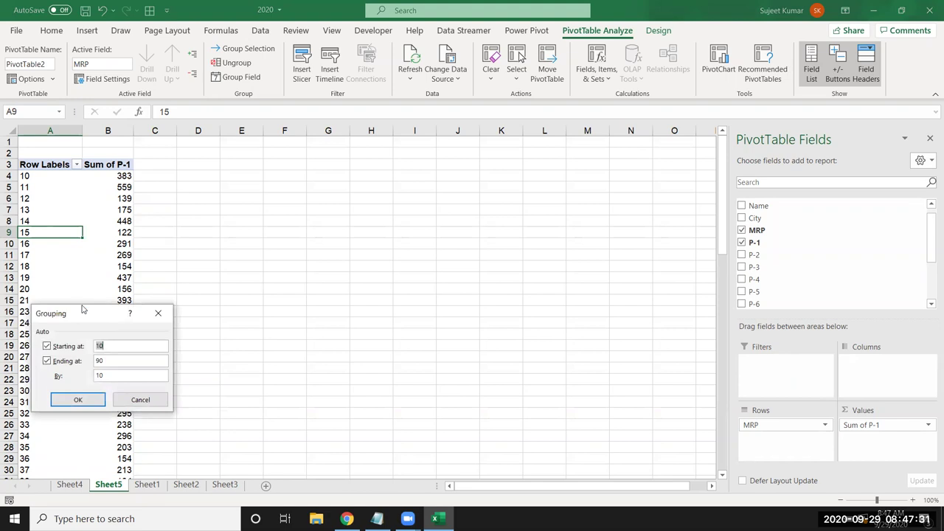
drag(83, 310, 307, 240)
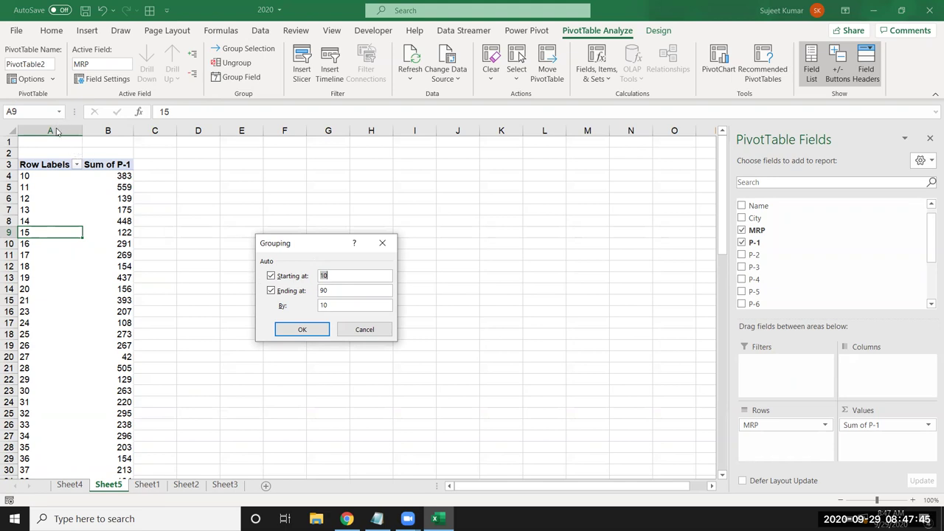
double_click(338, 291)
Group the MRP rows from 0 to 100 in steps of 10
click(346, 275)
text(0)
click(346, 290)
text(100)
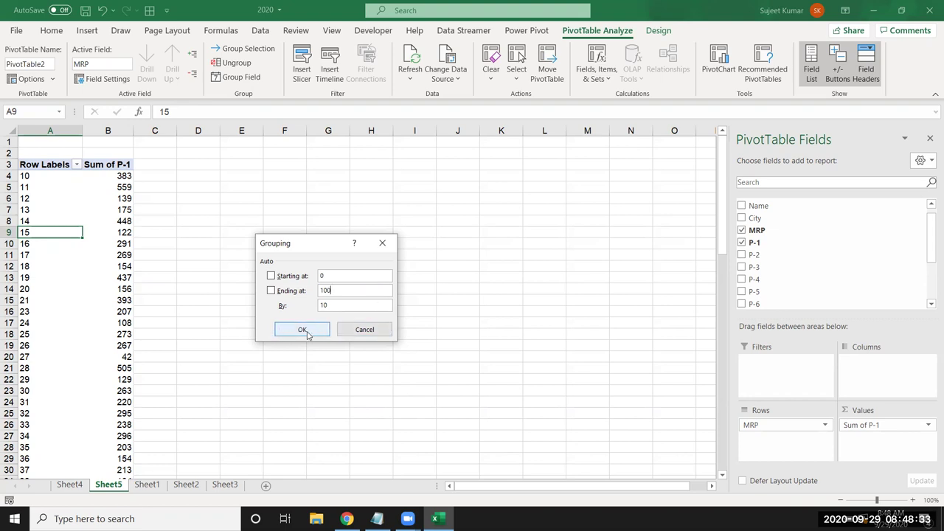
click(308, 334)
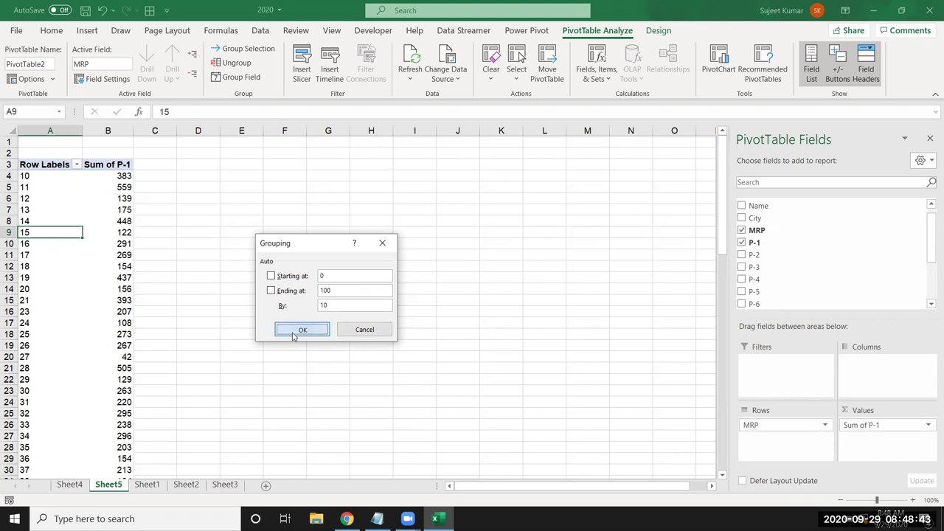
click(293, 334)
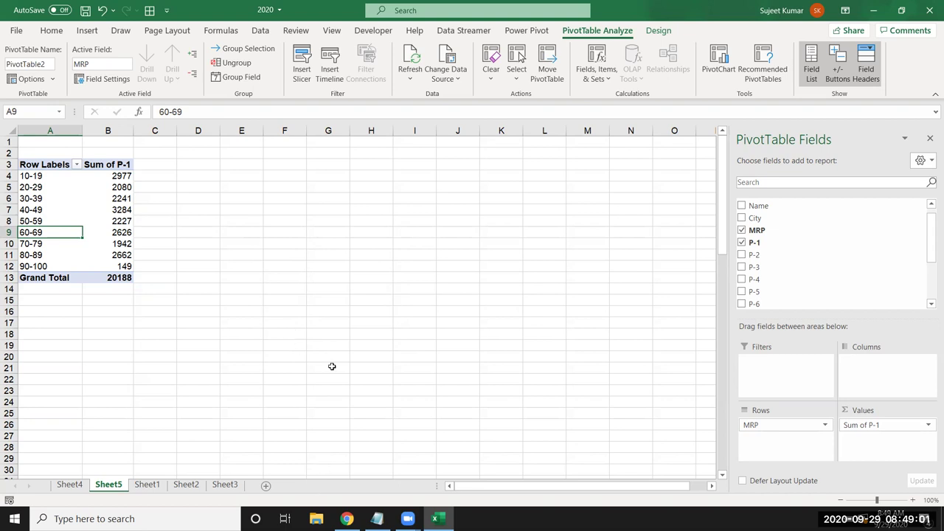
Review the grouped MRP sums, such as 20-29 at 2080 and 40-49 at 3284
click(109, 267)
click(115, 256)
click(118, 244)
click(118, 232)
click(116, 222)
click(116, 209)
click(116, 196)
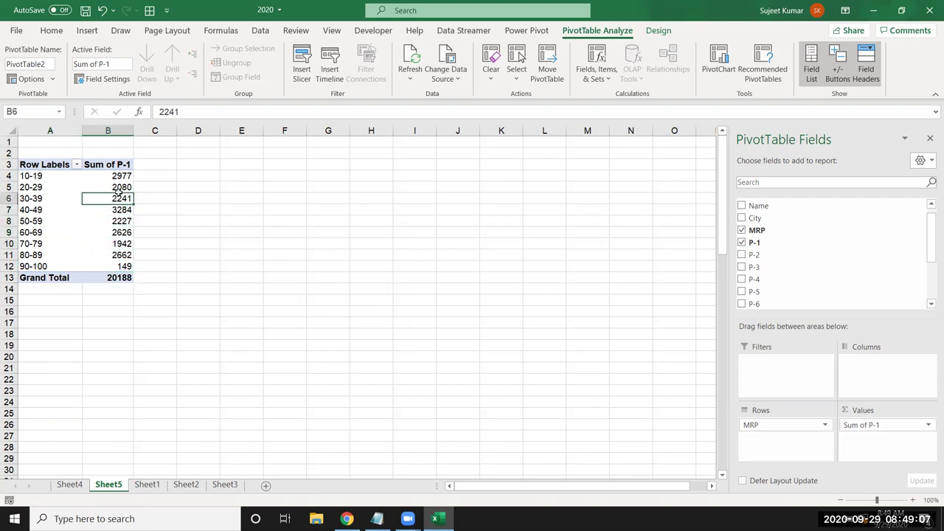
click(120, 188)
drag(119, 177, 122, 221)
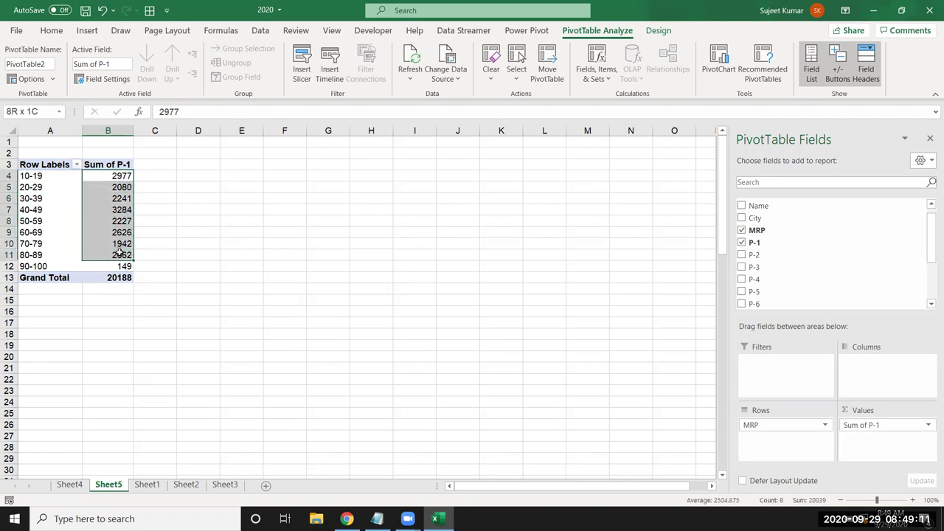
mouse_move(121, 222)
mouse_down()
mouse_move(37, 244)
mouse_move(37, 255)
mouse_up()
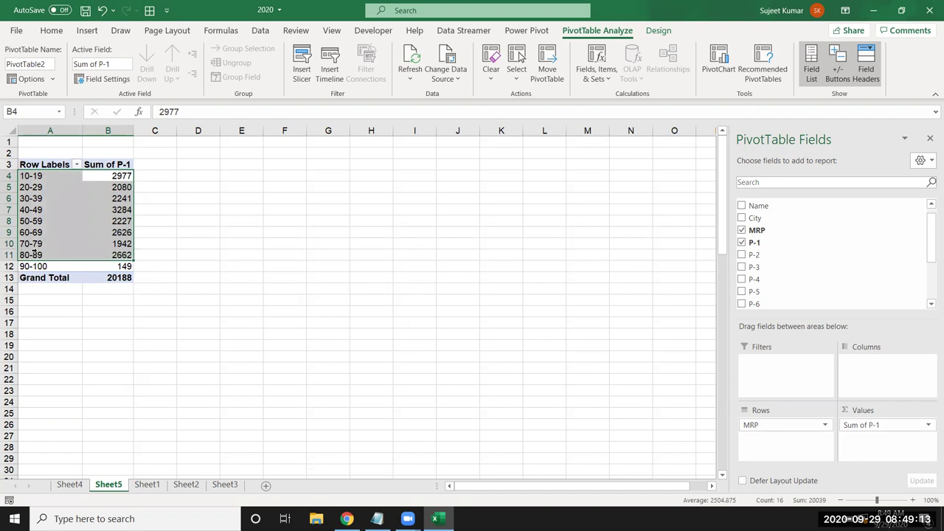
click(108, 211)
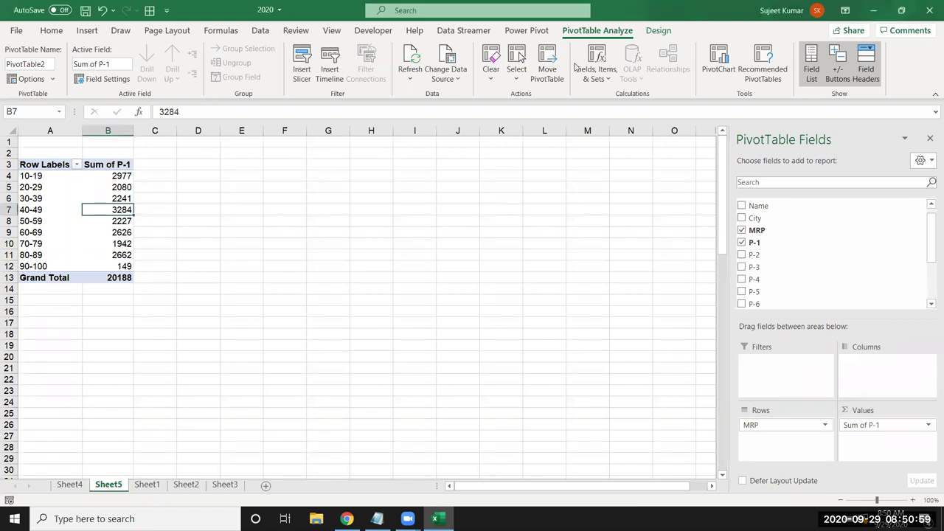
On Sheet1, insert a blank column before the Month column
click(547, 66)
scroll(709, 221, down, 3)
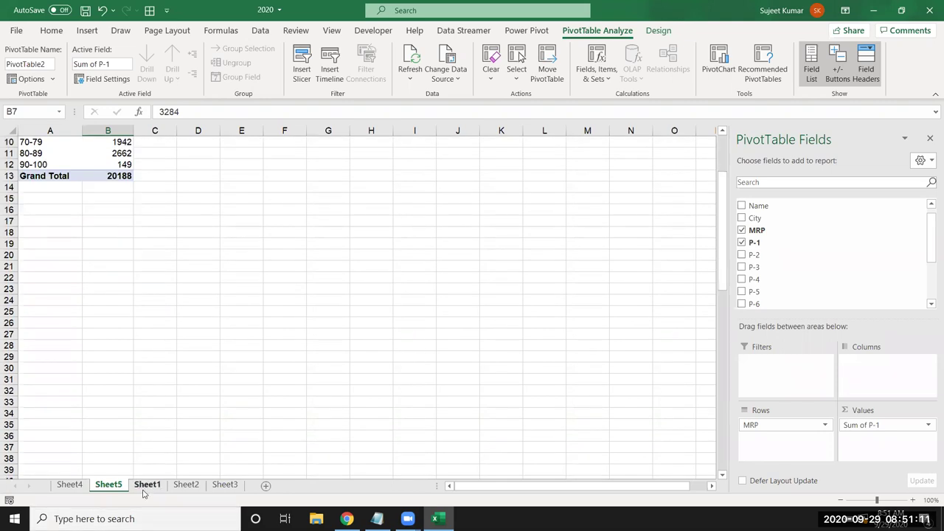
click(147, 485)
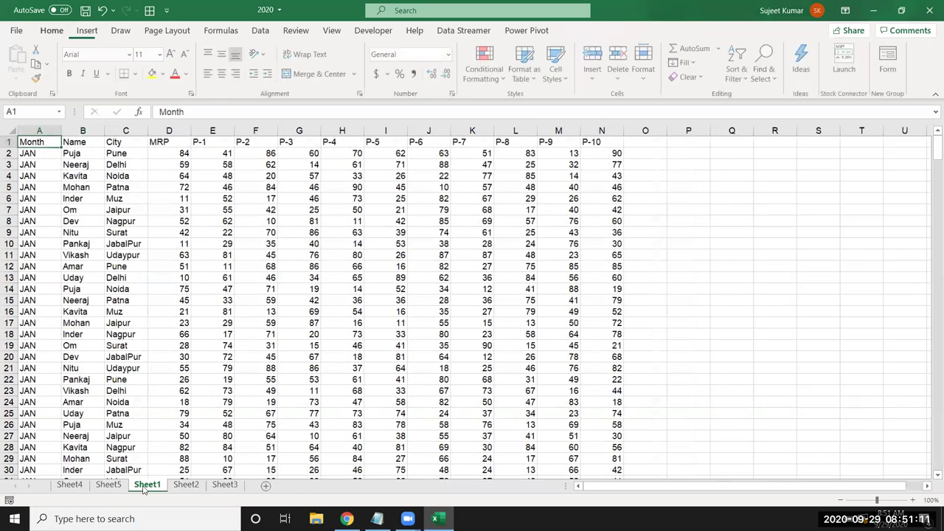
click(25, 125)
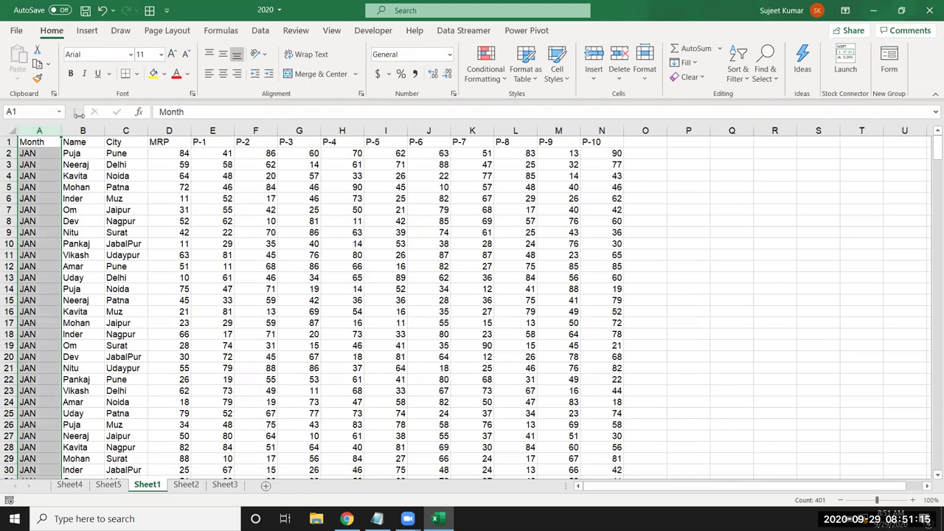
key(ctrl+shift+equal)
Head the new column 'Date', enter 1/1 in A2, and fill daily dates down the data
text(Date)
key(Return)
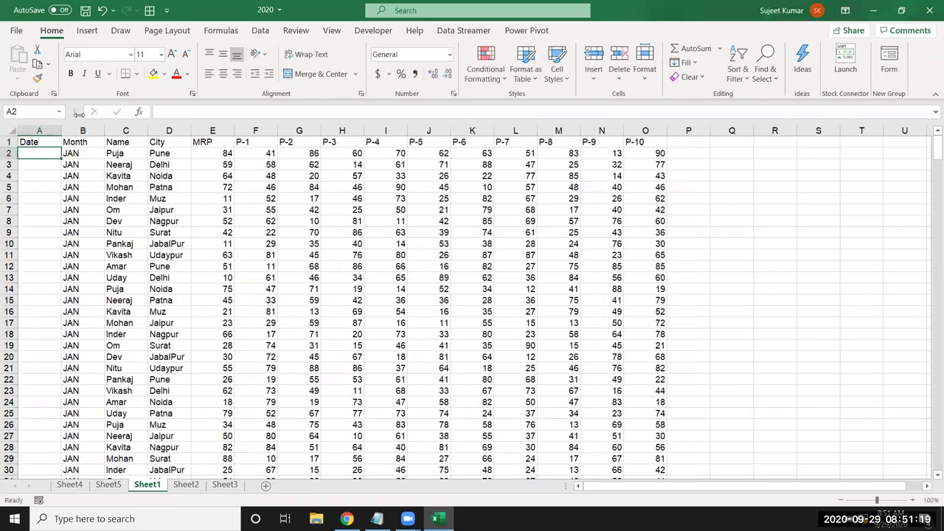
text(7/2)
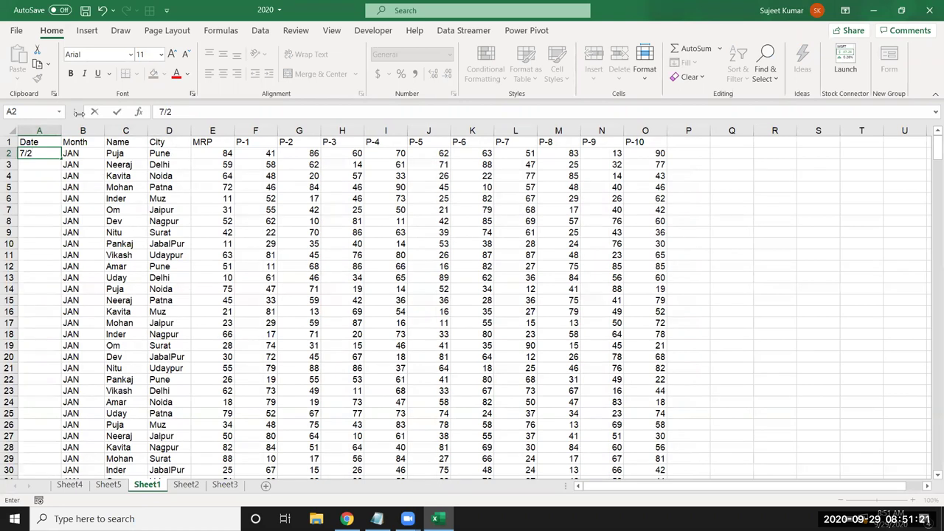
key(Return)
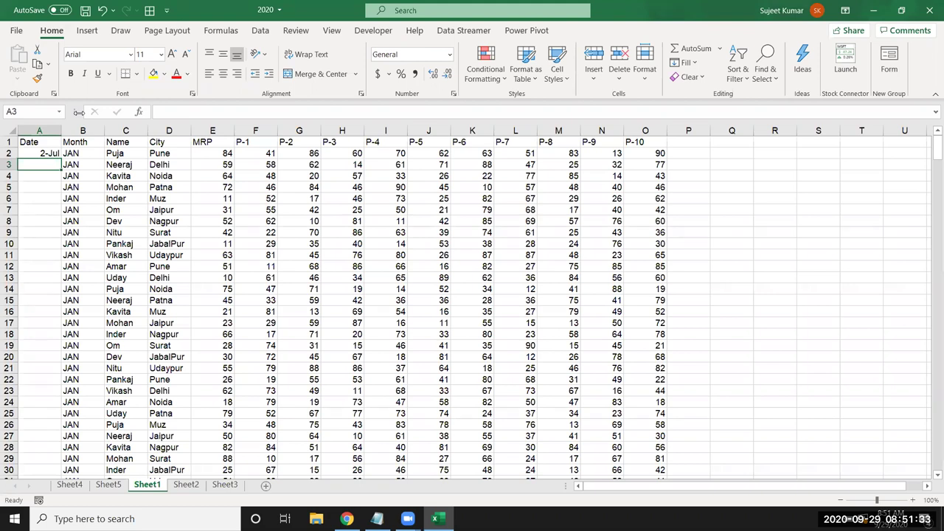
key(Up)
text(1/1)
key(Return)
click(41, 152)
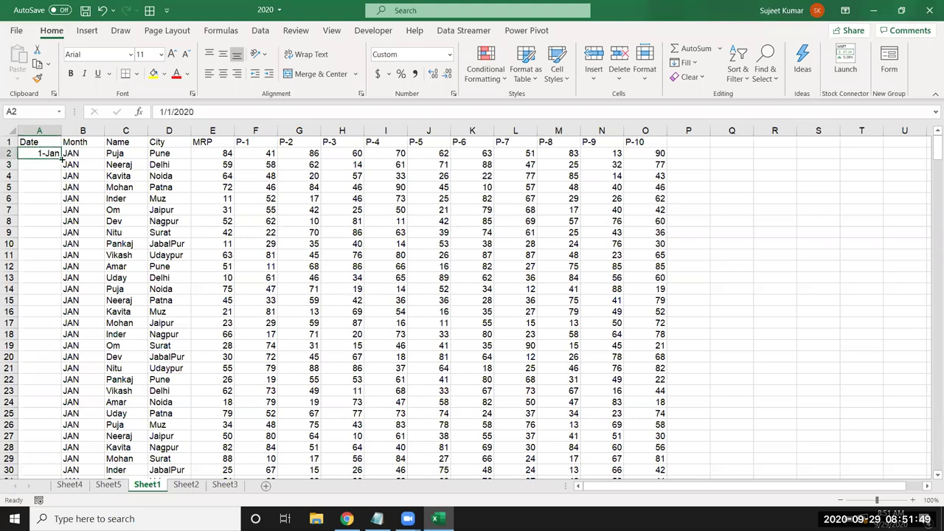
double_click(62, 158)
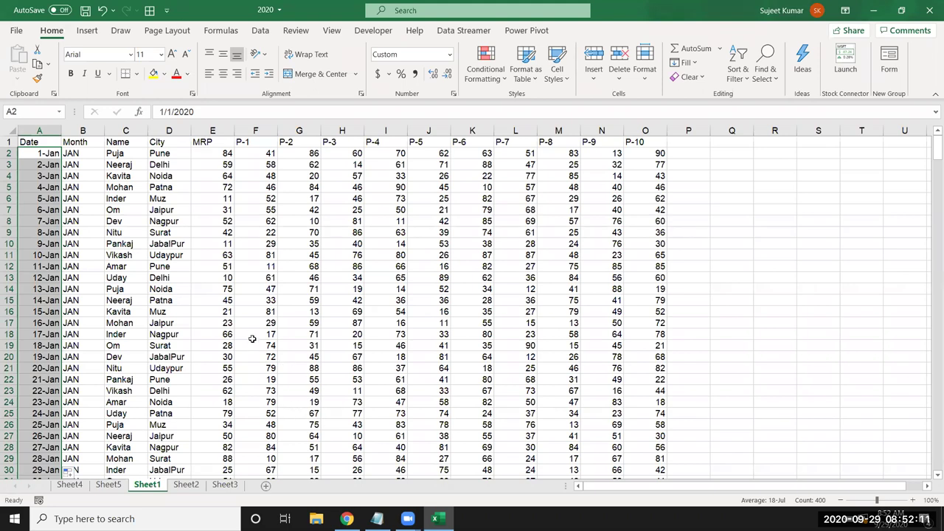
Insert a PivotTable on new Sheet6 with Date as the row field
click(45, 174)
click(48, 145)
click(87, 32)
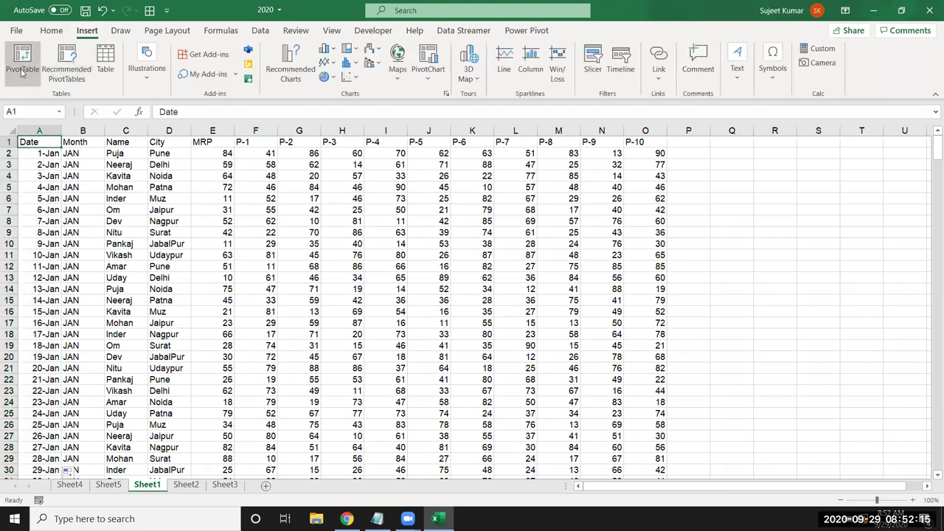
click(22, 67)
click(656, 435)
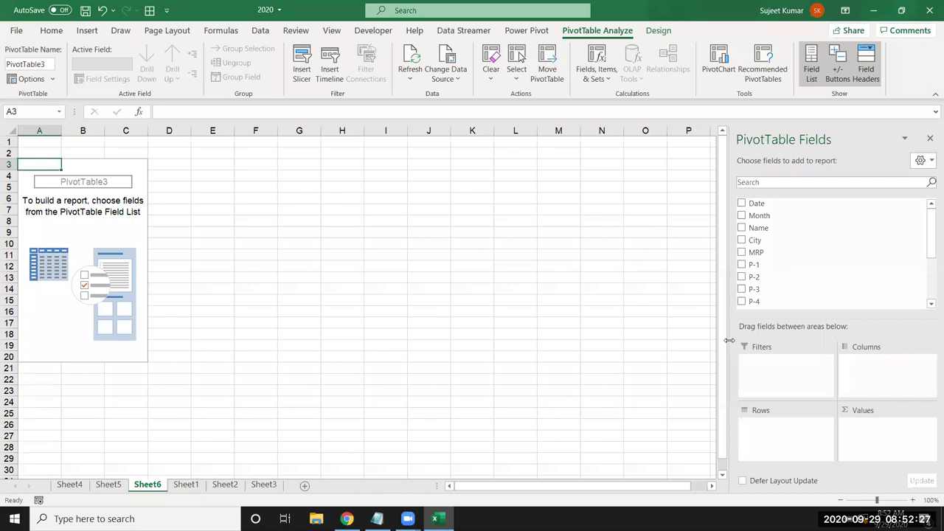
mouse_move(782, 215)
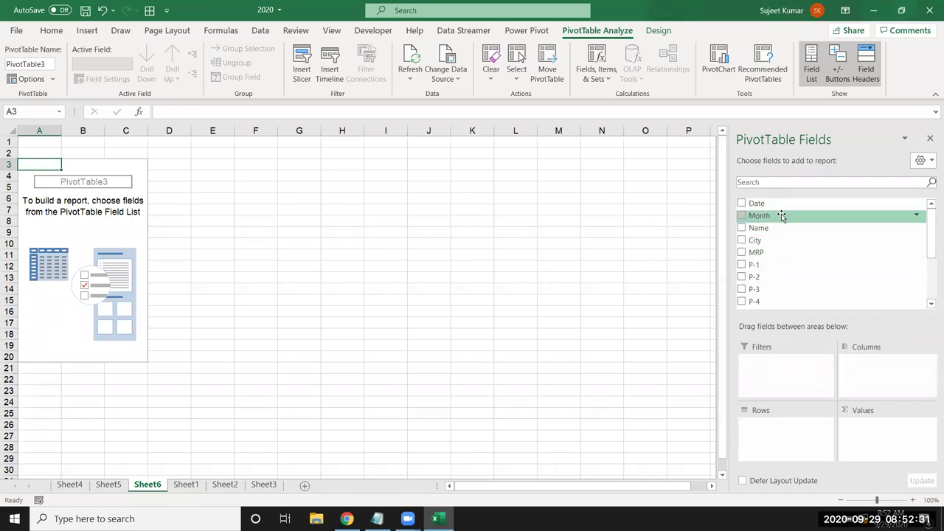
mouse_move(781, 228)
mouse_down()
mouse_move(772, 447)
mouse_move(845, 277)
mouse_up()
drag(777, 203, 789, 432)
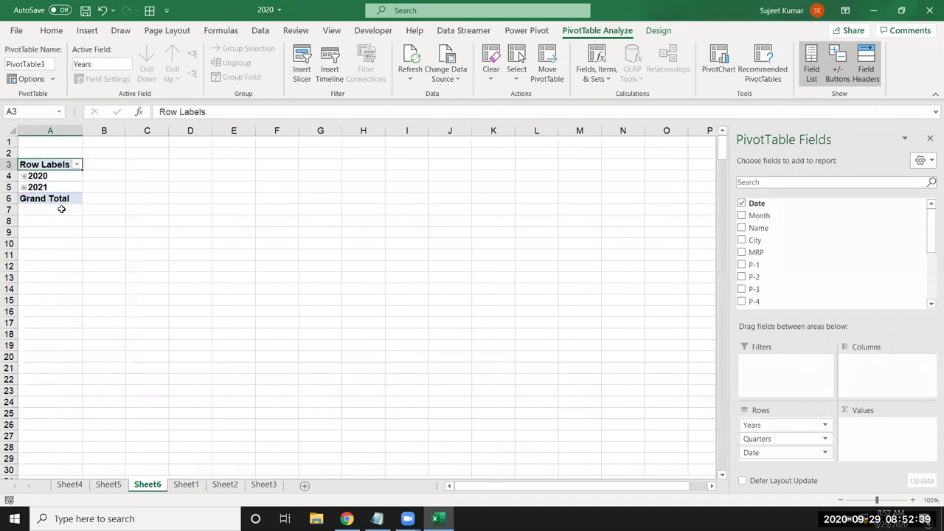
Ungroup the automatic year and quarter grouping so individual dates list as rows
click(24, 177)
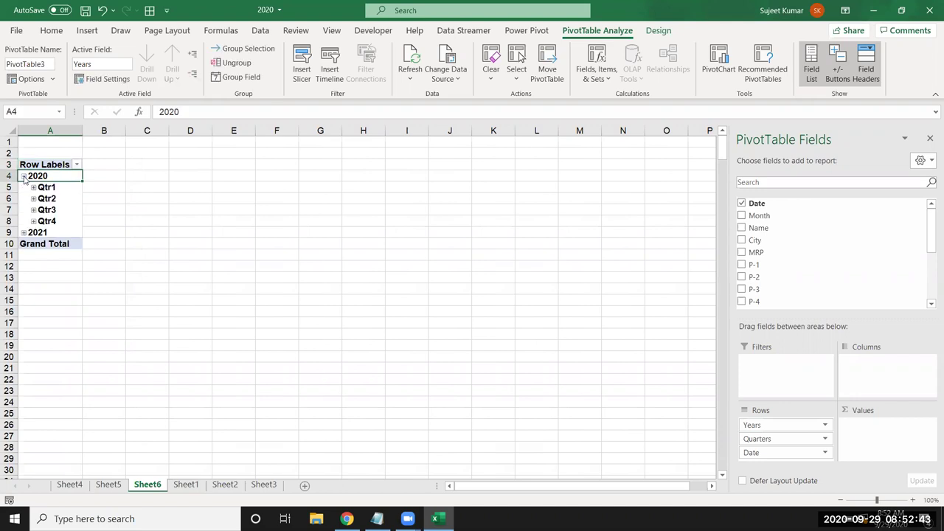
click(33, 188)
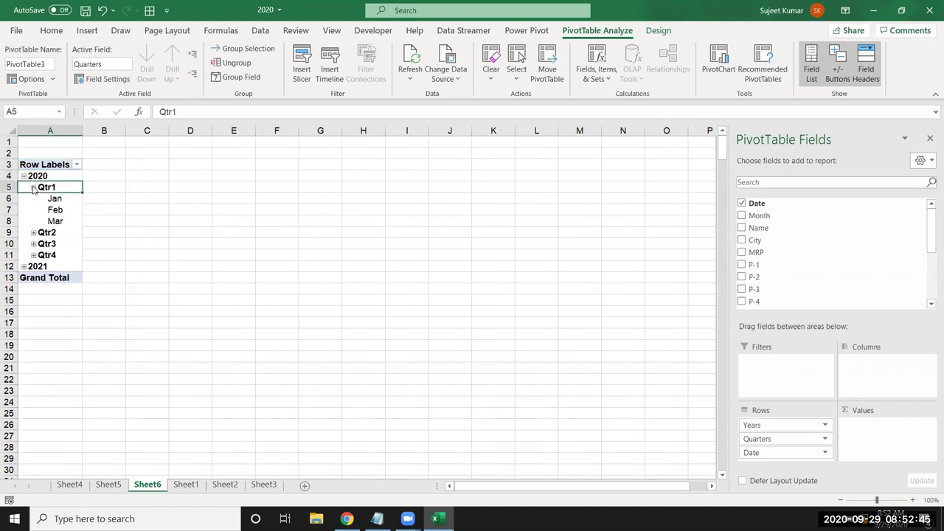
click(53, 199)
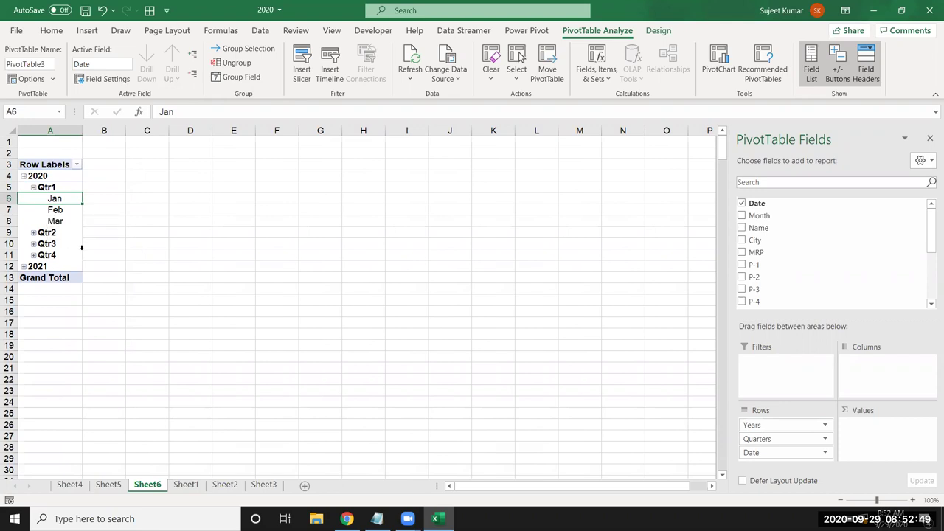
click(33, 188)
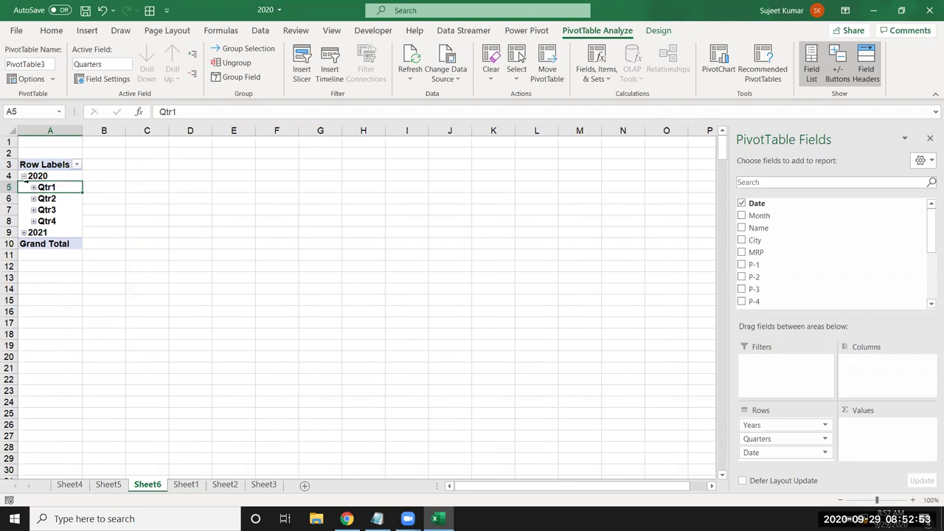
click(24, 177)
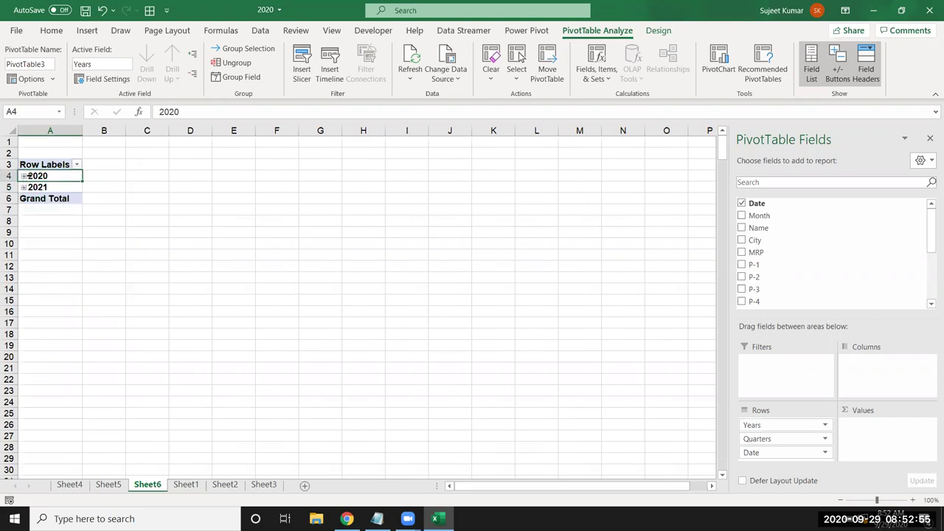
right_click(46, 175)
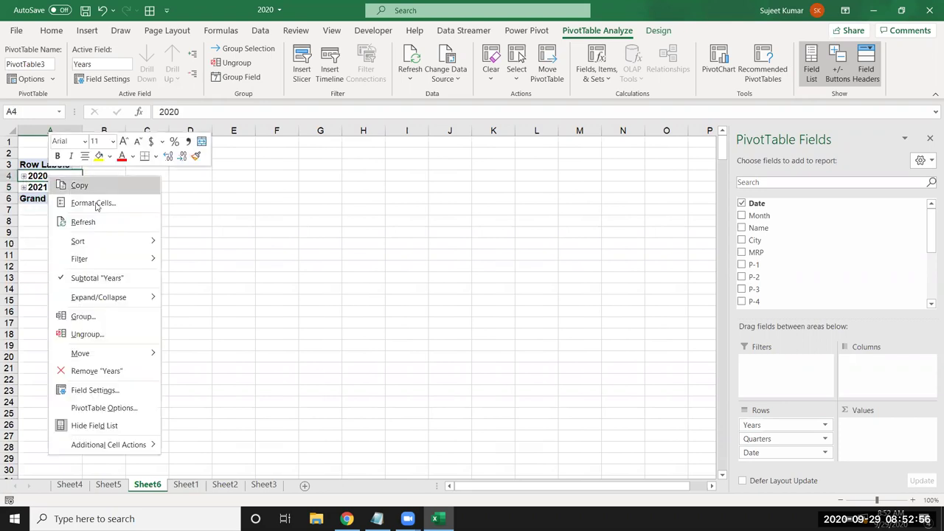
click(102, 335)
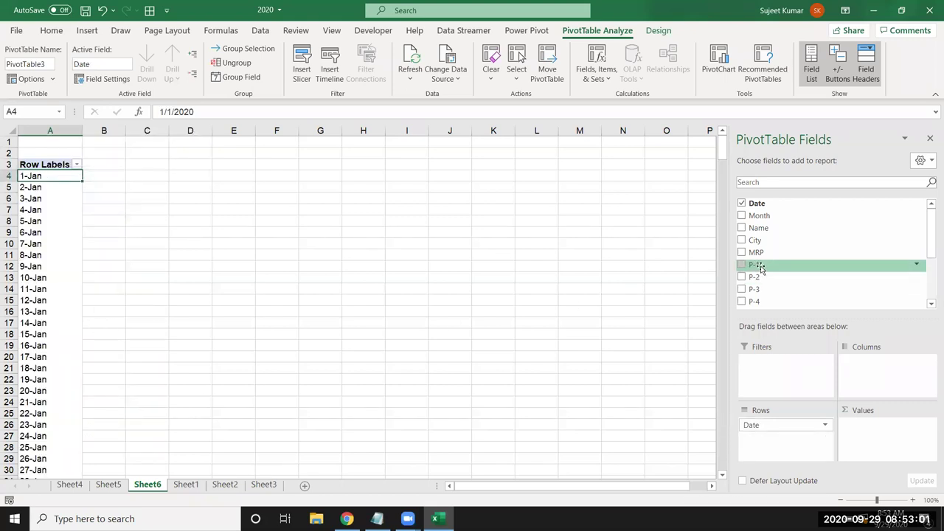
Add Sum of P-1 to Values and group the dates by month
drag(761, 269, 874, 435)
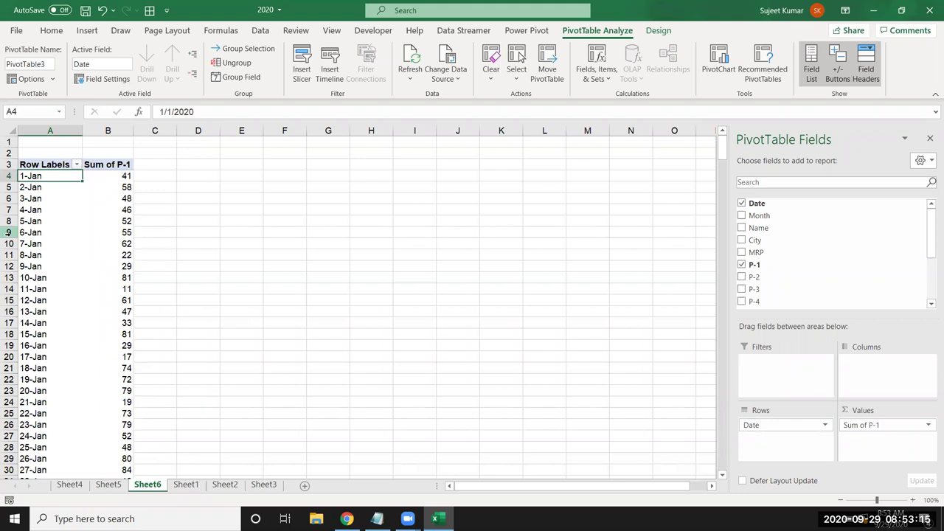
right_click(49, 179)
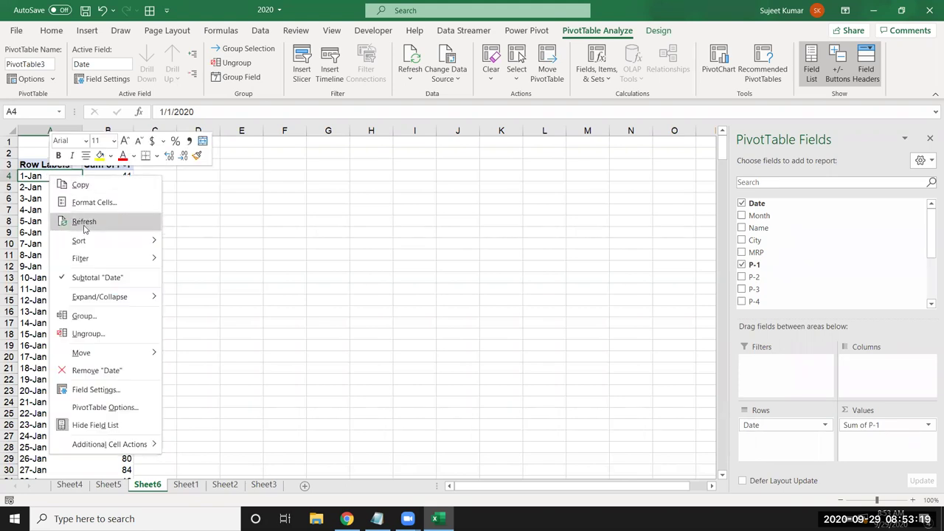
click(85, 316)
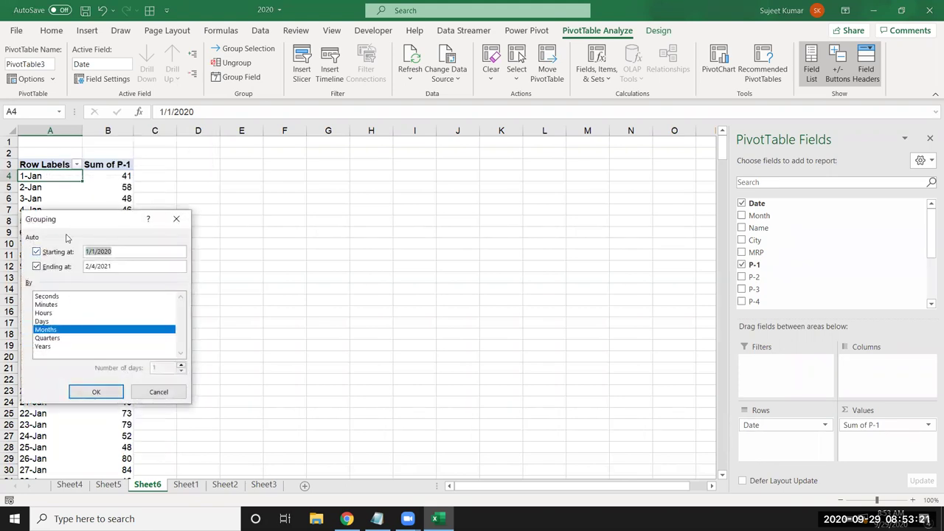
drag(62, 219, 272, 203)
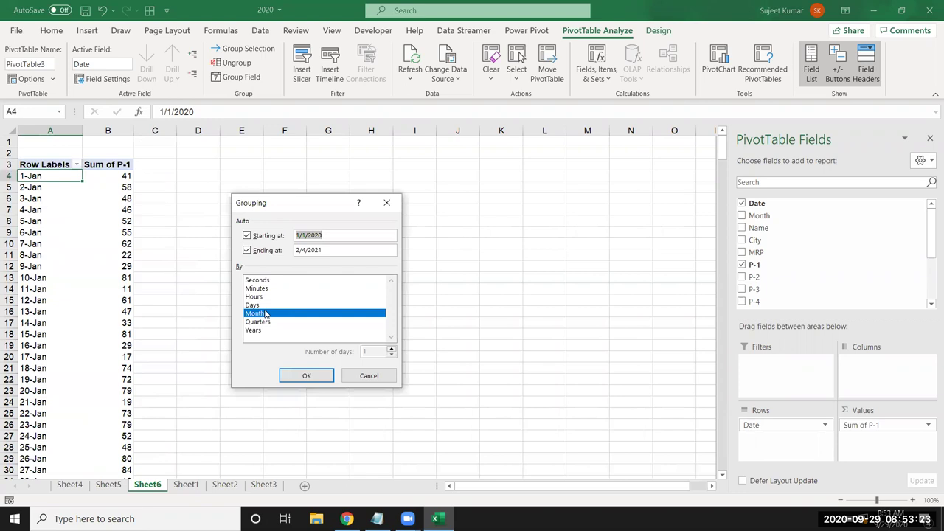
click(307, 376)
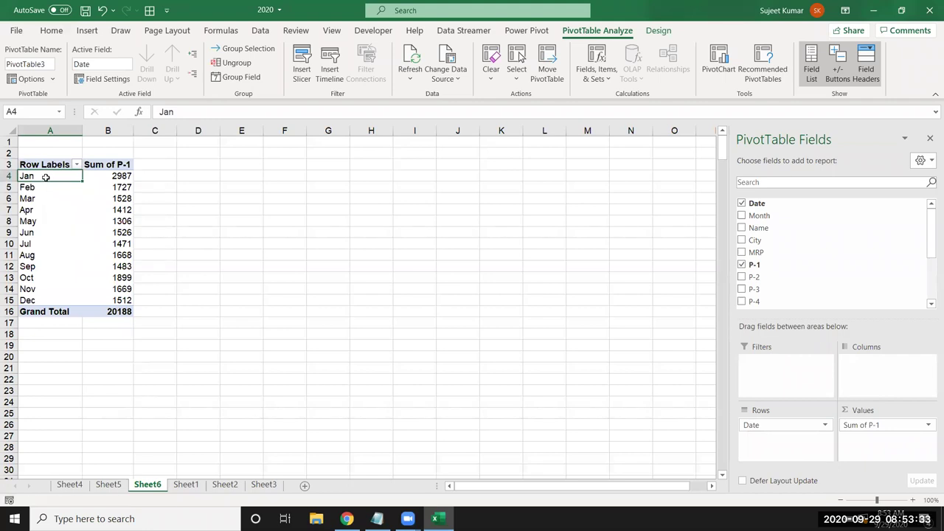
Add quarters to the month grouping, giving Qtr1 6242 through Qtr4 5080
right_click(45, 178)
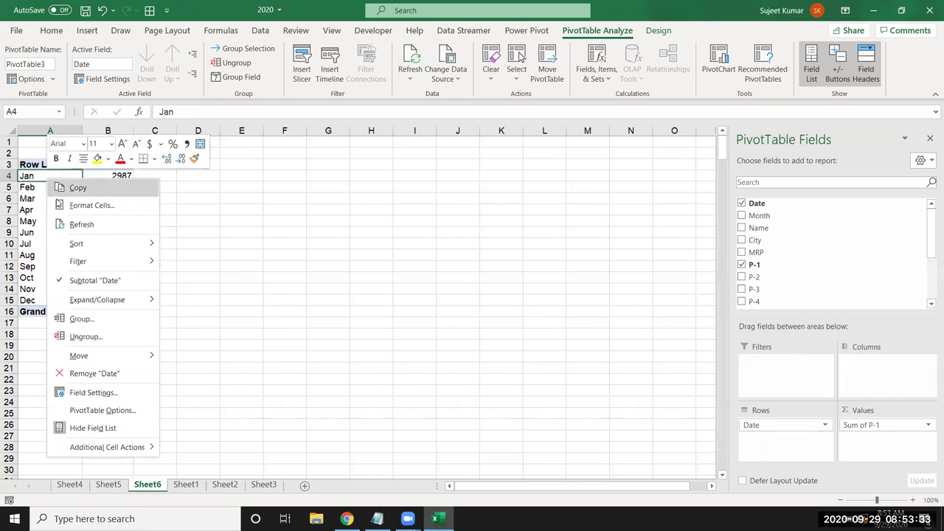
click(90, 319)
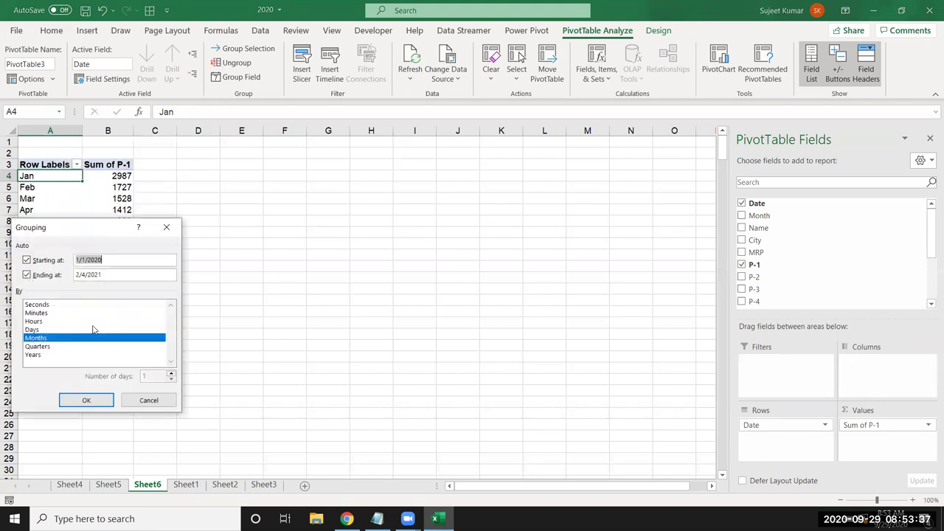
click(45, 348)
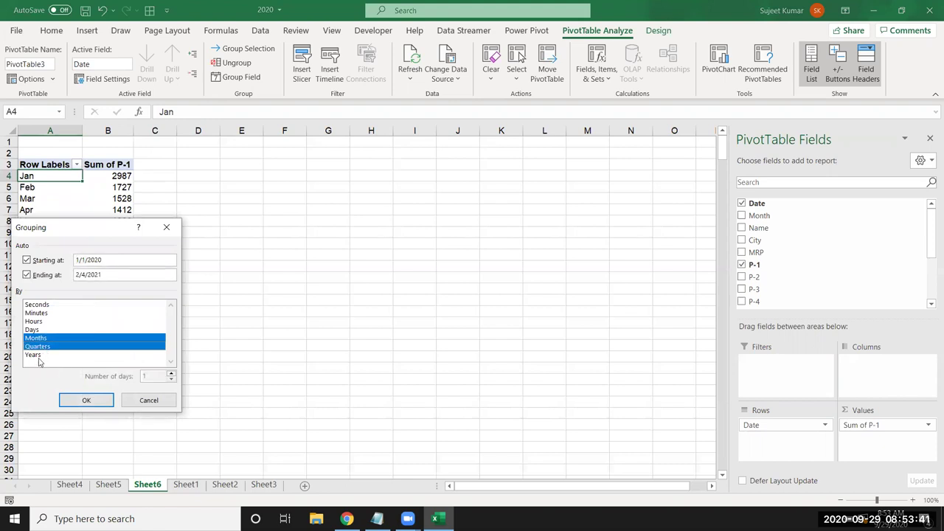
click(74, 402)
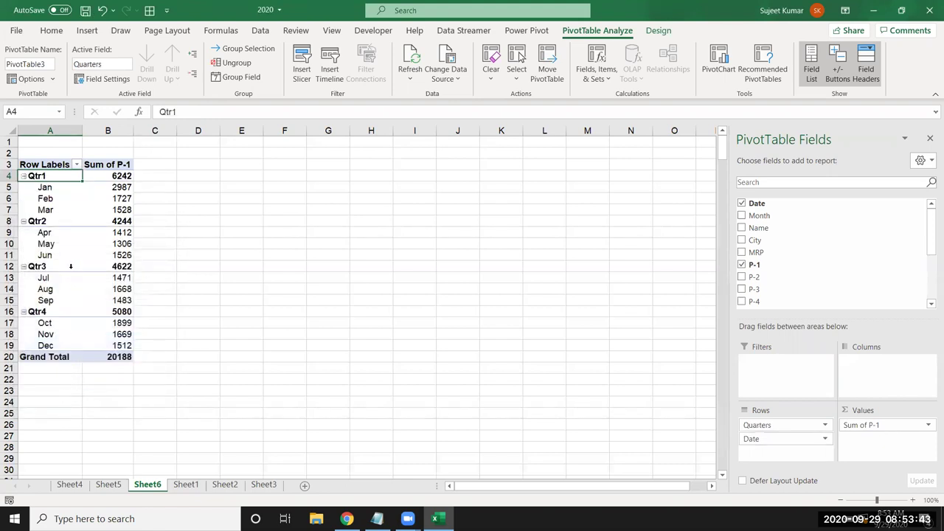
right_click(59, 179)
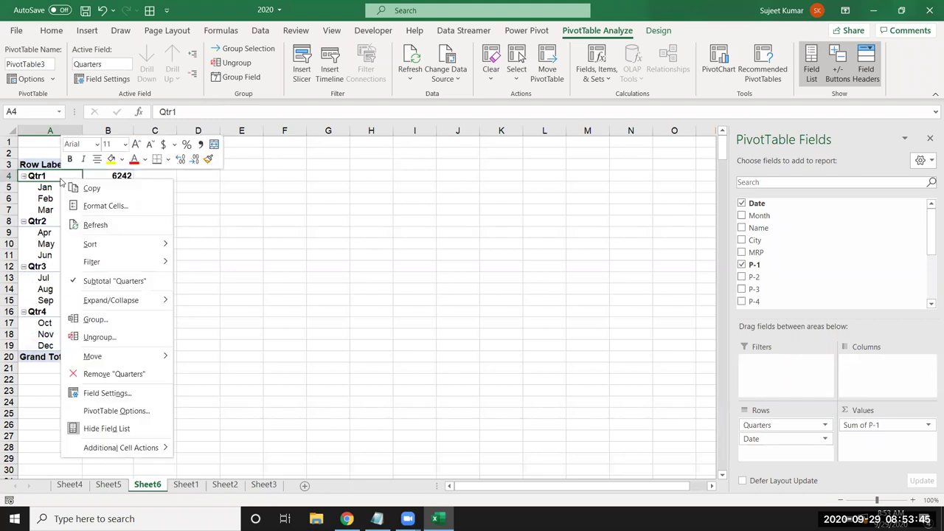
click(109, 324)
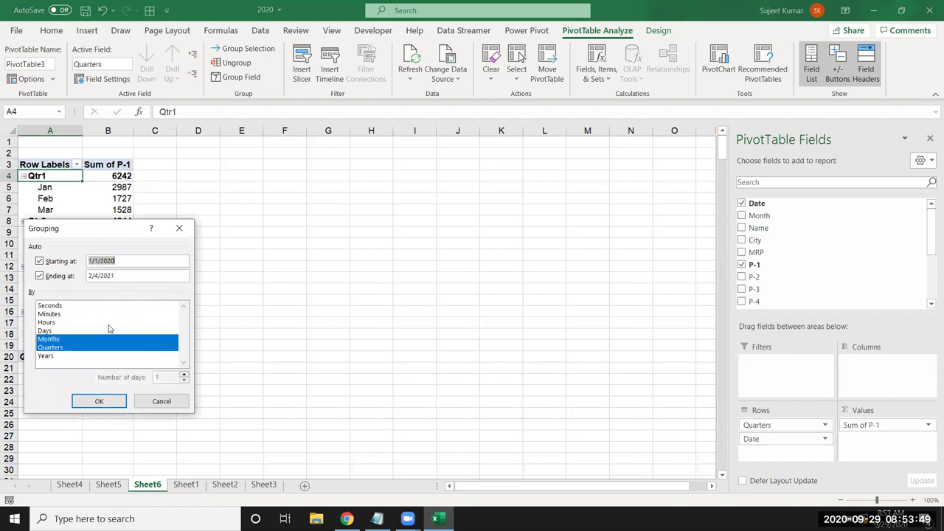
Close the Grouping dialog and delete the Sheet6 PivotTable sheet
key(Escape)
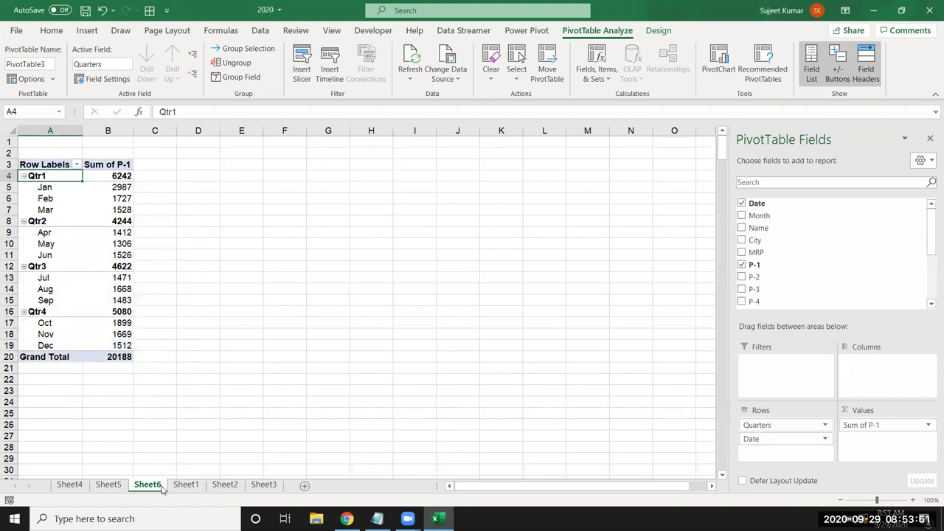
right_click(158, 487)
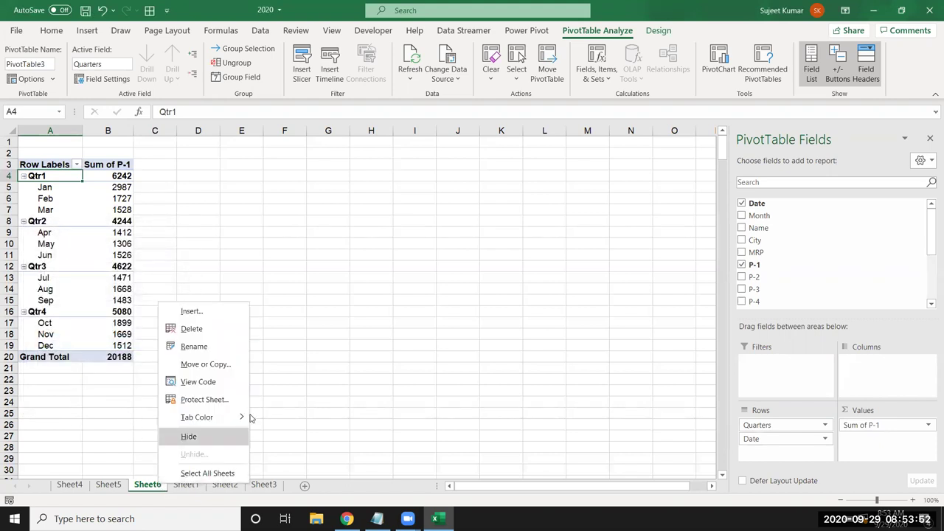
click(217, 330)
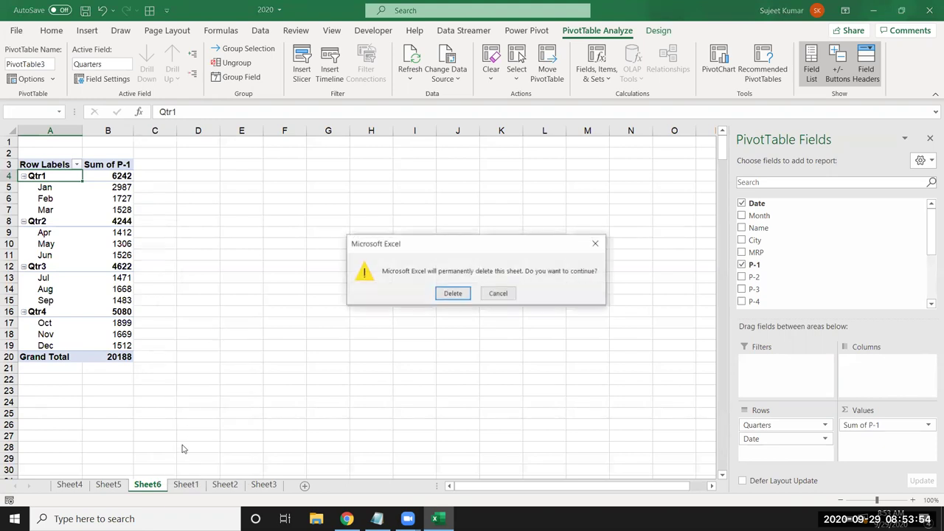
click(452, 292)
Clear the old dates from column A on Sheet1
click(43, 153)
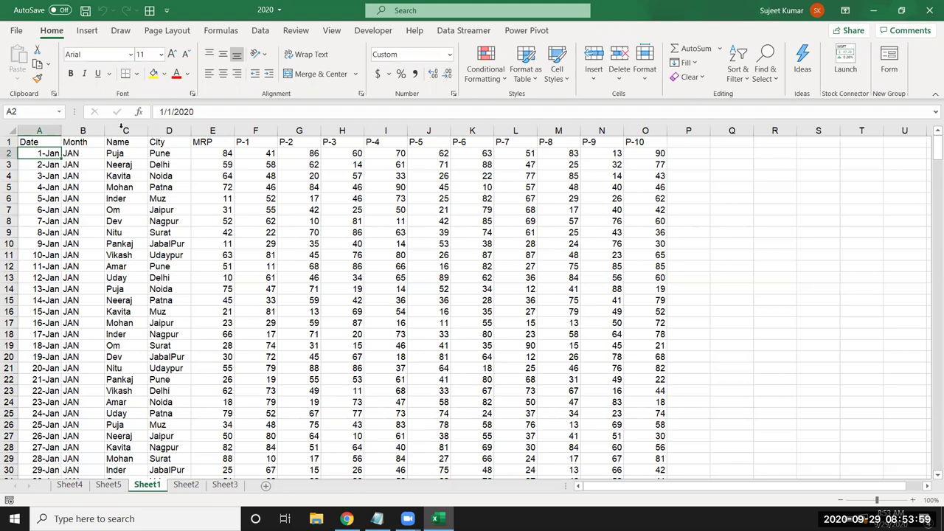
key(ctrl+shift+Down)
key(Delete)
key(ctrl+BackSpace)
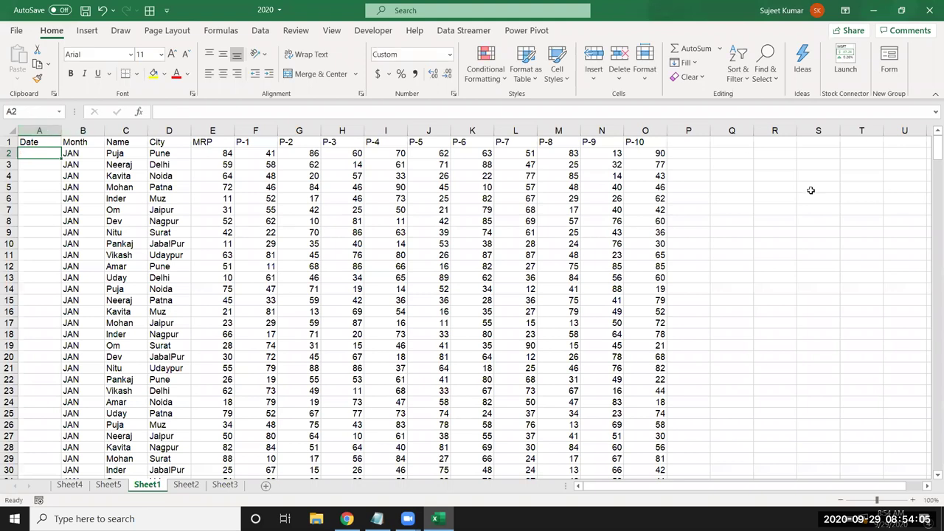
Enter 1-Jan and today's date in R3:S3 and show them as serials 43831 and 44103
click(761, 162)
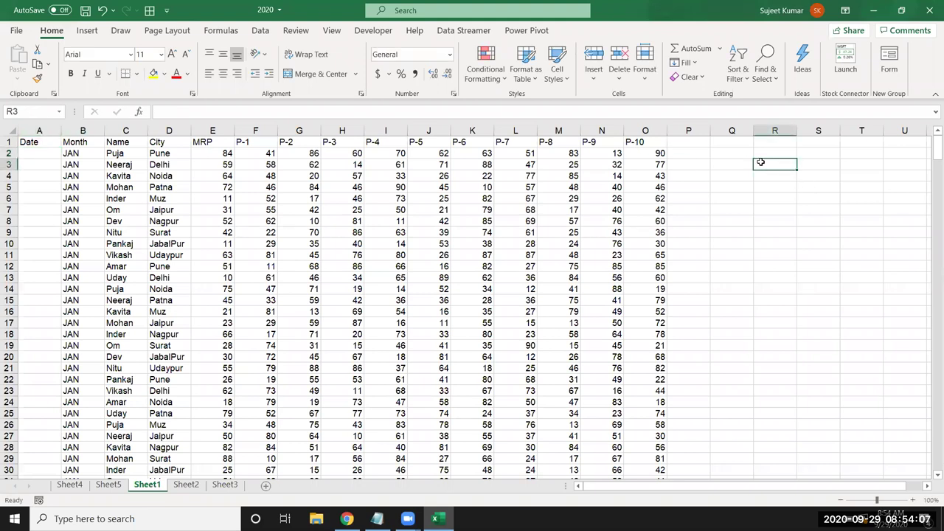
text(1/1)
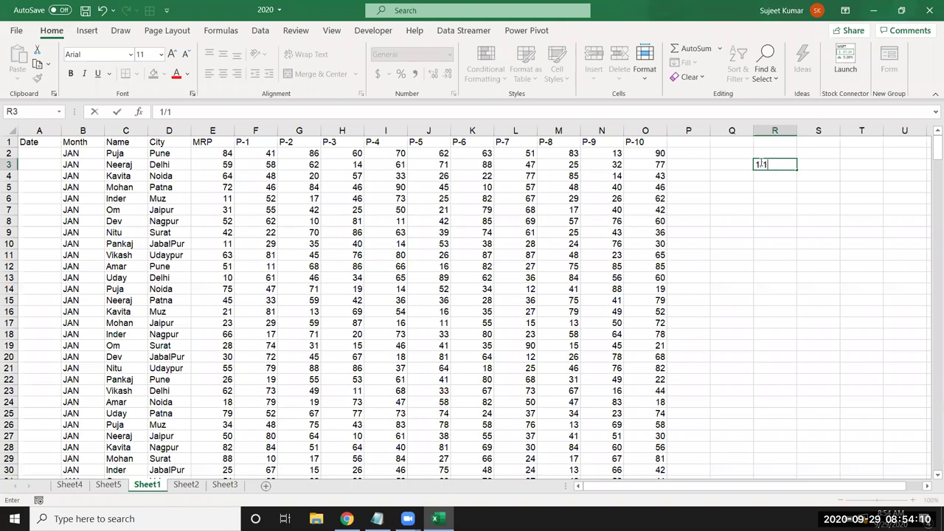
key(Tab)
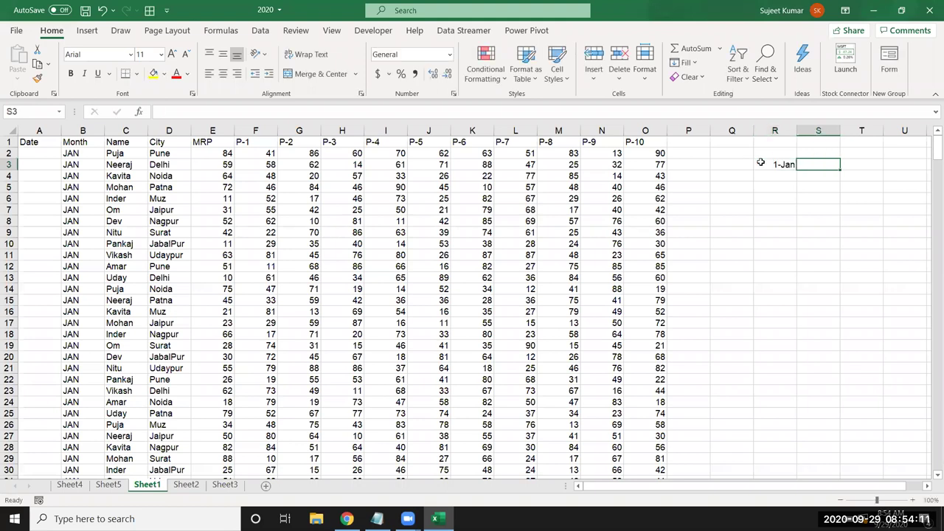
key(ctrl+semicolon)
key(Return)
key(Up)
key(Left)
key(shift+Right)
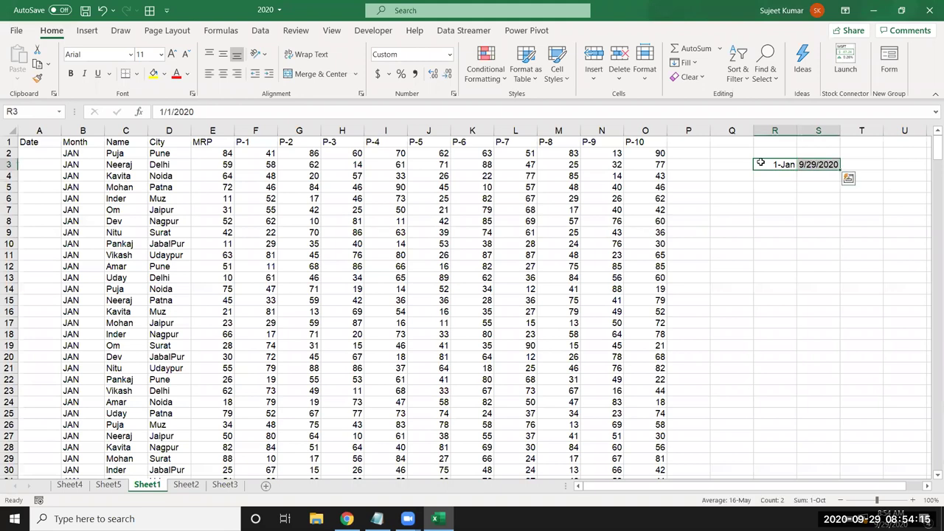
key(ctrl+shift+grave)
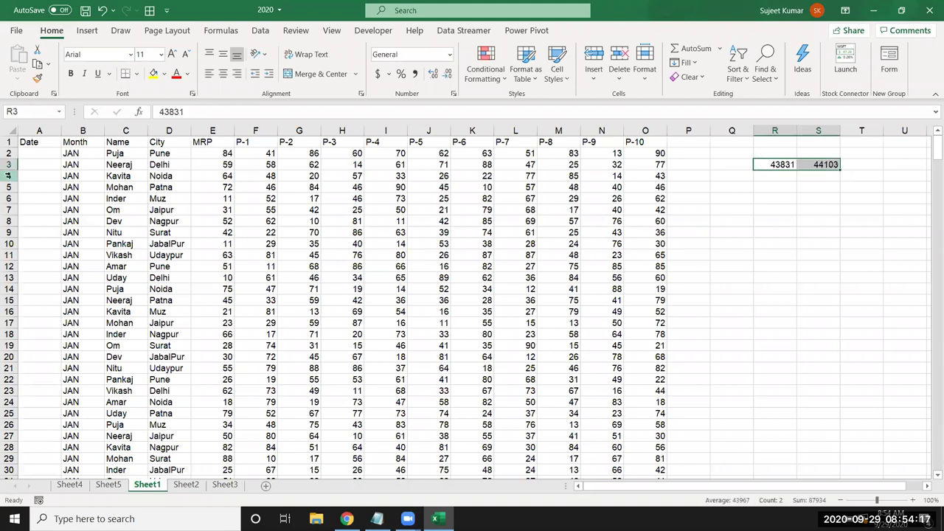
Enter =RANDBETWEEN(43831,44103)+RAND() in A2 for a random 2020 date and time
click(34, 153)
text(=)
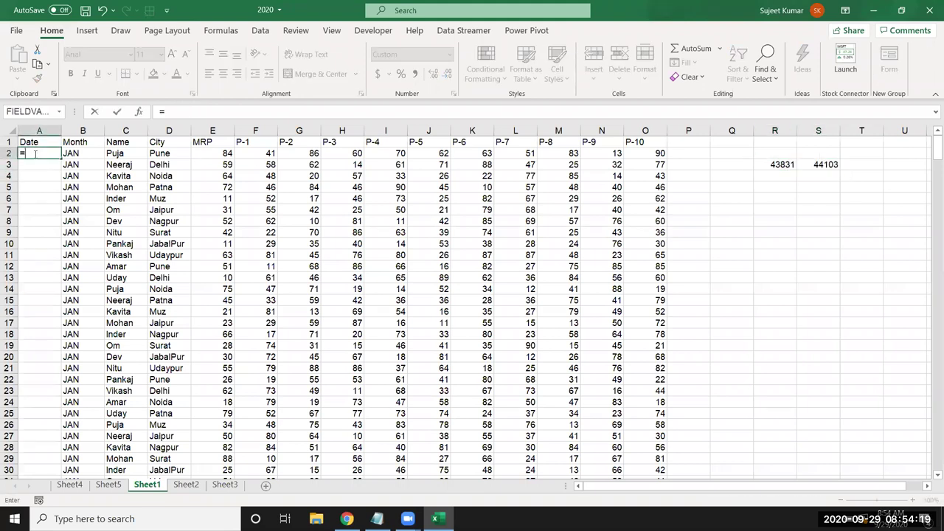
text(ra)
key(Down)
key(Down)
key(Down)
key(Tab)
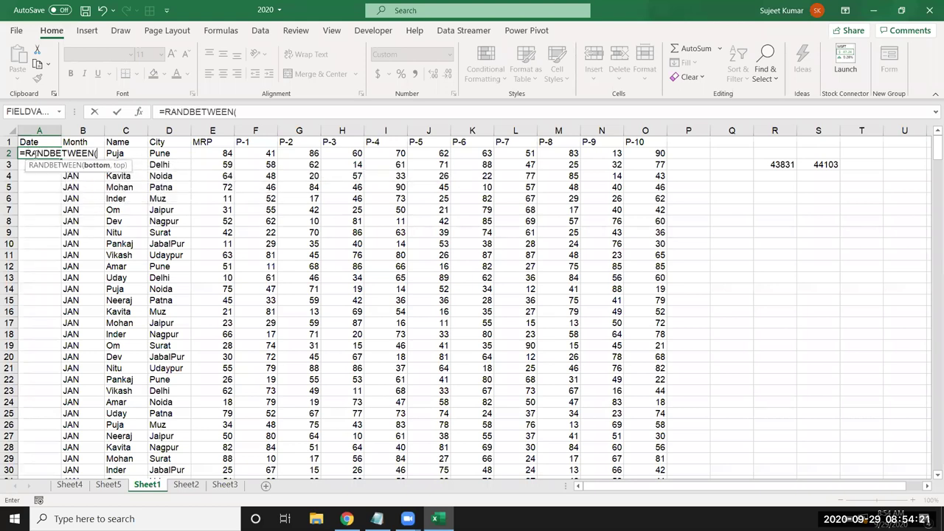
text(3831,441)
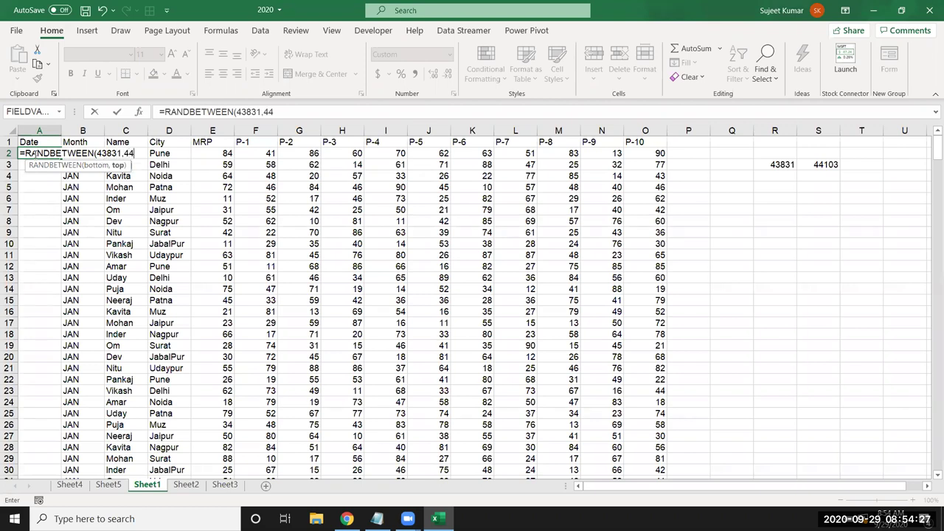
text(03))
key(Return)
click(35, 153)
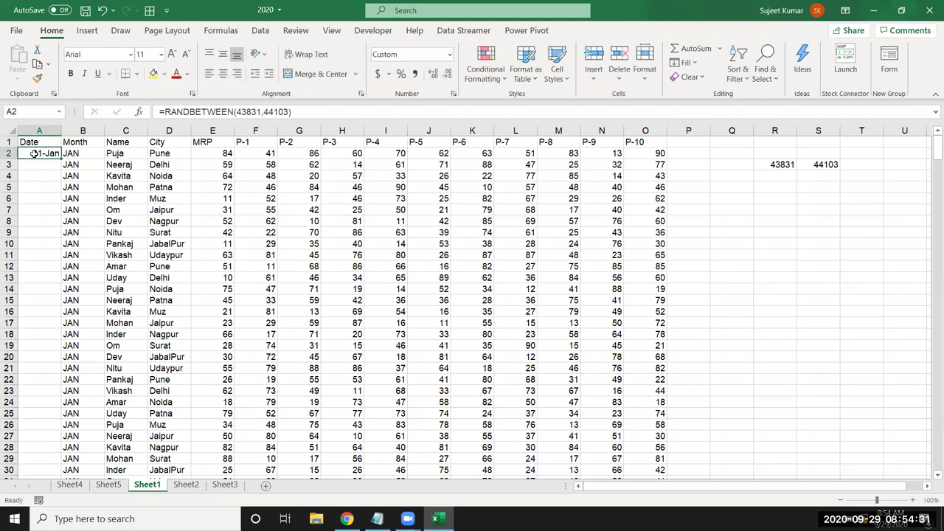
click(316, 110)
text(+)
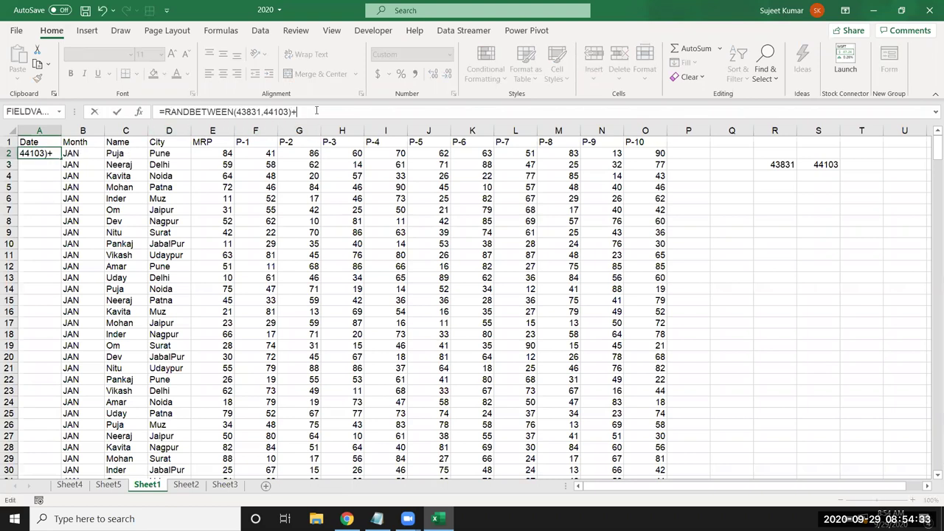
text(rand)
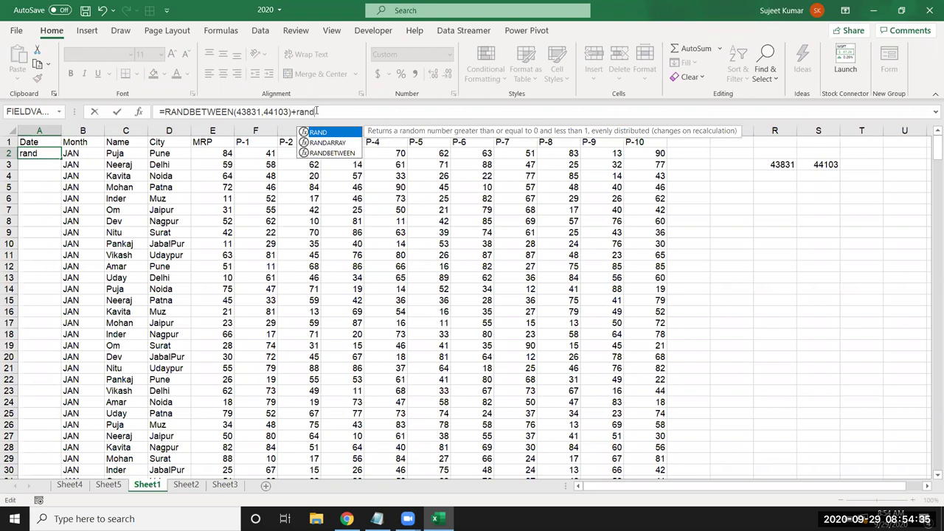
key(Tab)
text())
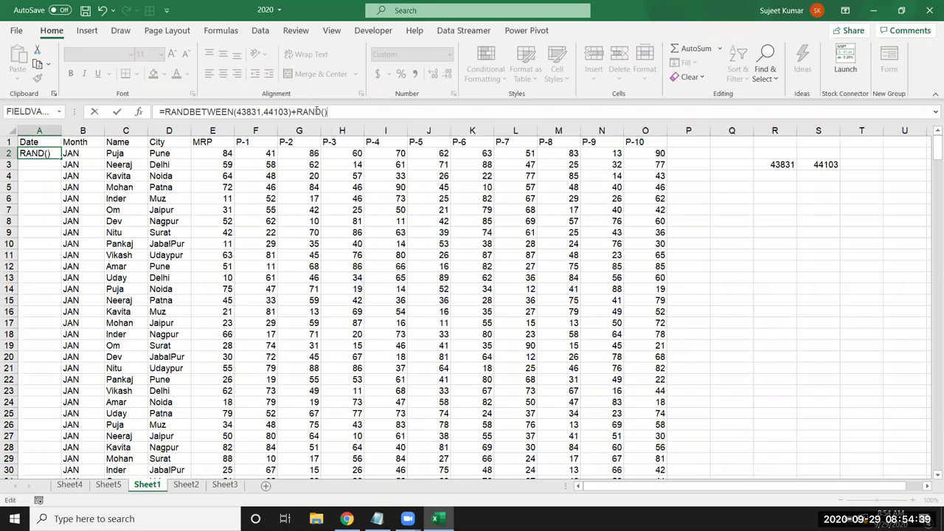
key(Return)
Fill the random date formula down column A and paste it back as values
key(Up)
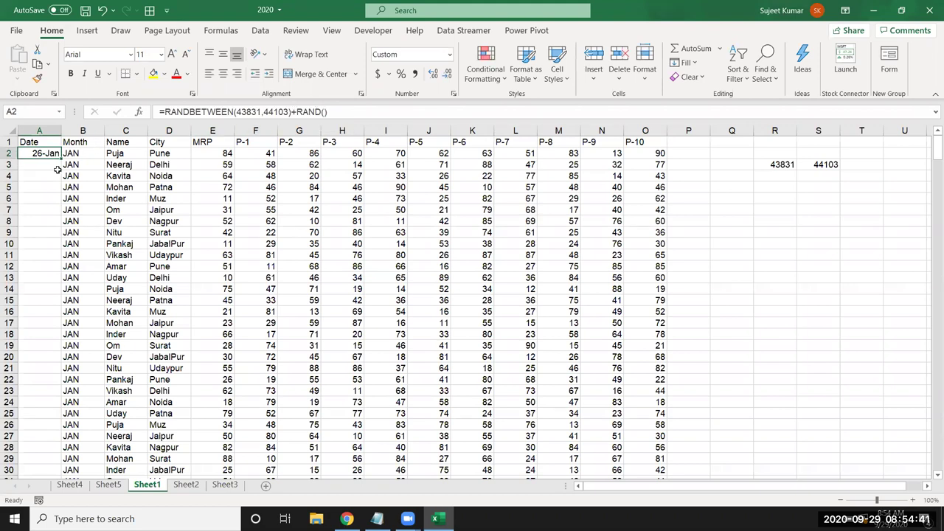
double_click(60, 158)
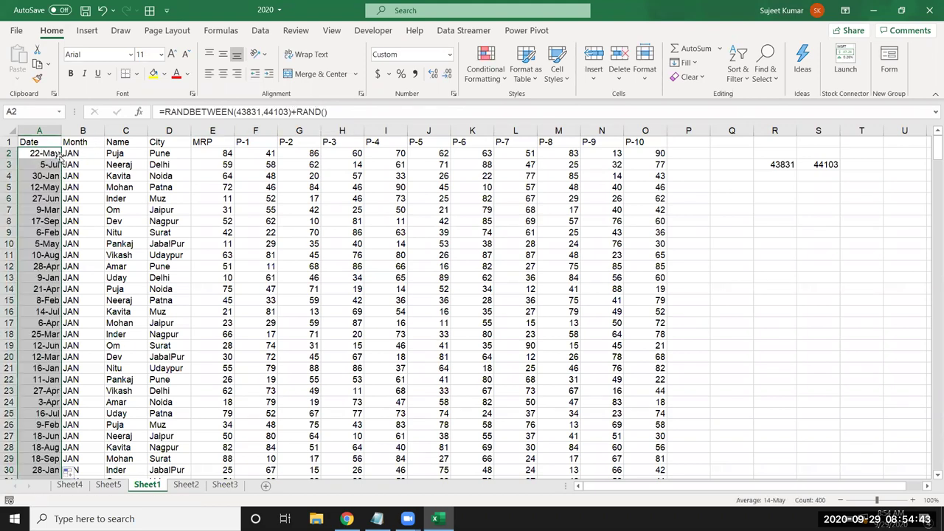
key(ctrl+c)
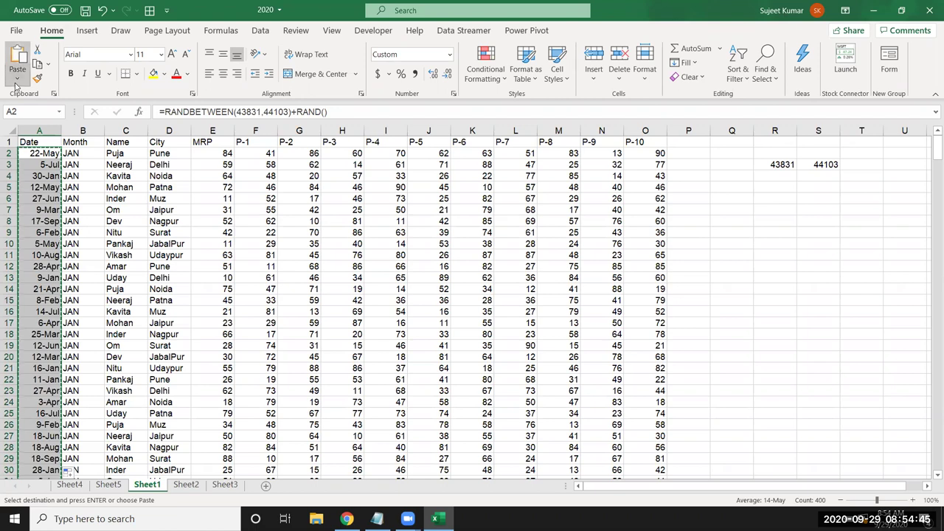
click(16, 76)
click(16, 171)
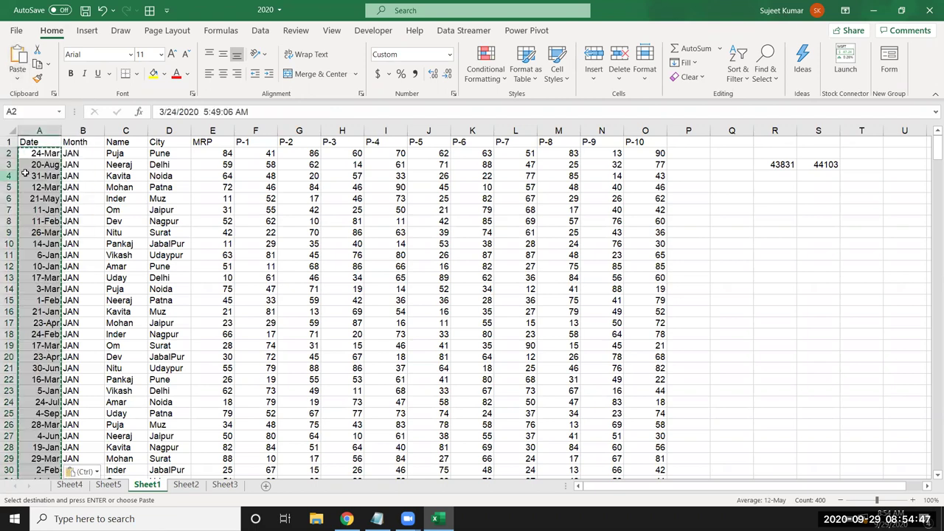
key(Escape)
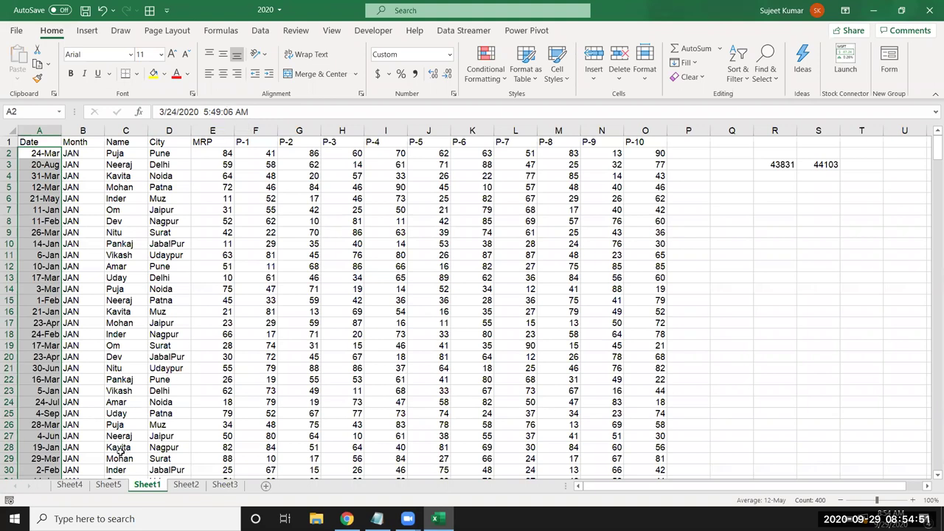
Look over the Sheet5 and Sheet4 pivot tables, then return to Sheet1
click(110, 486)
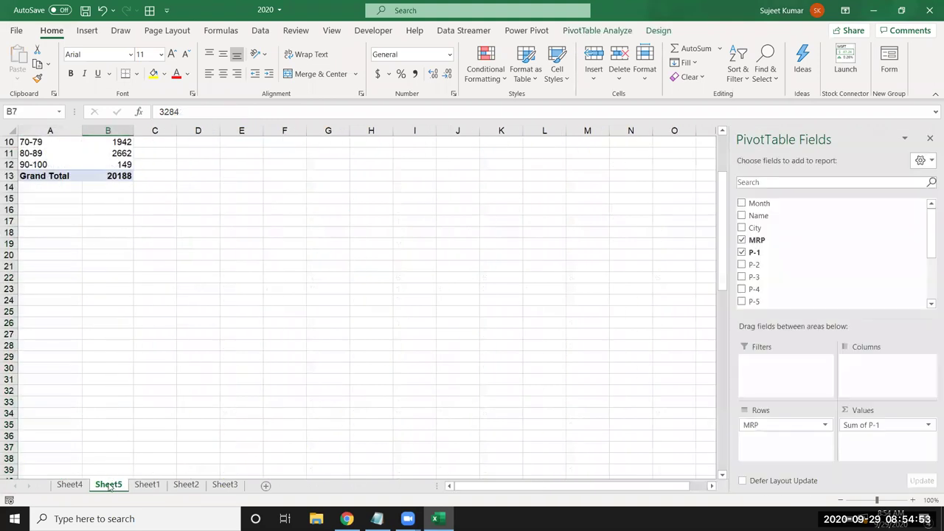
click(83, 485)
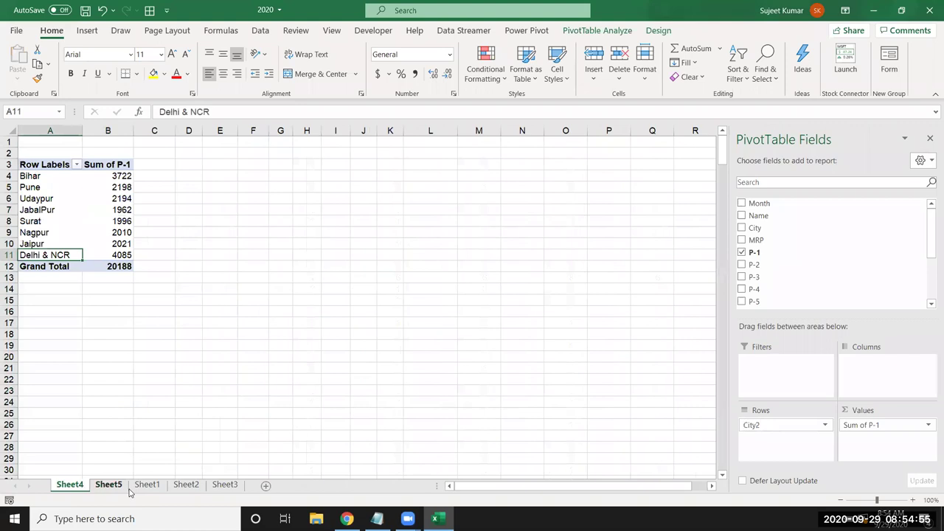
click(147, 485)
click(186, 485)
click(146, 485)
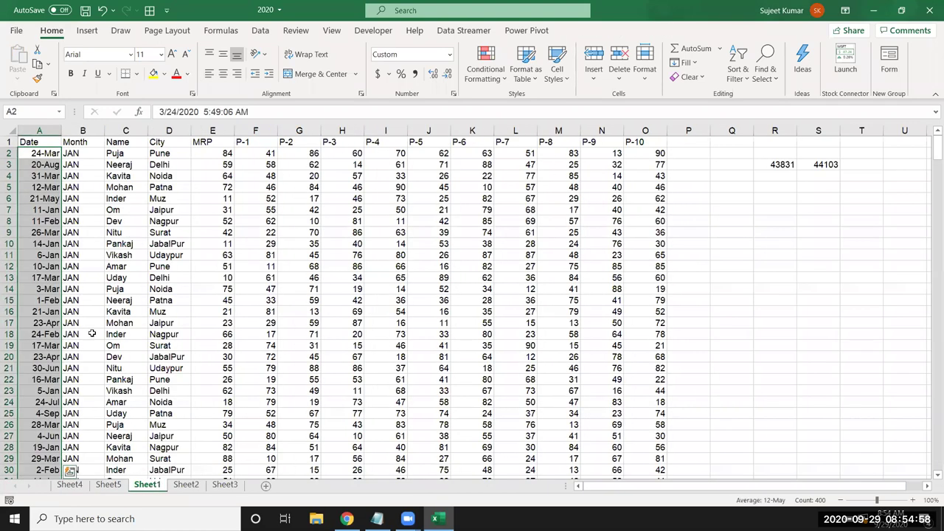
Undo and redo the last edit, then select the Date header A1 on Sheet1
key(ctrl+z)
key(ctrl+y)
click(41, 141)
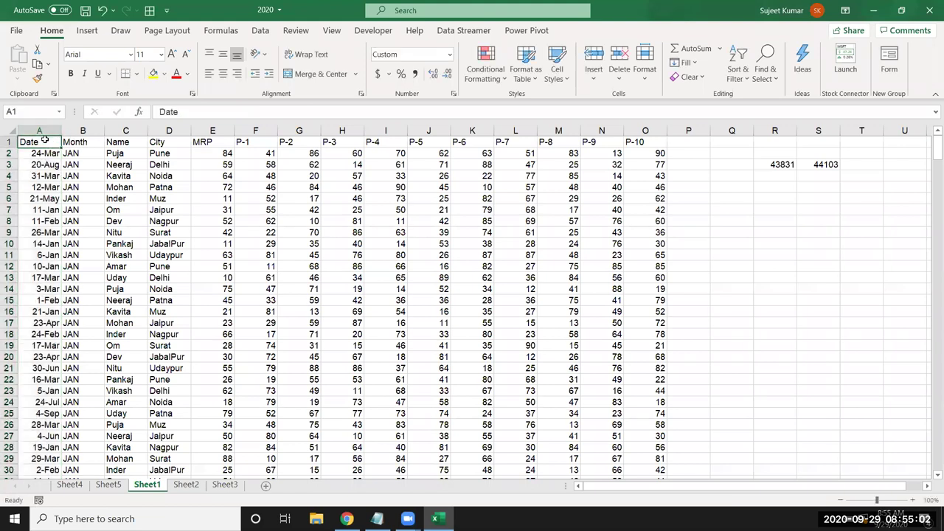
click(88, 32)
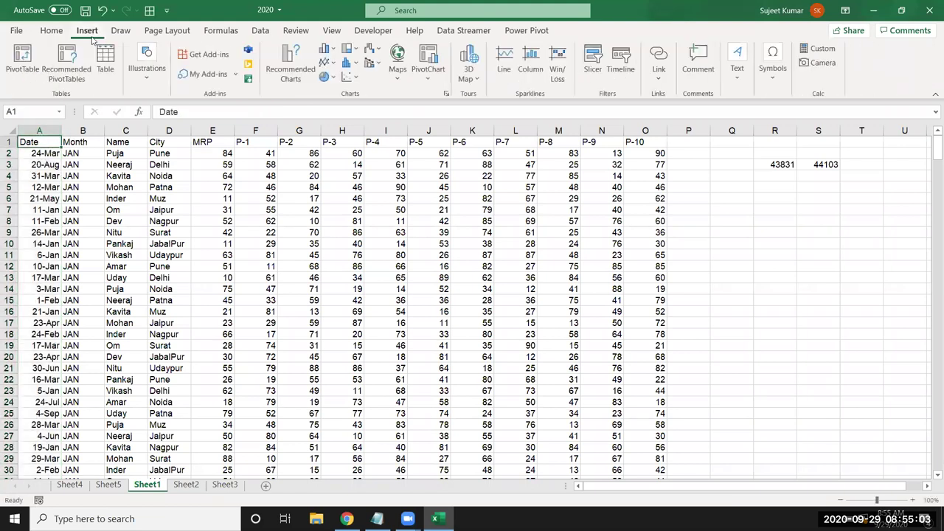
Create a PivotTable on a new sheet with Date as the row field
click(24, 67)
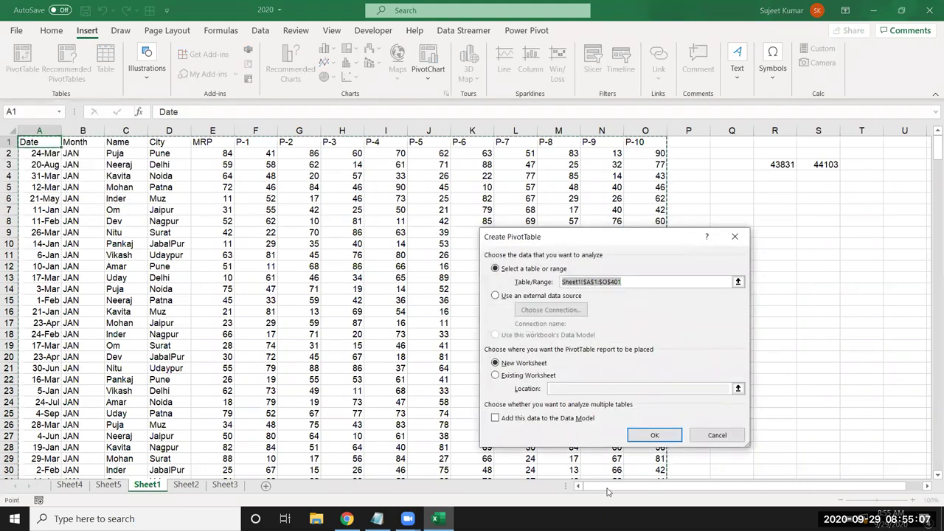
click(659, 436)
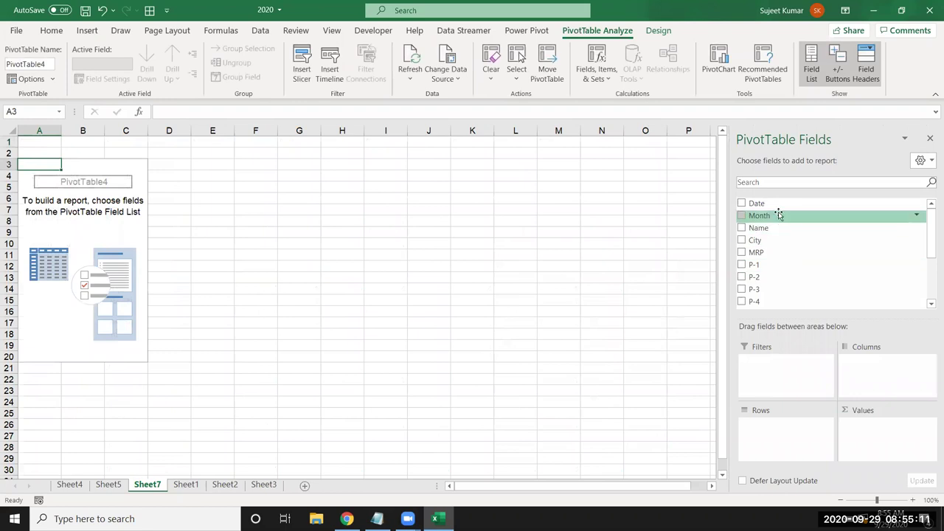
drag(780, 204, 778, 436)
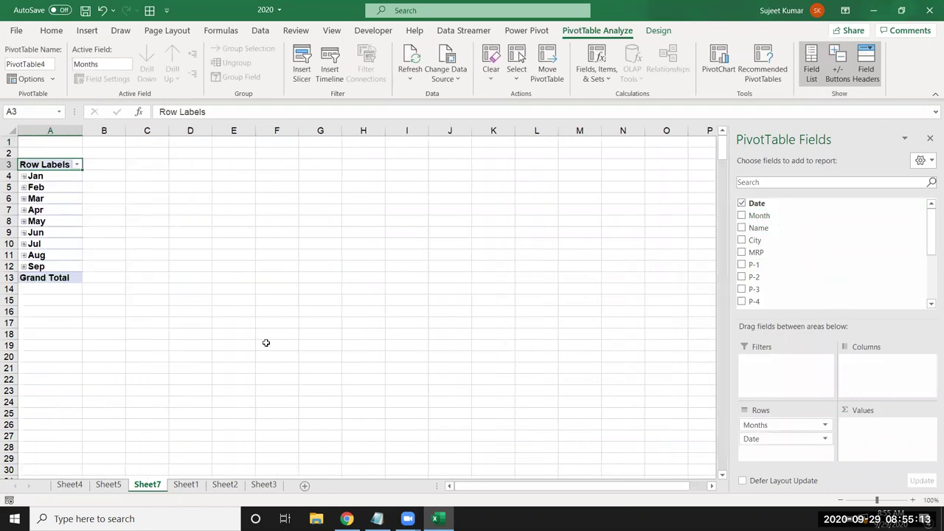
Expand Jan to view its dates, then collapse it so only months show
click(23, 176)
scroll(28, 191, down, 3)
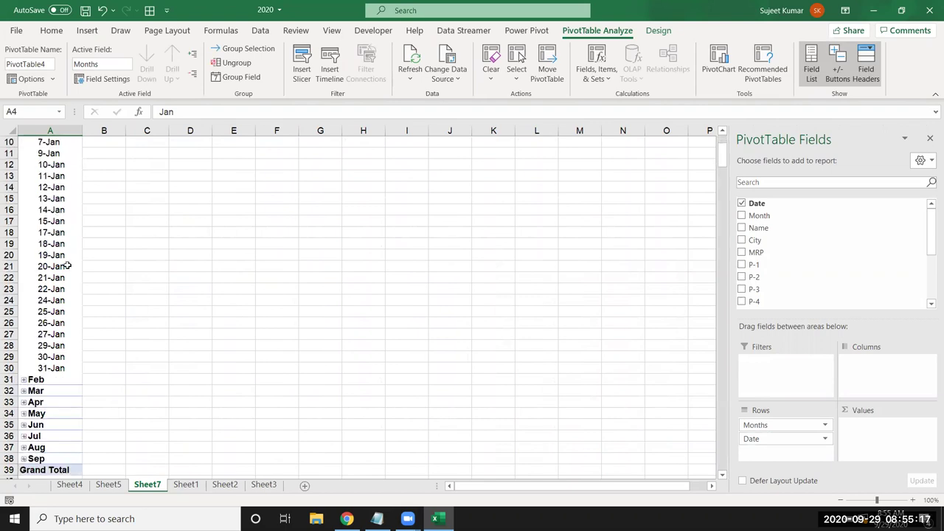
scroll(43, 219, up, 3)
click(24, 177)
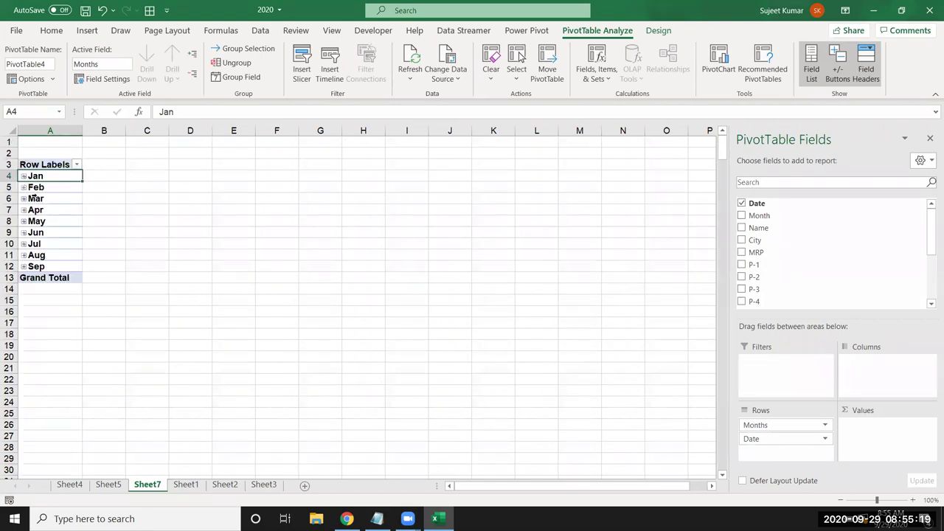
Regroup the PivotTable dates by Days and Hours instead of Months
right_click(46, 199)
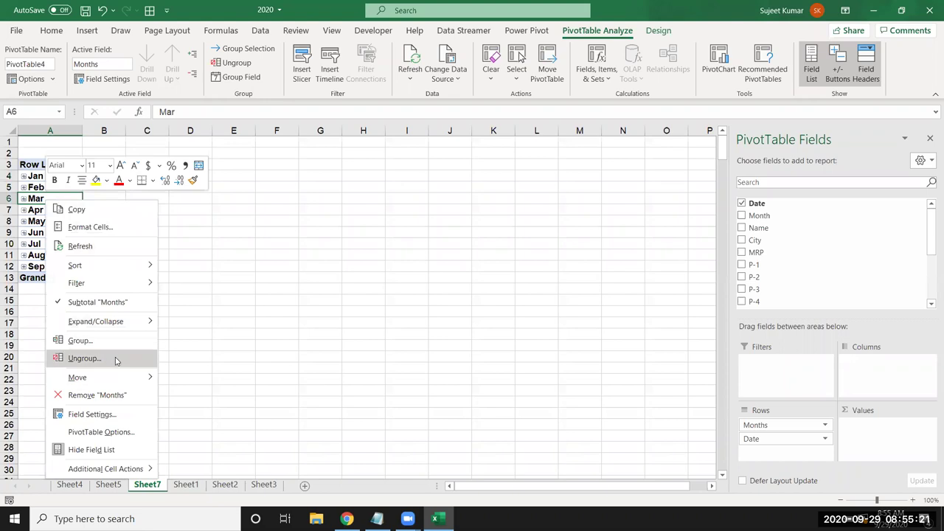
click(114, 344)
click(57, 362)
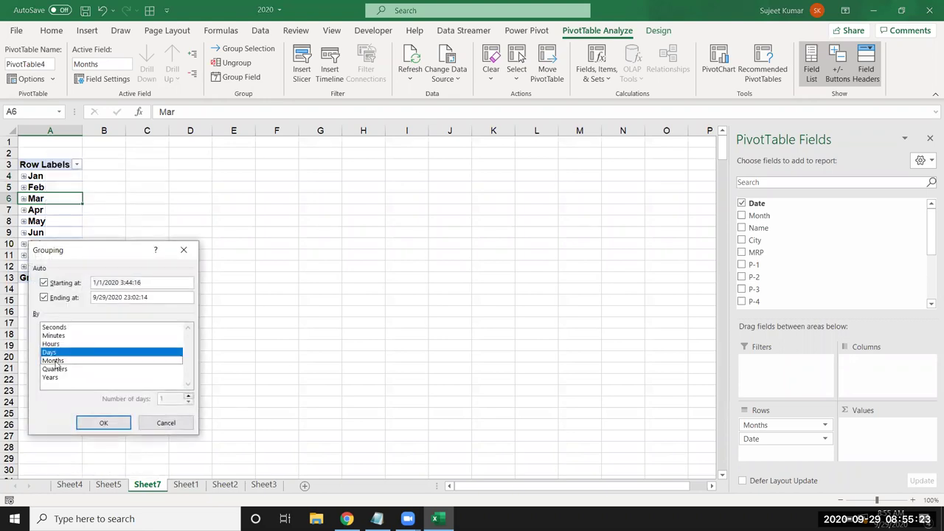
click(53, 345)
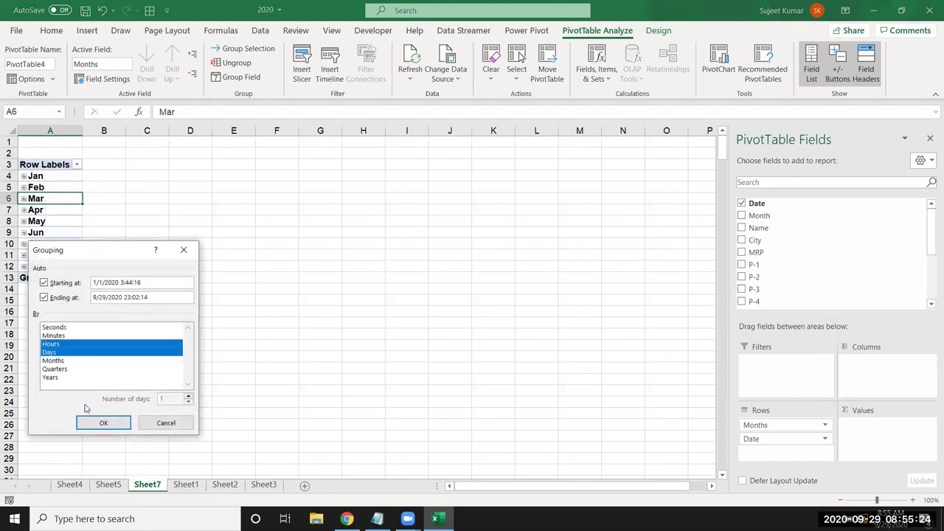
click(116, 428)
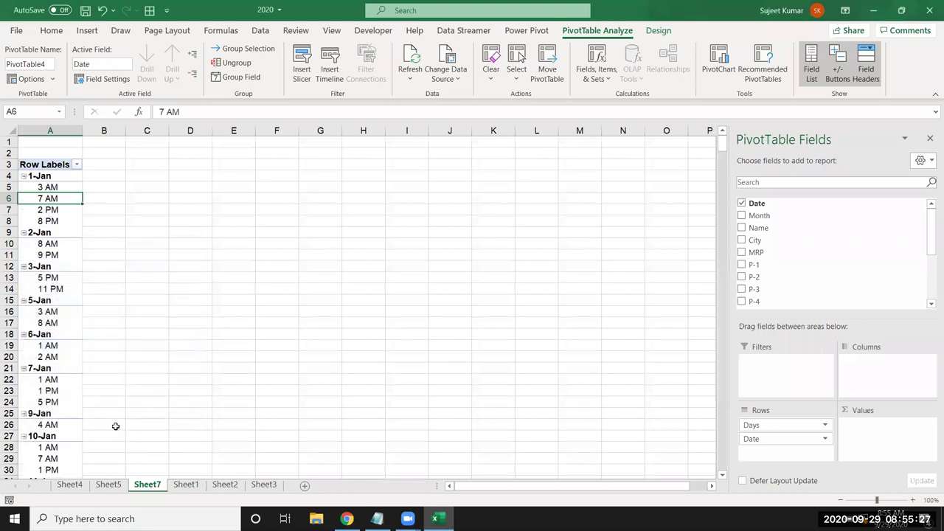
Move the hours into Columns and add P-1 as summed values
mouse_move(764, 425)
mouse_down()
mouse_move(832, 429)
mouse_move(862, 369)
mouse_move(776, 439)
mouse_move(862, 362)
mouse_up()
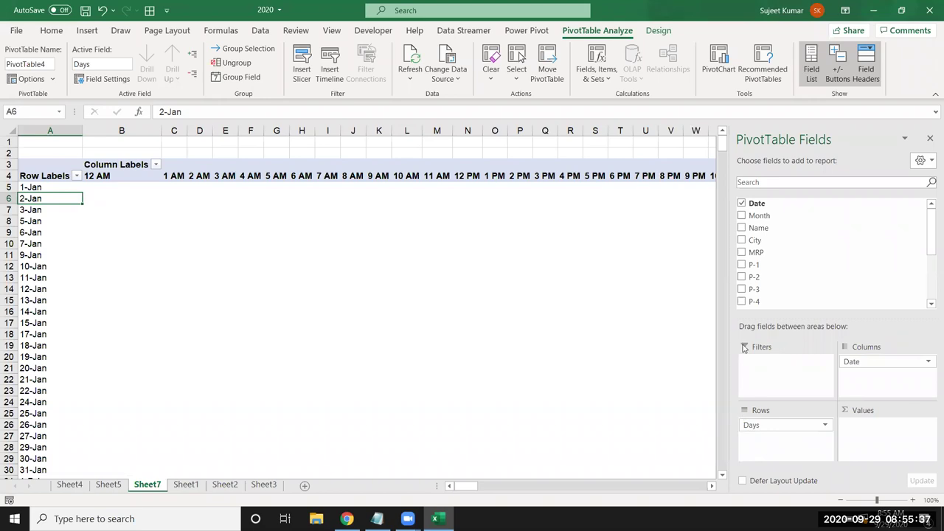
mouse_move(760, 264)
mouse_down()
mouse_move(871, 453)
mouse_move(859, 447)
mouse_up()
click(397, 298)
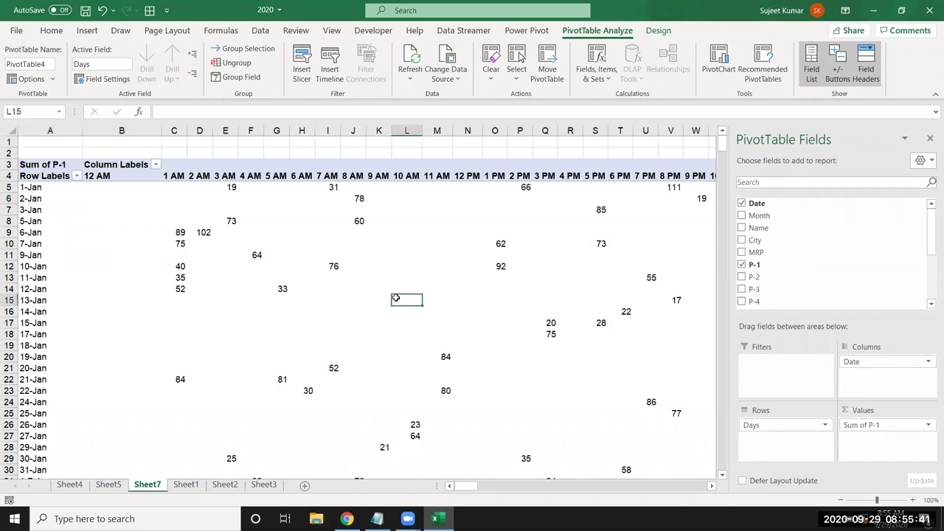
Inspect the 1-Jan hourly P-1 values, such as 3 AM, in the pivot grid
click(44, 198)
click(123, 196)
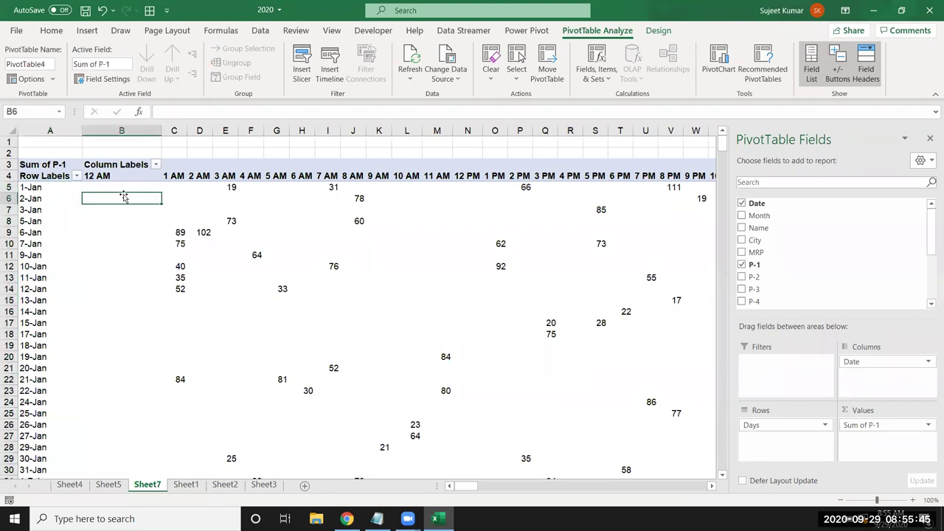
click(116, 186)
key(Right)
key(Right)
key(Right)
key(Right)
key(Right)
key(Right)
key(Right)
key(Right)
key(Right)
key(Right)
key(Left)
key(Left)
key(Left)
key(Left)
key(Left)
key(Left)
key(Left)
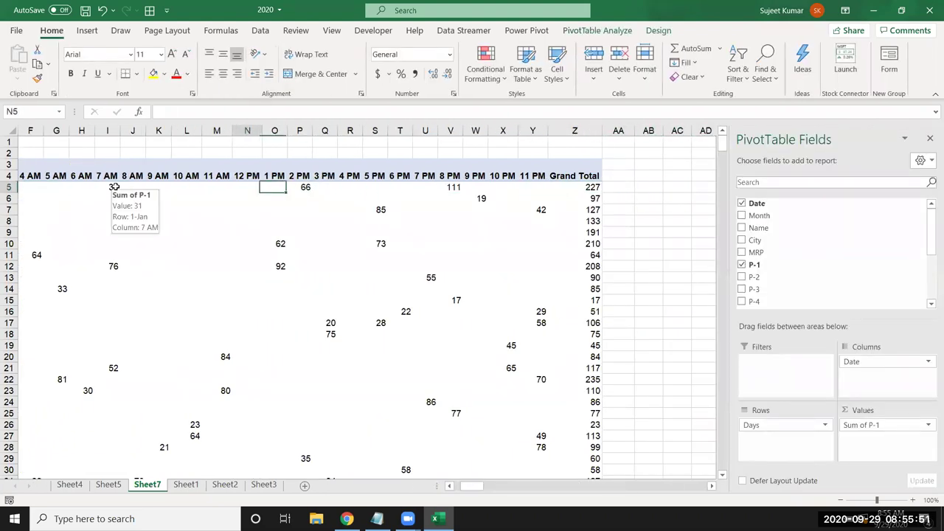
key(Left)
key(Left)
key(Left)
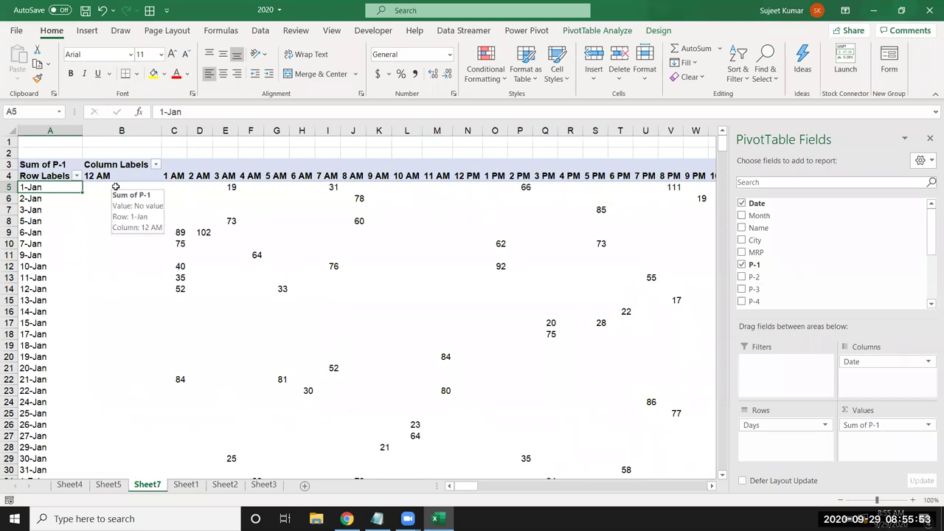
key(Right)
key(Right)
key(Right)
key(Right)
key(Down)
key(Down)
key(Down)
key(Down)
key(Down)
key(Up)
key(Up)
key(Up)
key(Up)
key(Up)
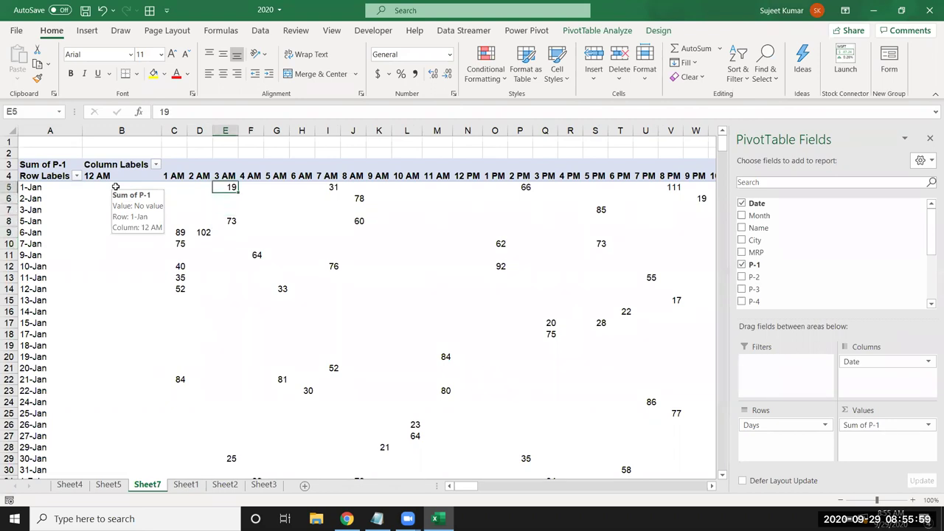
key(Down)
key(Down)
key(Down)
key(Down)
key(Down)
key(Down)
key(Down)
key(Down)
key(Down)
key(Down)
key(Down)
key(Down)
key(Down)
key(Down)
key(Down)
key(Down)
key(Down)
key(Down)
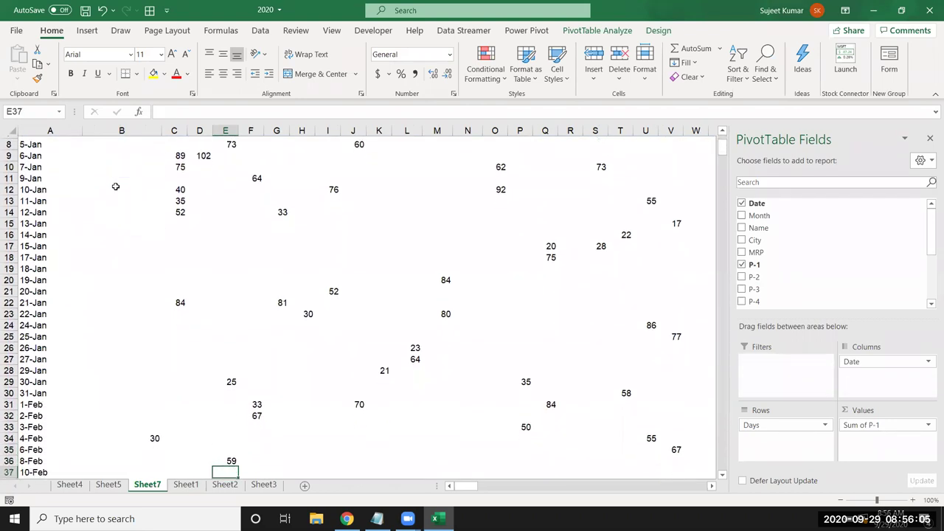
key(Left)
Open the Grouping settings from the 10-Jan day label and deselect Days
scroll(173, 438, down, 3)
scroll(173, 438, down, 8)
scroll(173, 438, down, 6)
scroll(172, 439, down, 7)
scroll(172, 439, down, 12)
scroll(173, 435, up, 2)
scroll(174, 433, up, 6)
scroll(174, 433, up, 10)
scroll(173, 431, up, 13)
scroll(173, 429, up, 5)
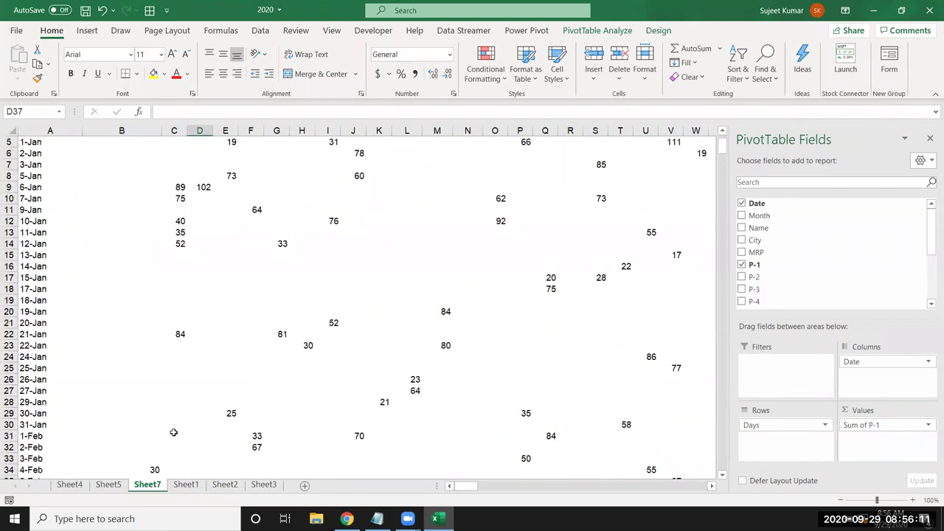
scroll(173, 428, up, 3)
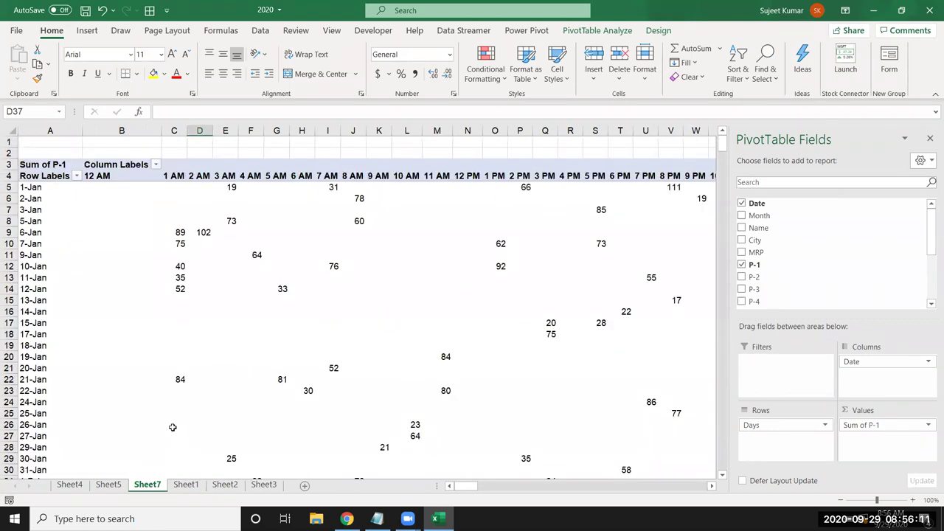
click(43, 270)
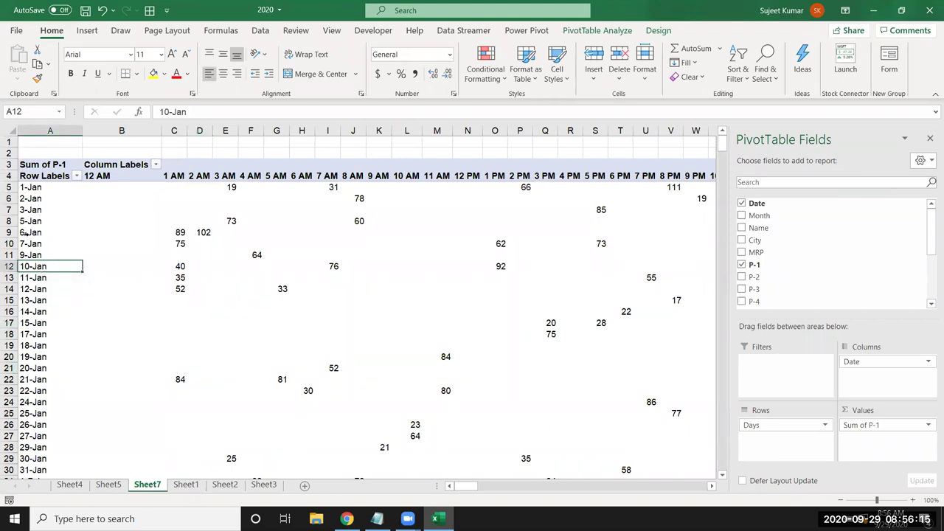
right_click(43, 267)
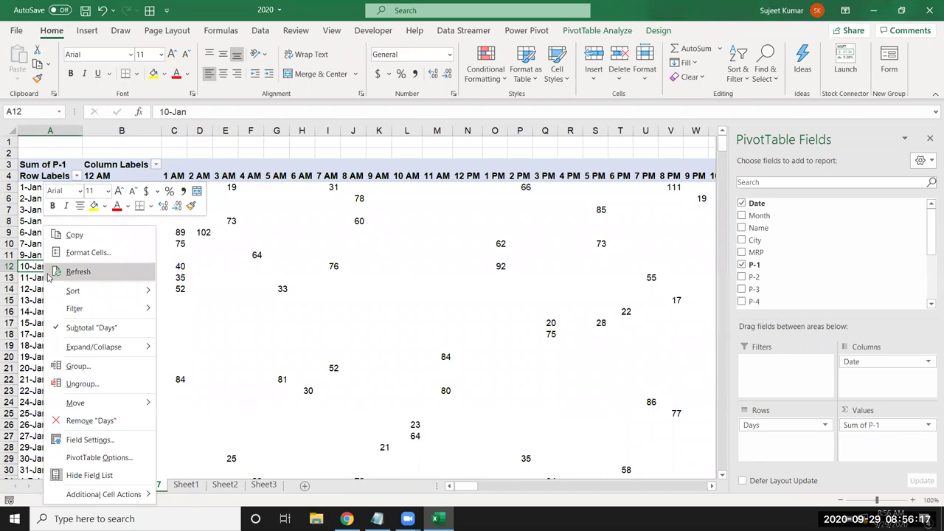
click(79, 366)
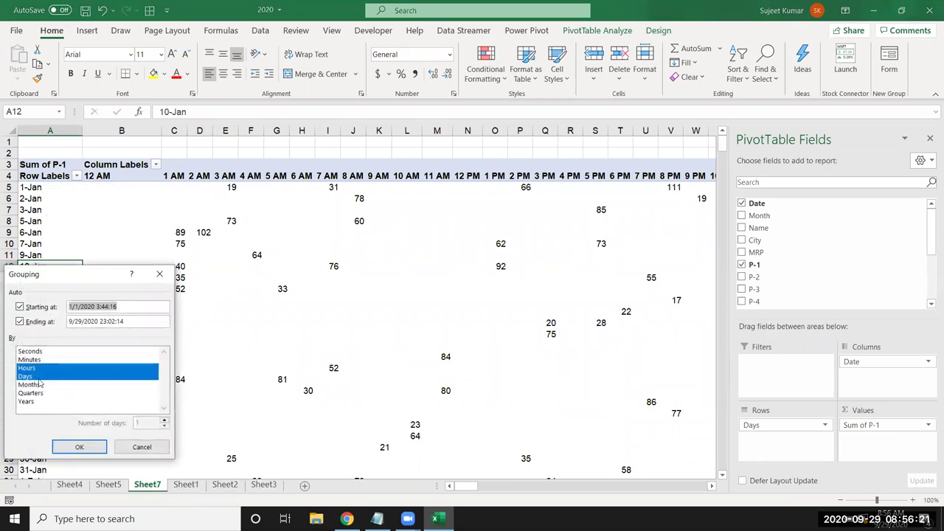
click(42, 378)
Group dates by Hours and Months, then move Months from Columns to Rows
click(37, 384)
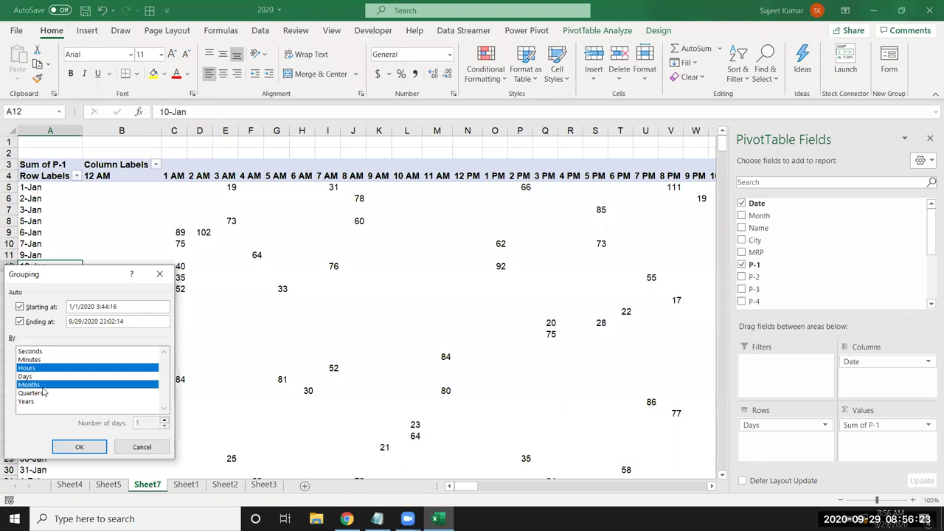
click(89, 448)
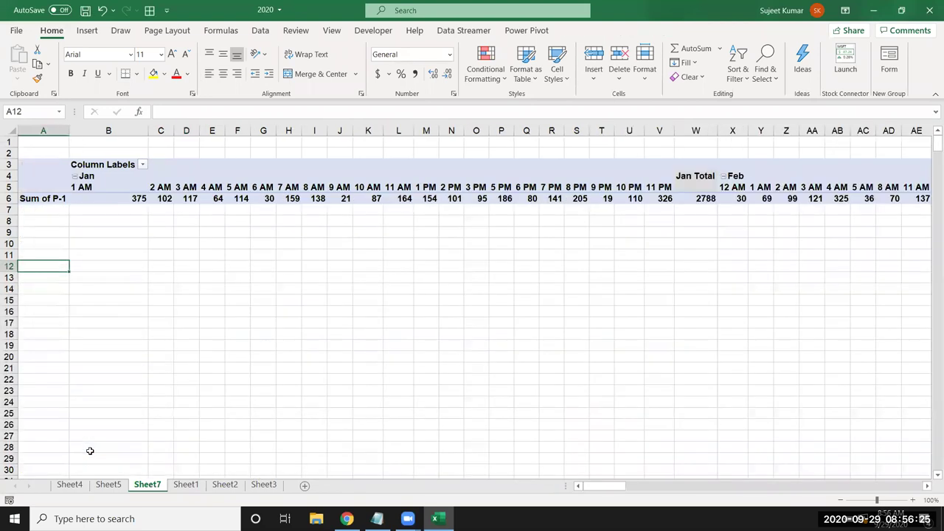
click(189, 199)
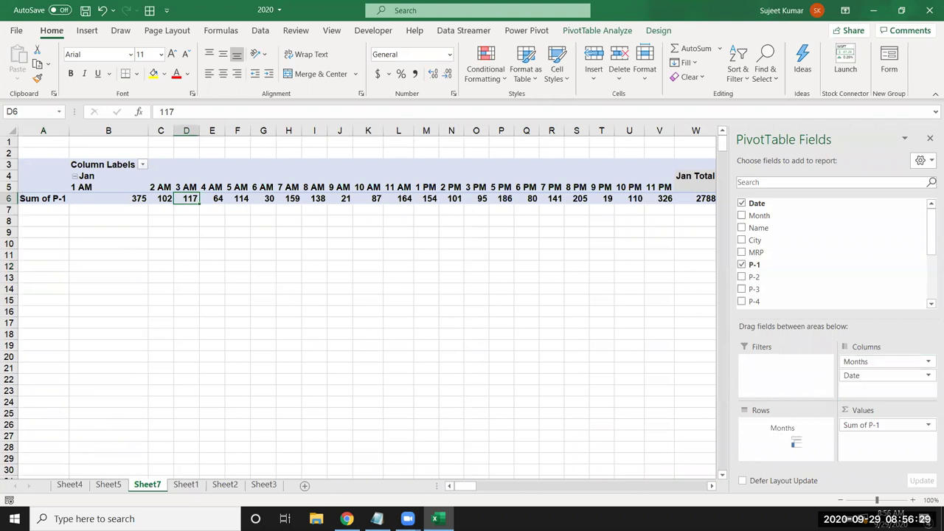
drag(871, 361, 782, 439)
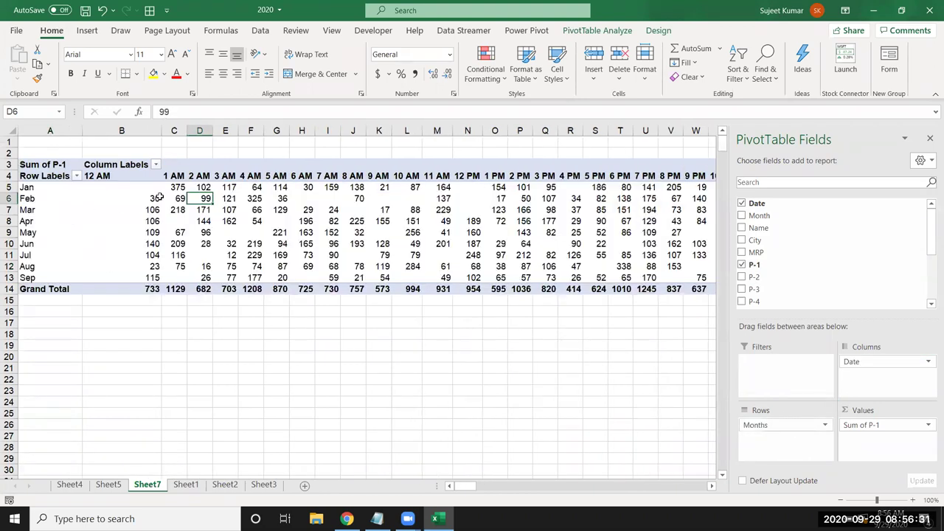
click(155, 300)
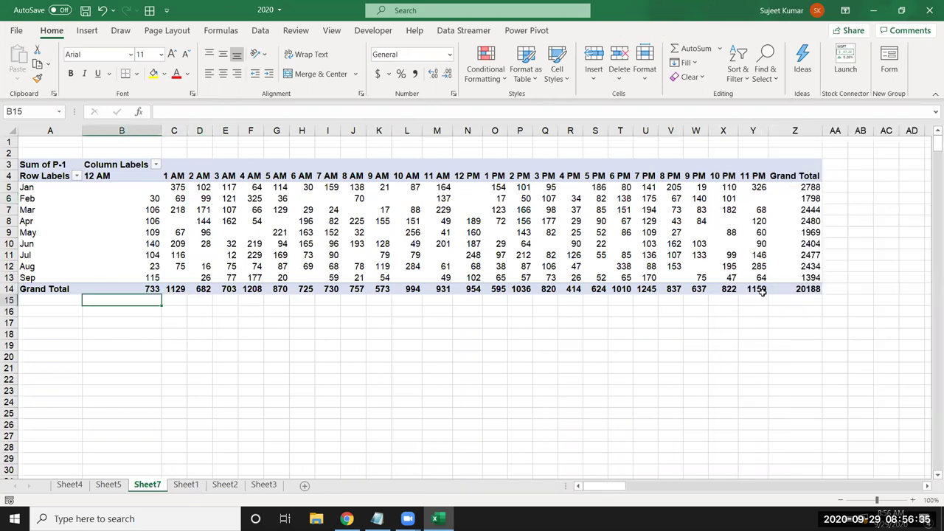
drag(759, 290, 473, 282)
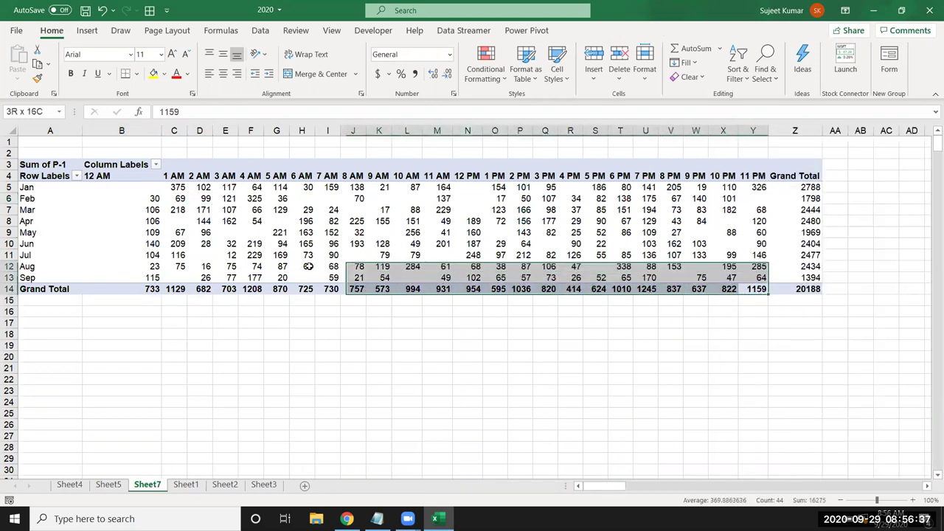
drag(473, 283, 151, 290)
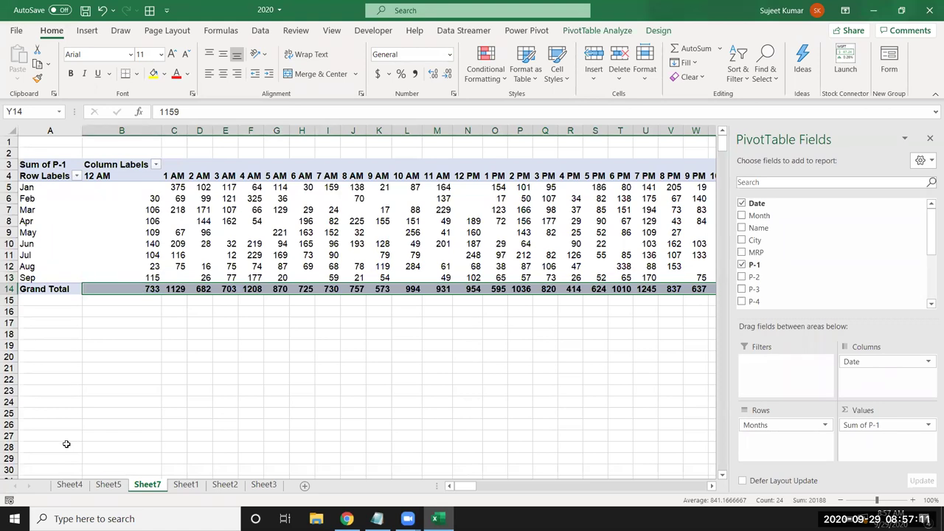
click(146, 358)
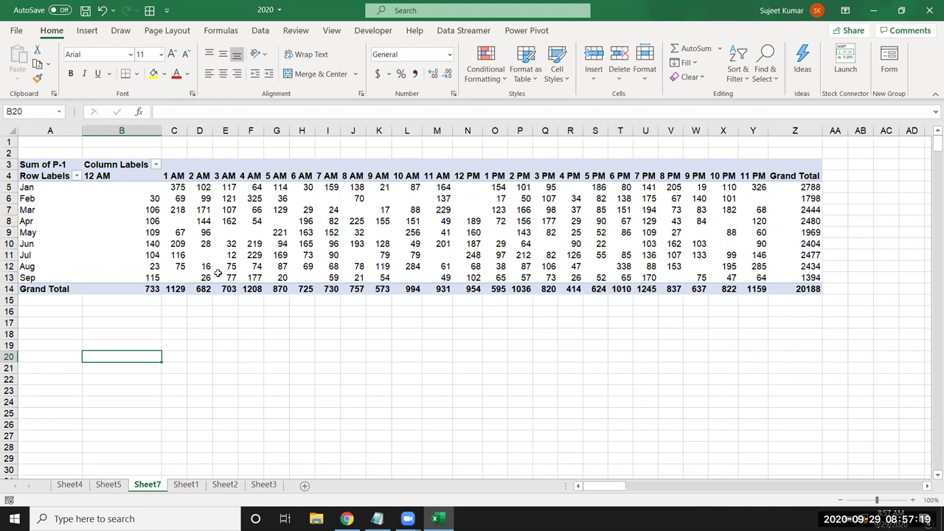
drag(177, 186, 178, 289)
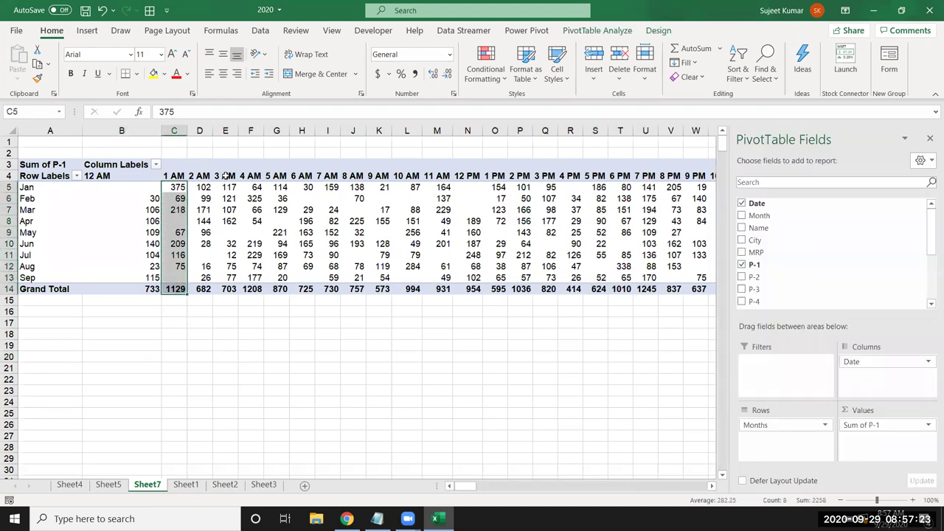
drag(231, 187, 227, 289)
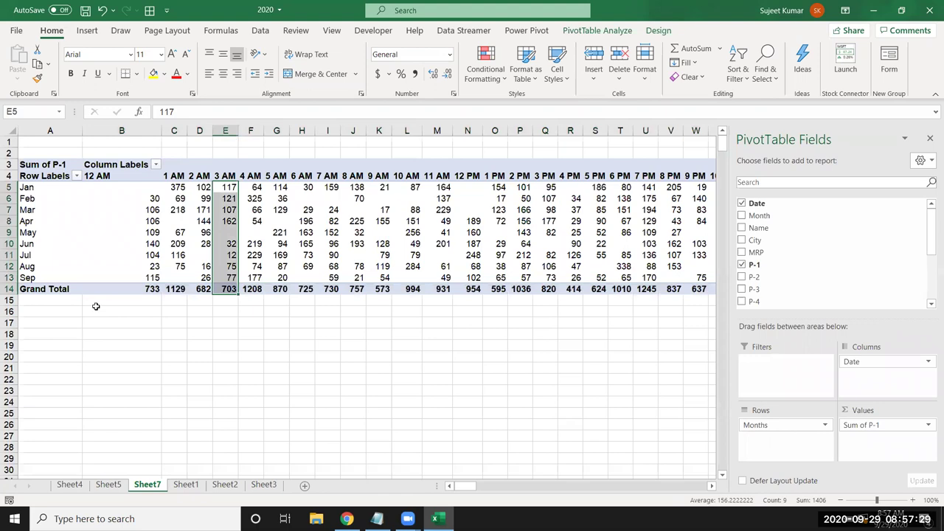
click(171, 210)
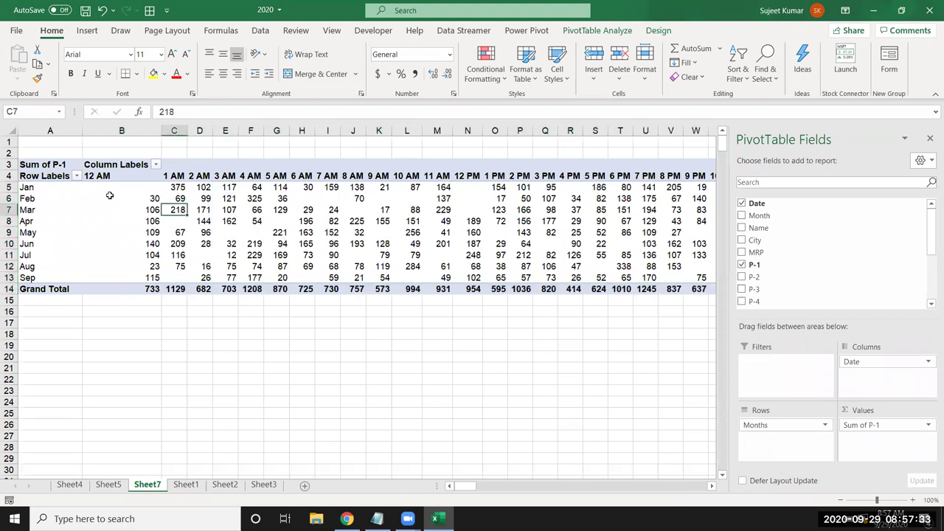
click(111, 189)
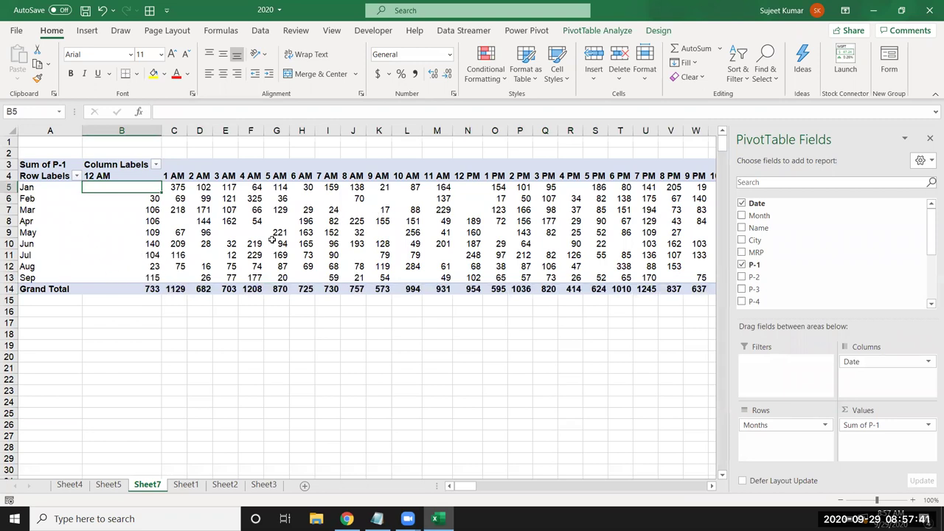
click(179, 288)
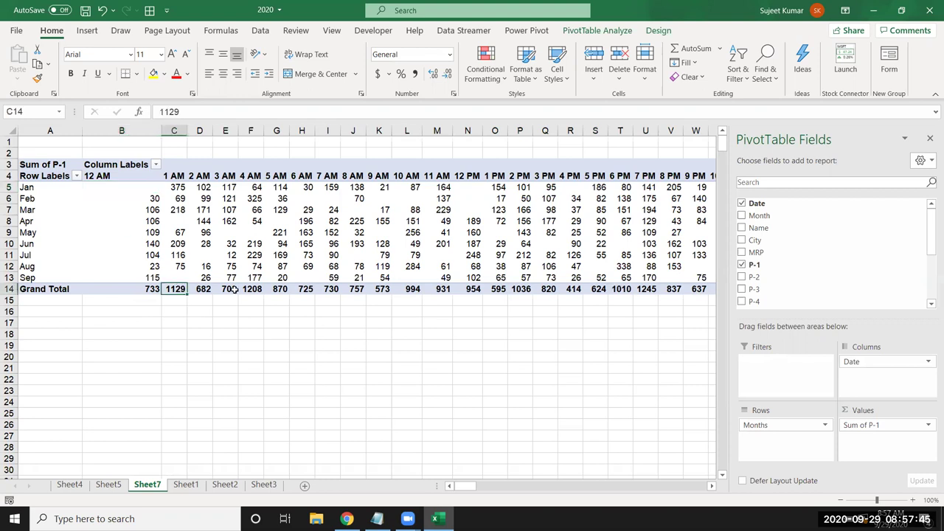
drag(520, 289, 671, 289)
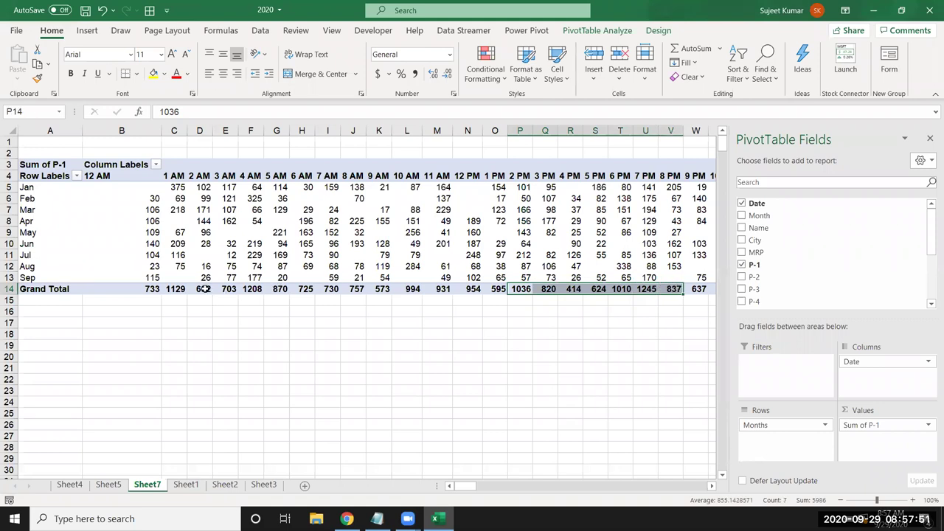
drag(204, 290, 281, 289)
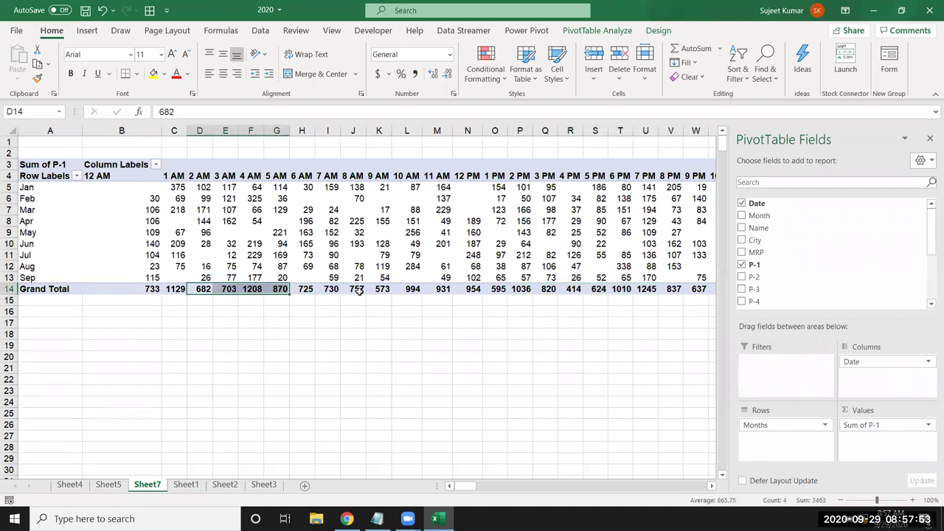
drag(353, 289, 443, 289)
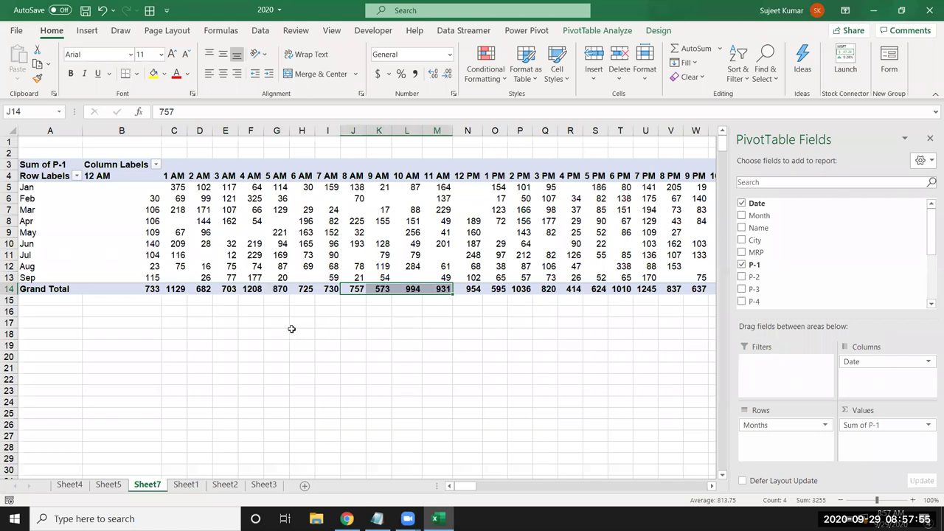
click(292, 332)
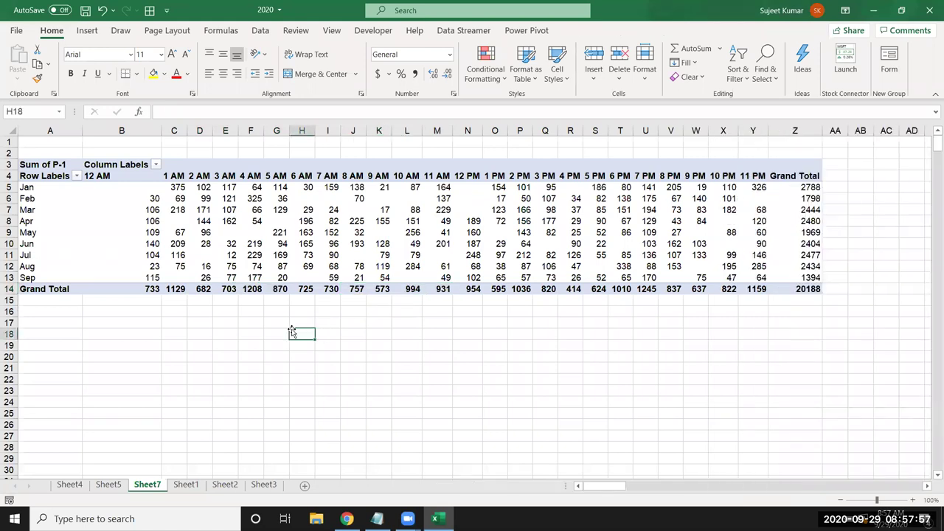
drag(201, 289, 266, 290)
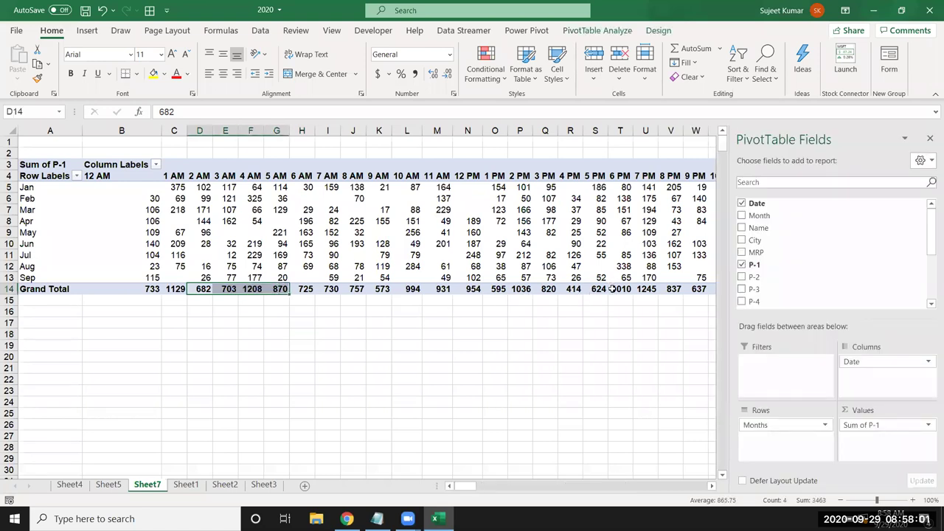
drag(588, 289, 646, 289)
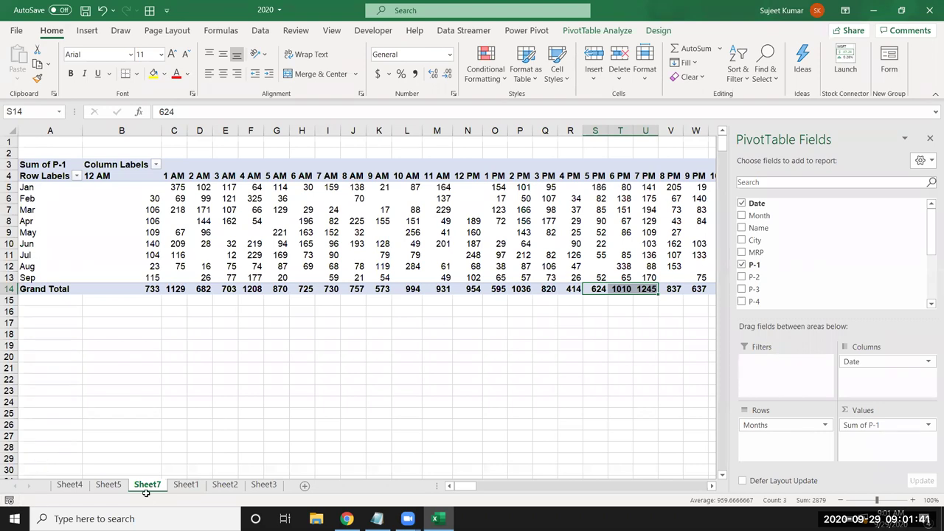
click(203, 344)
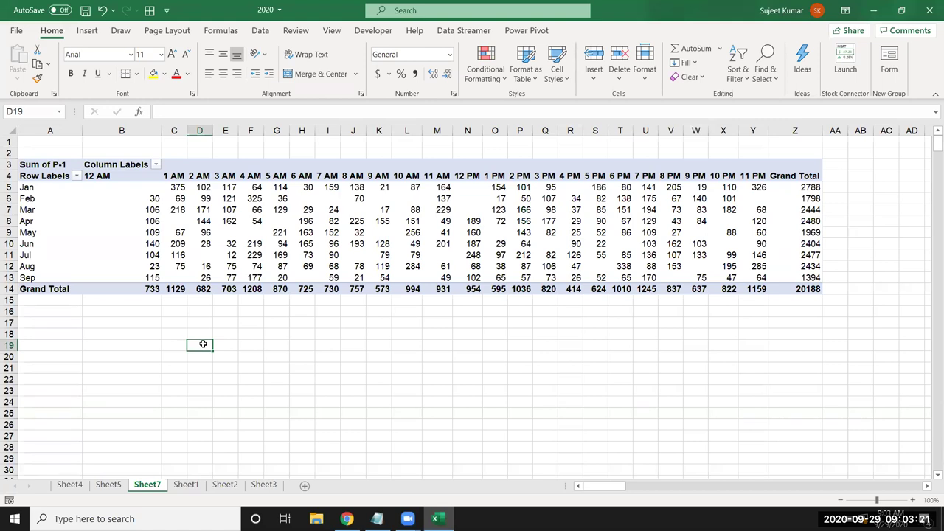
Remove Date from Columns and place Date in Rows below Months
drag(147, 200, 329, 257)
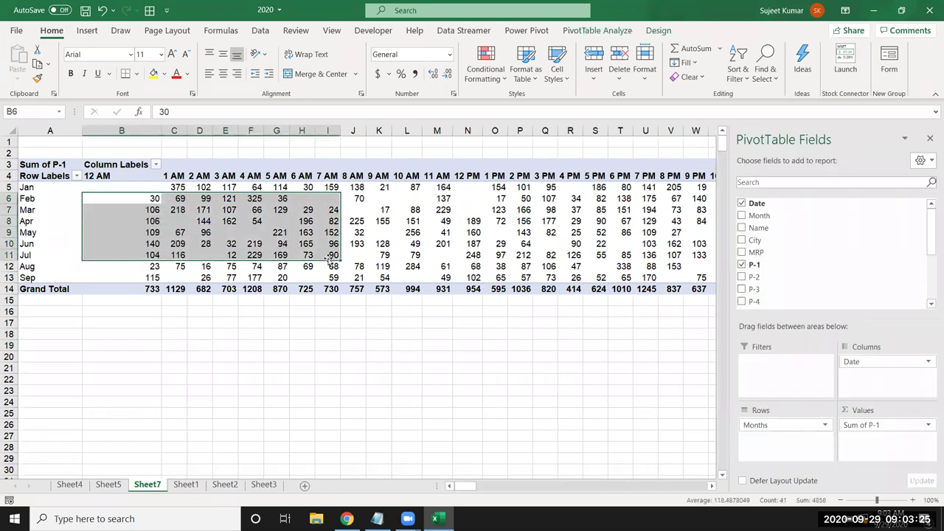
drag(865, 361, 840, 291)
drag(778, 426, 810, 291)
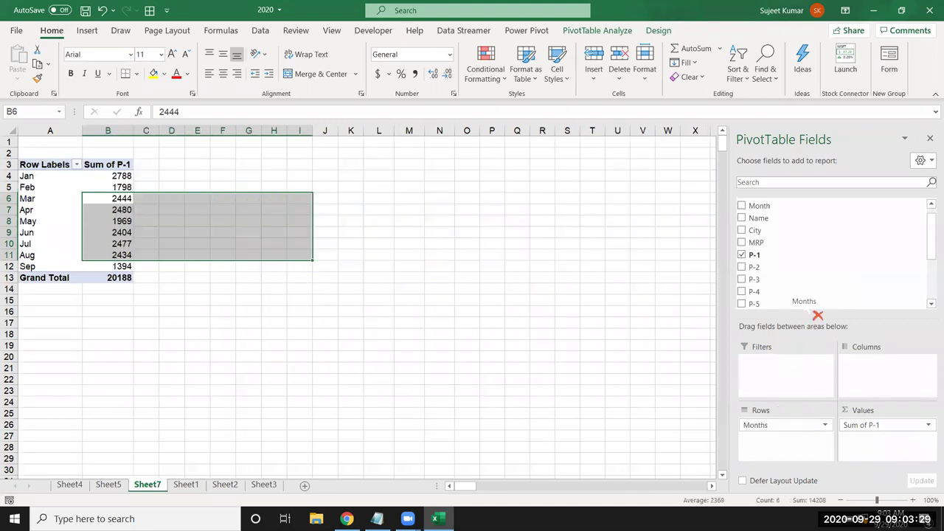
scroll(809, 288, up, 1)
mouse_move(788, 204)
mouse_down()
mouse_move(799, 228)
mouse_move(784, 441)
mouse_up()
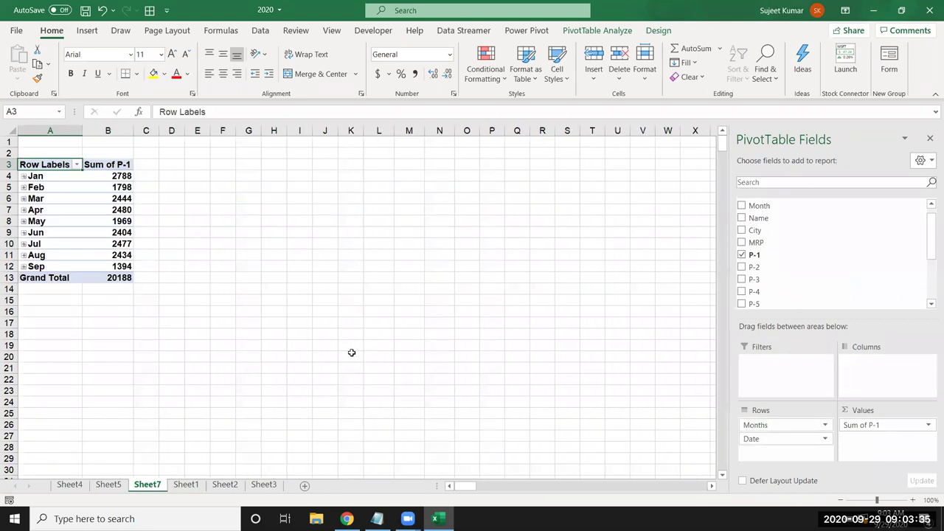
Set the date Grouping to Days only, dropping Months and Hours, with 15 days
click(40, 200)
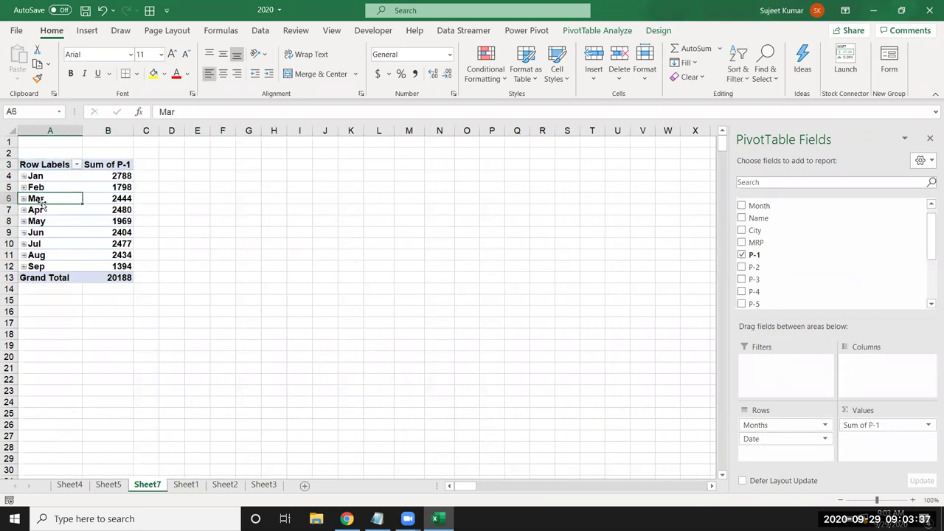
right_click(44, 201)
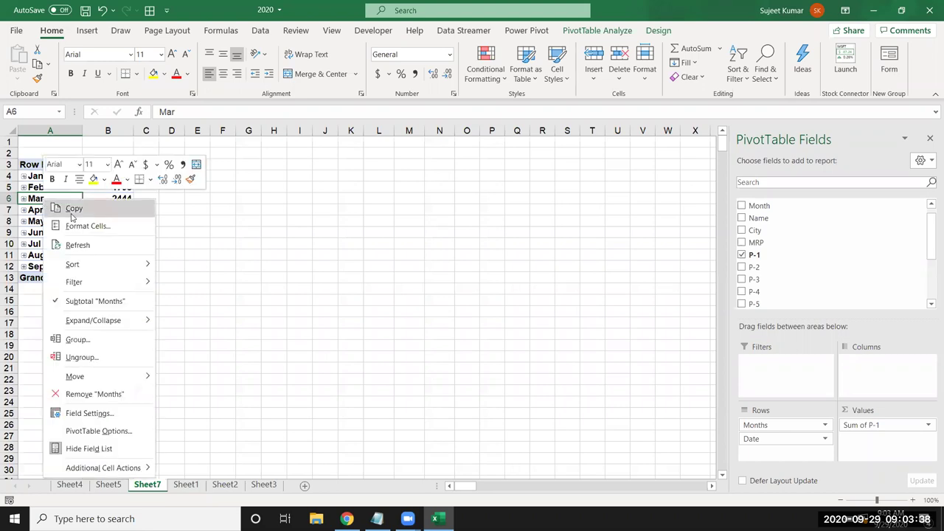
click(112, 347)
click(83, 357)
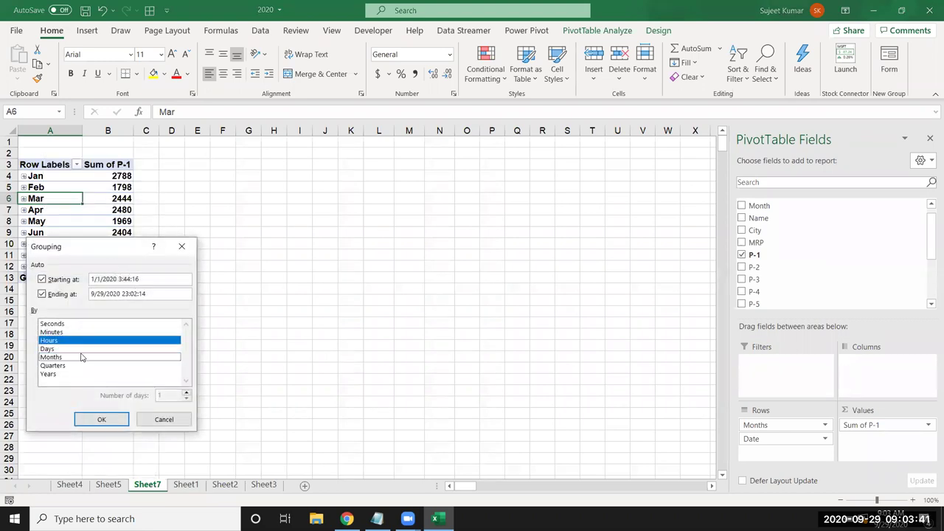
click(81, 342)
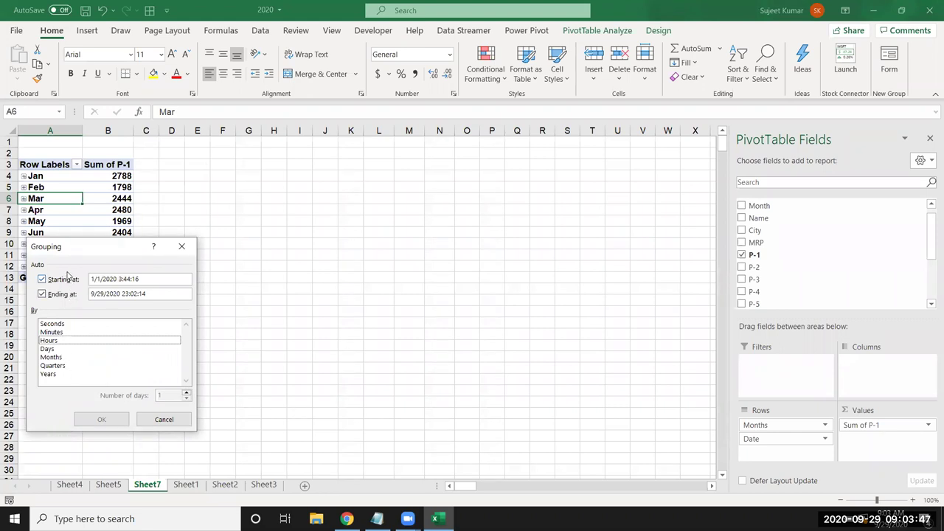
drag(73, 251, 279, 206)
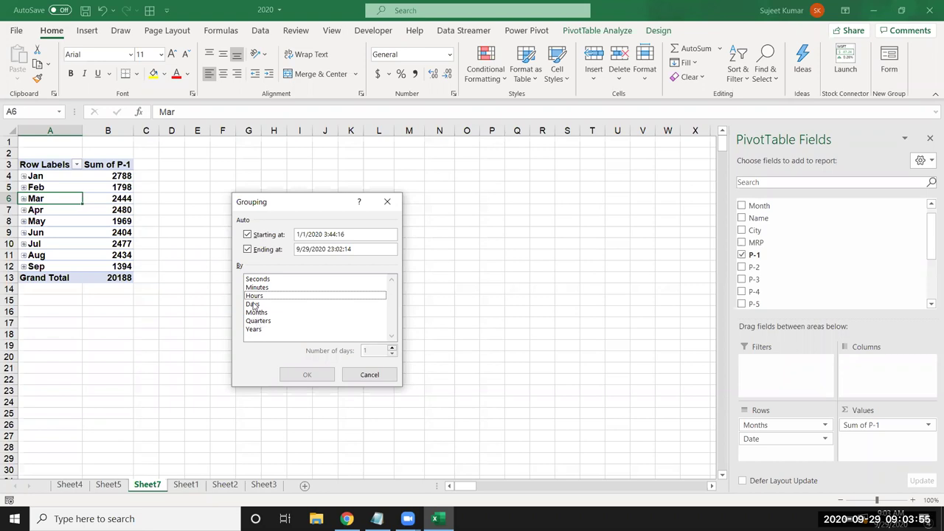
click(254, 304)
text(5)
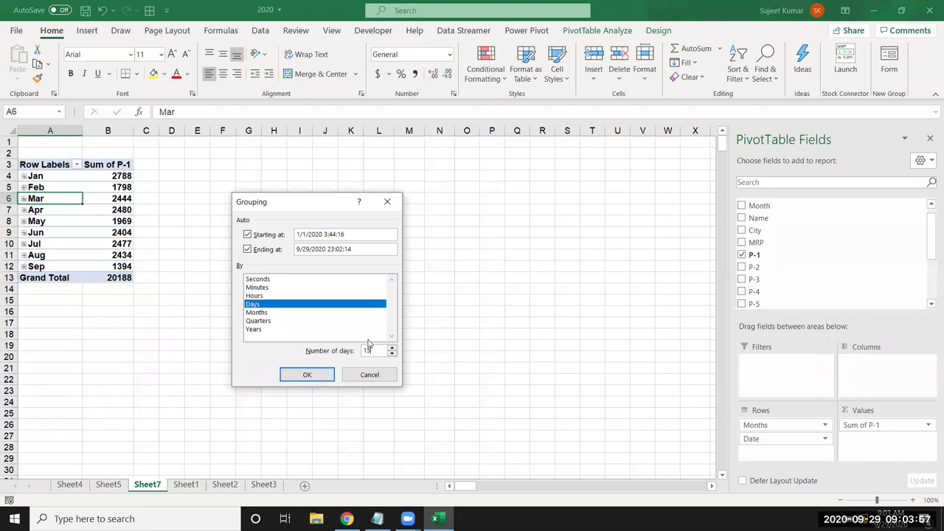
click(305, 375)
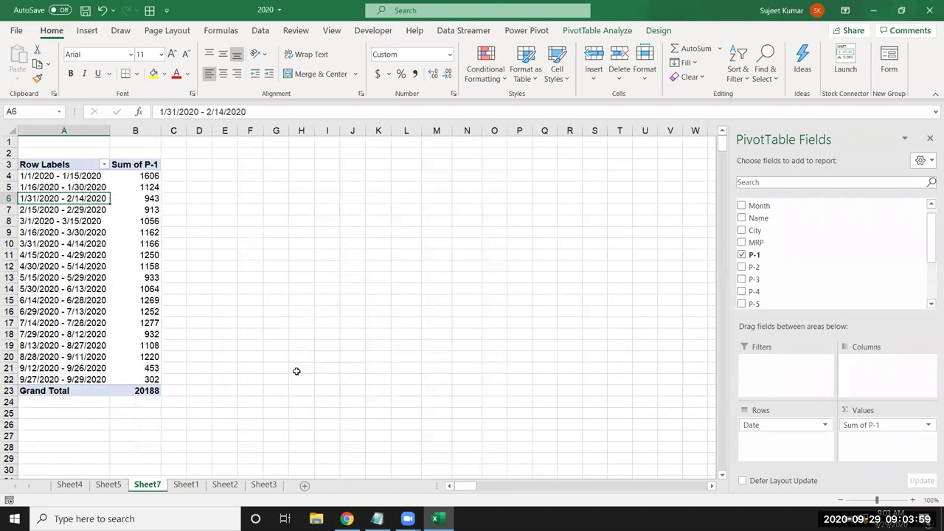
click(31, 180)
click(25, 187)
click(23, 199)
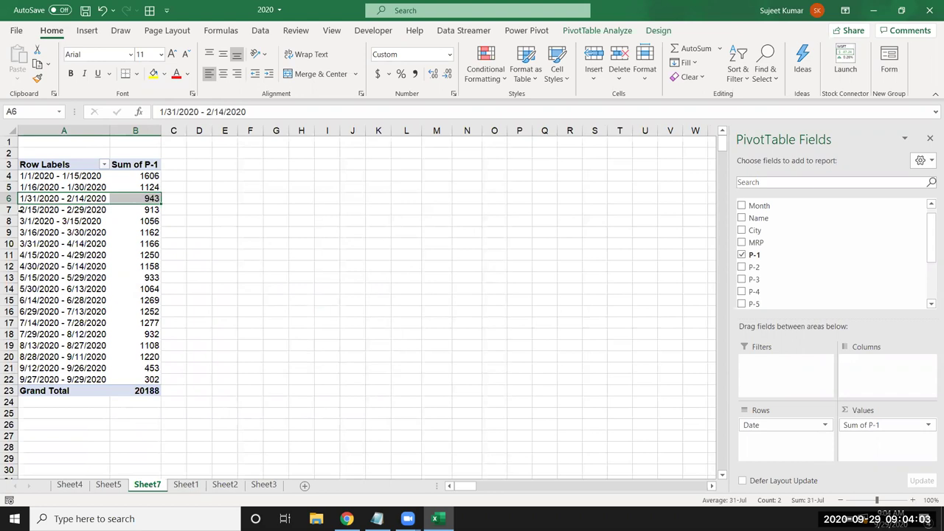
click(20, 211)
click(20, 221)
click(20, 232)
click(18, 244)
click(17, 255)
click(16, 266)
click(19, 277)
click(20, 288)
click(21, 300)
click(21, 311)
click(22, 323)
click(22, 334)
click(23, 345)
click(23, 357)
click(22, 368)
click(21, 380)
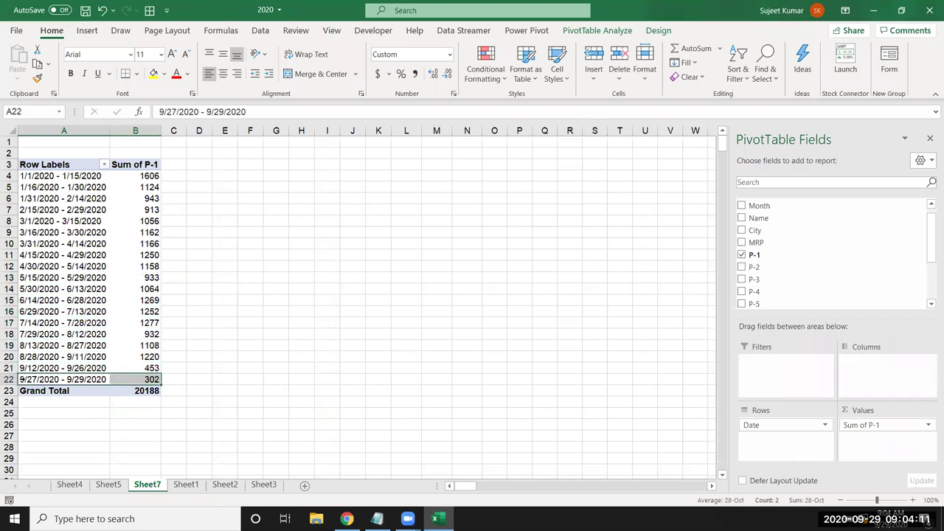